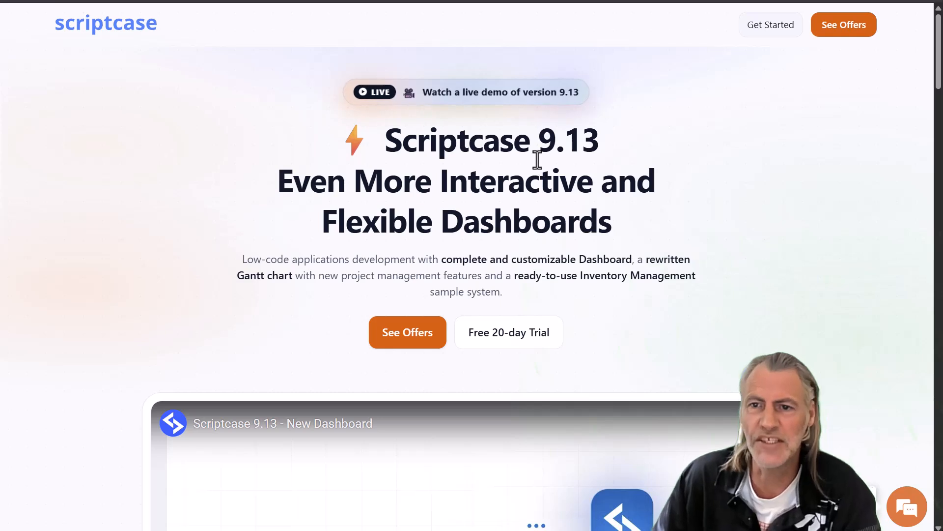
Step: Highlight the 9.13 headline, then switch the featured video from Gantt Chart to Inventory System
left_click_drag(539, 140, 601, 142)
left_click(703, 226)
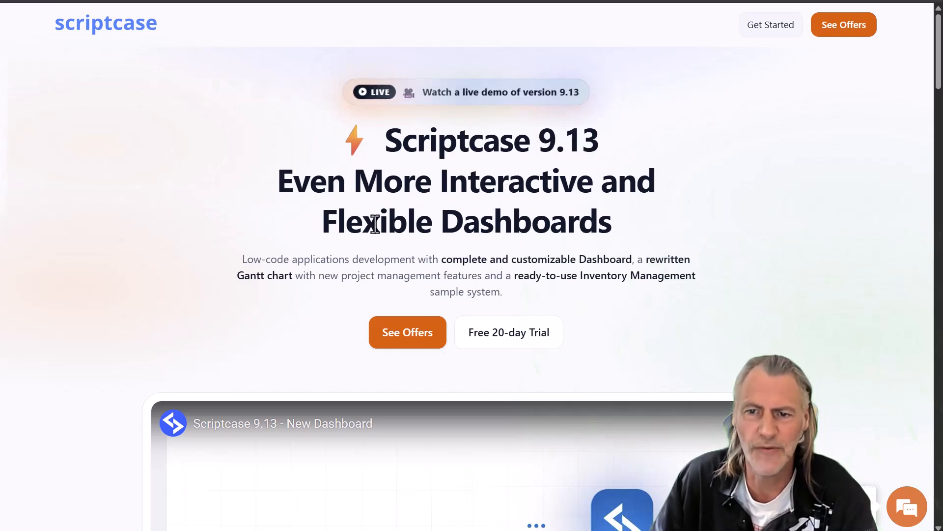
scroll(882, 302, "down", 6)
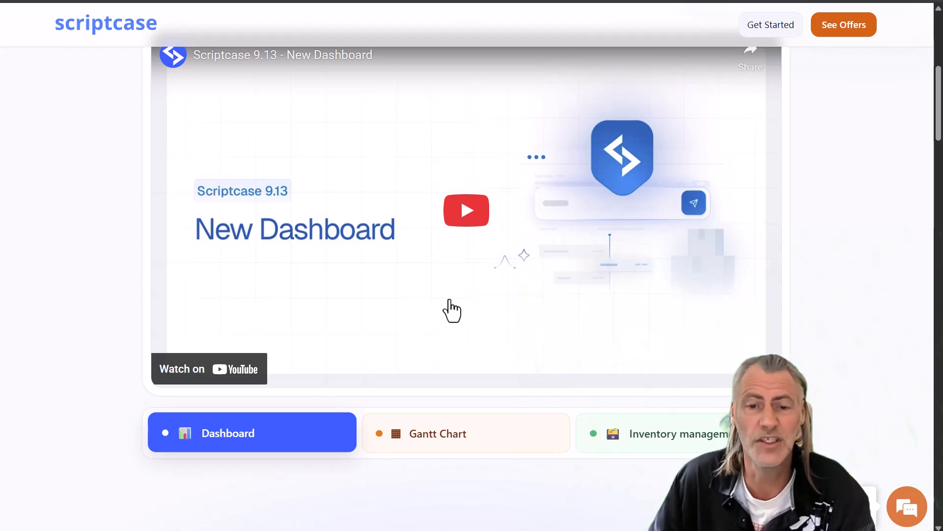
left_click(467, 443)
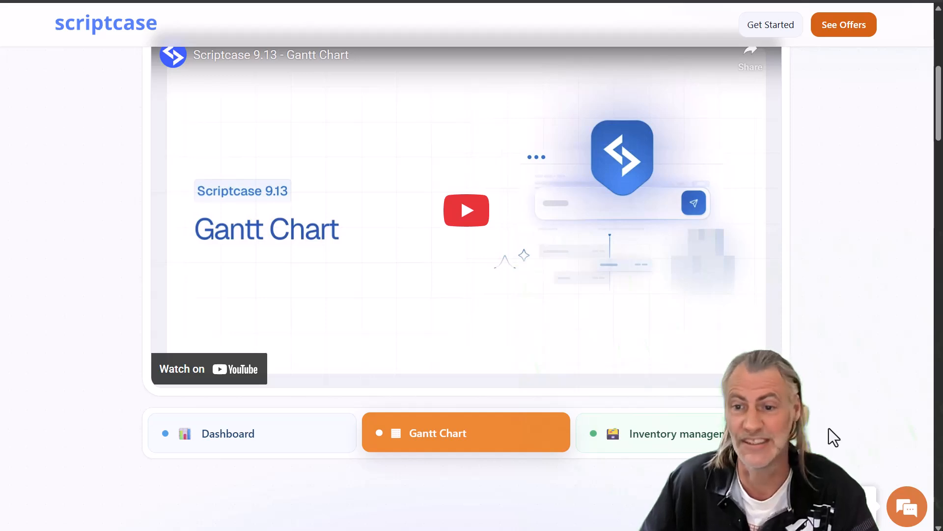
left_click(742, 438)
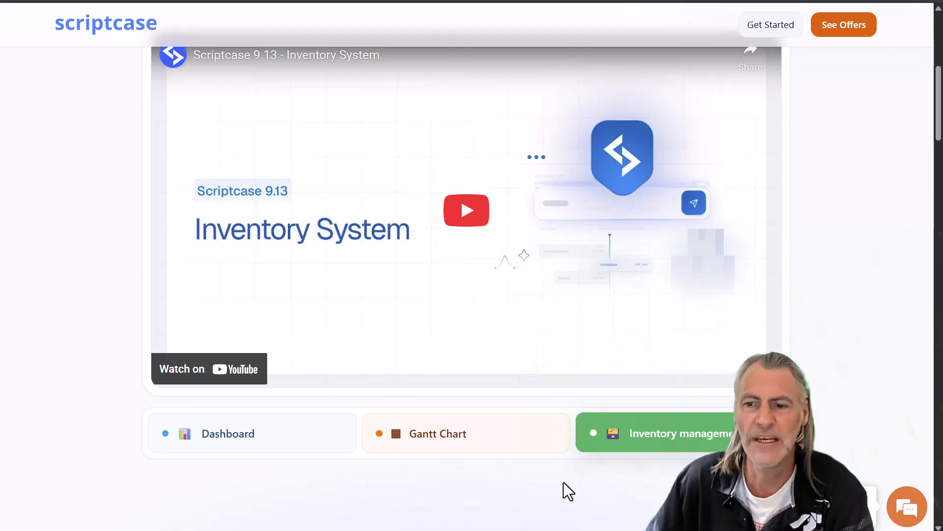
scroll(639, 457, "down", 8)
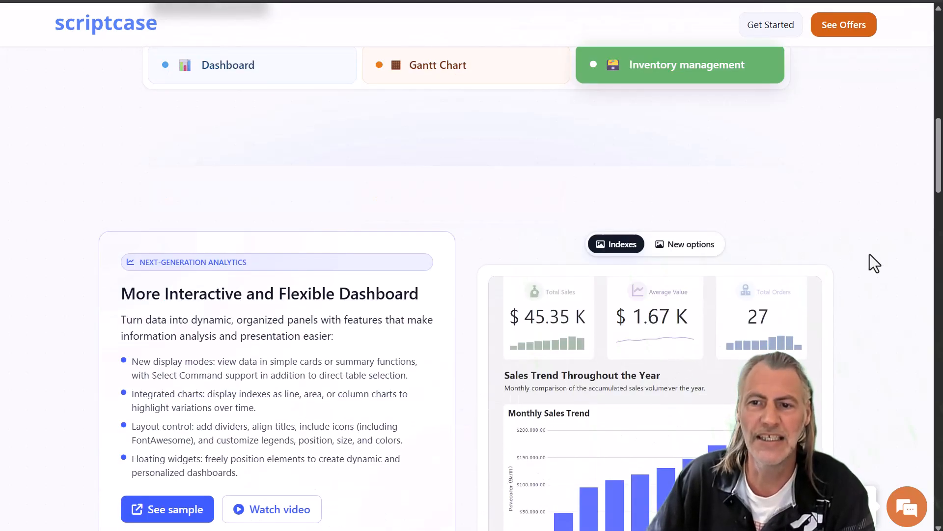
Step: View the Gantt New periods, Dependencies and Milestones examples, return to Planning, then reach Inventory Management
scroll(869, 255, "down", 3)
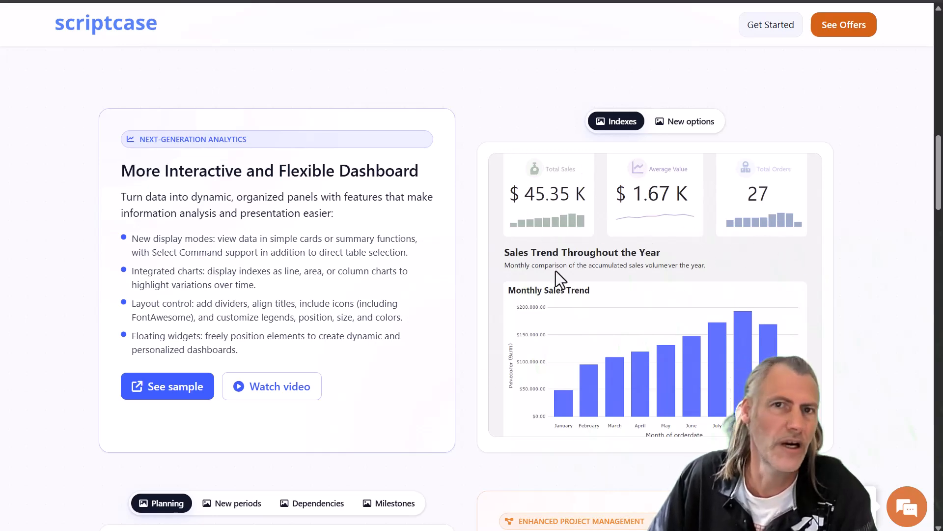
scroll(464, 371, "down", 6)
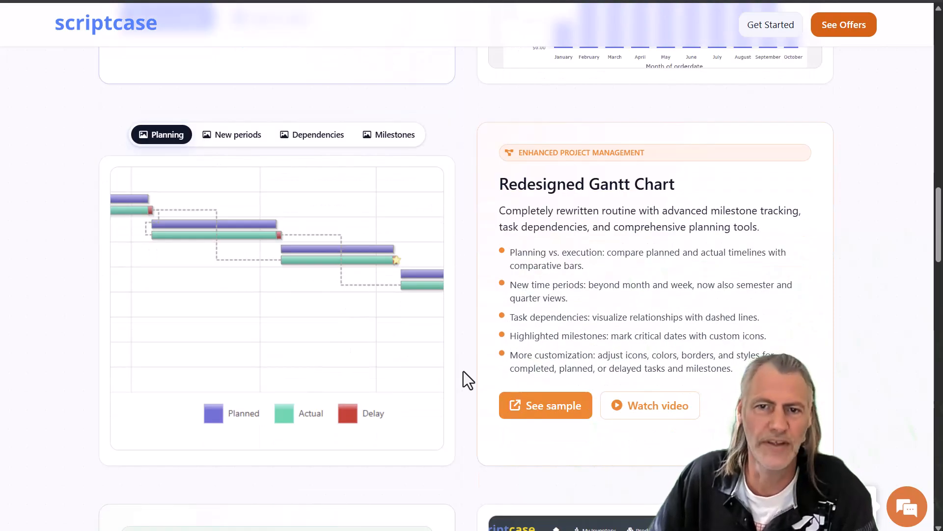
left_click(221, 138)
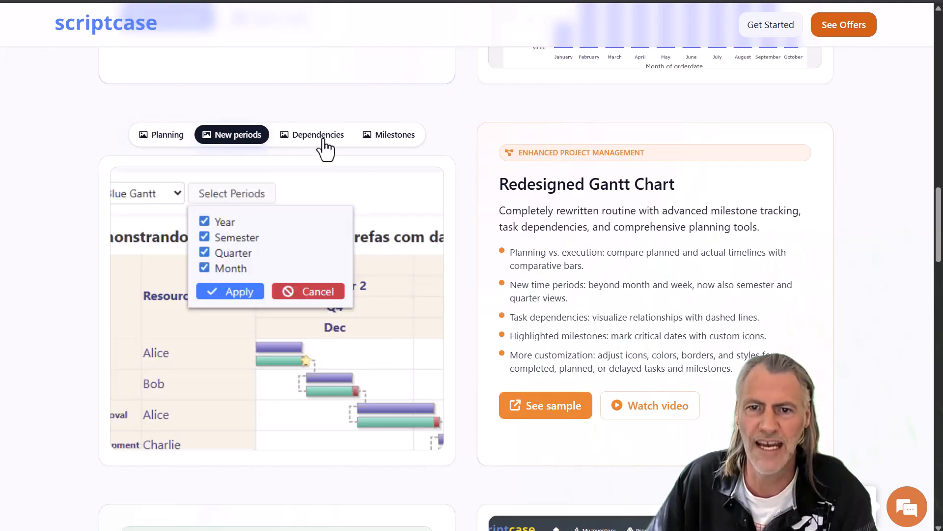
left_click(317, 140)
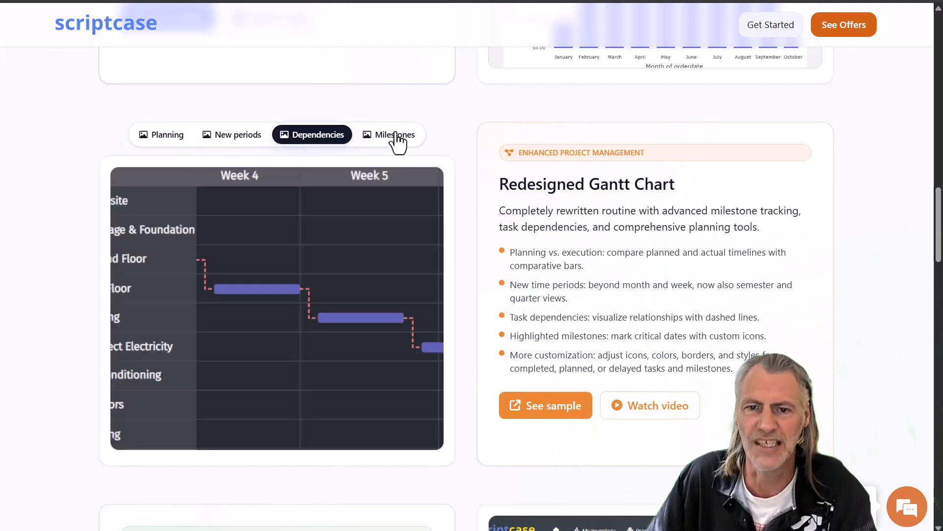
left_click(397, 140)
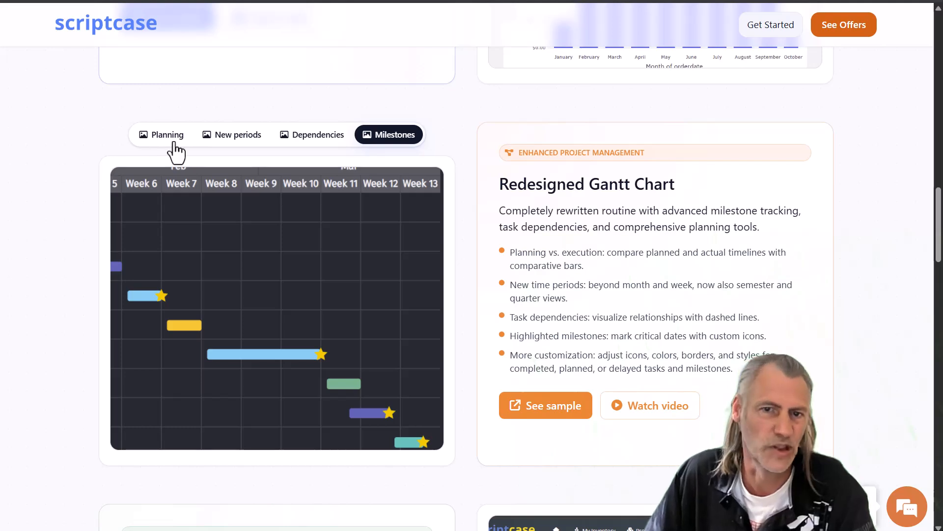
left_click(157, 137)
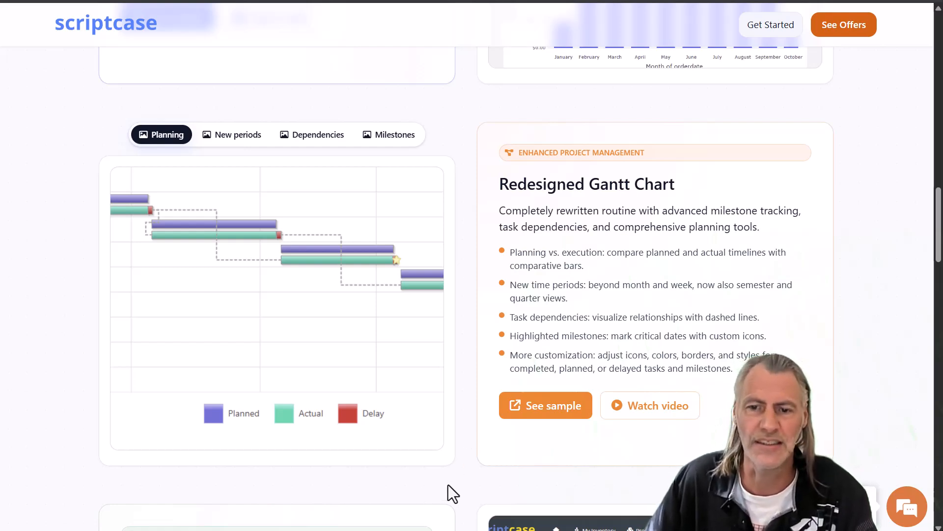
scroll(474, 475, "down", 8)
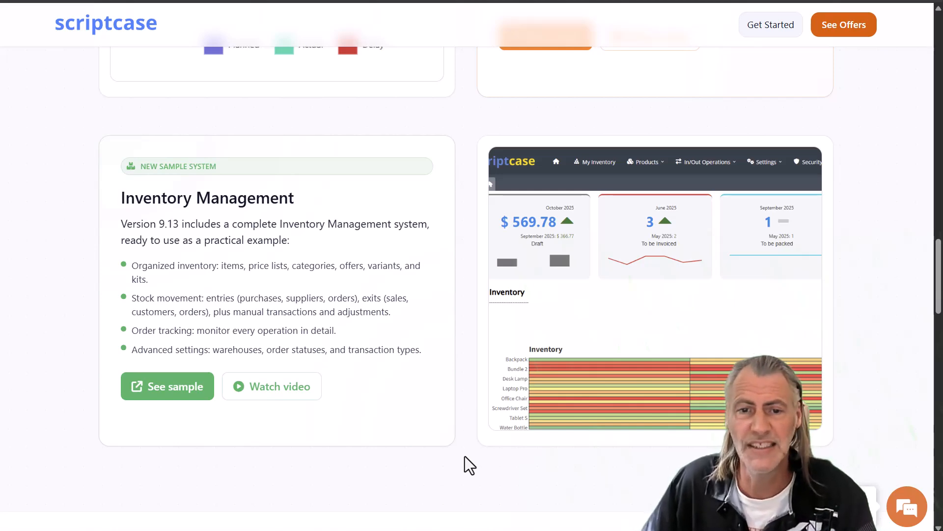
Step: Read the AI assistant preview and FAQ, highlighting the assistant sentence, then scroll back to the top
scroll(465, 457, "down", 7)
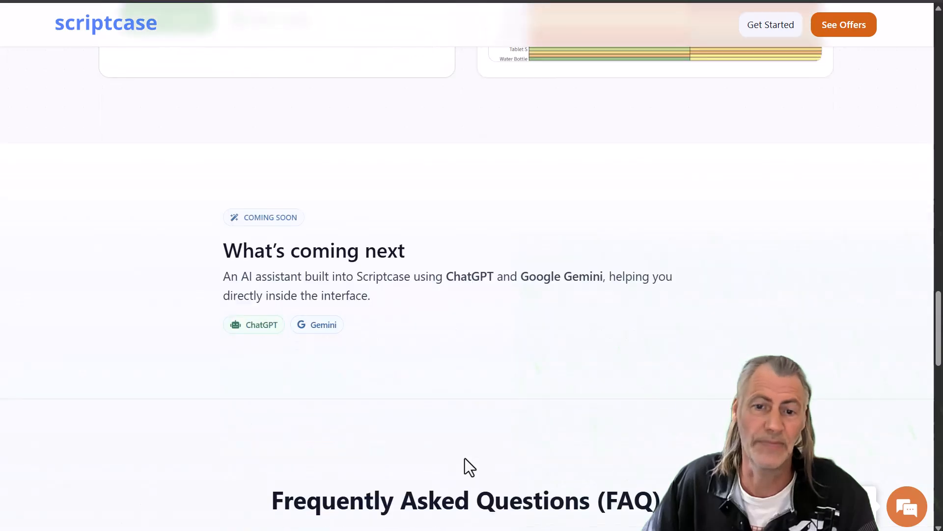
scroll(485, 406, "down", 4)
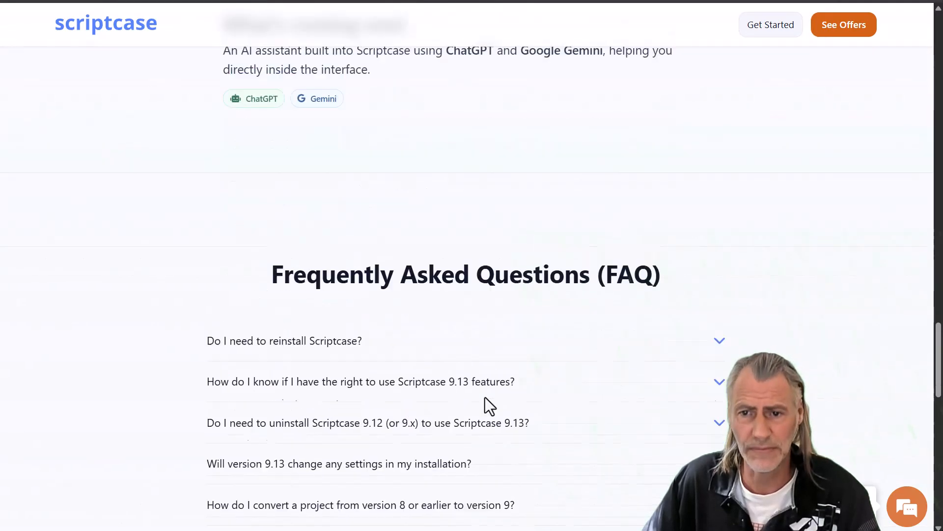
scroll(515, 403, "up", 2)
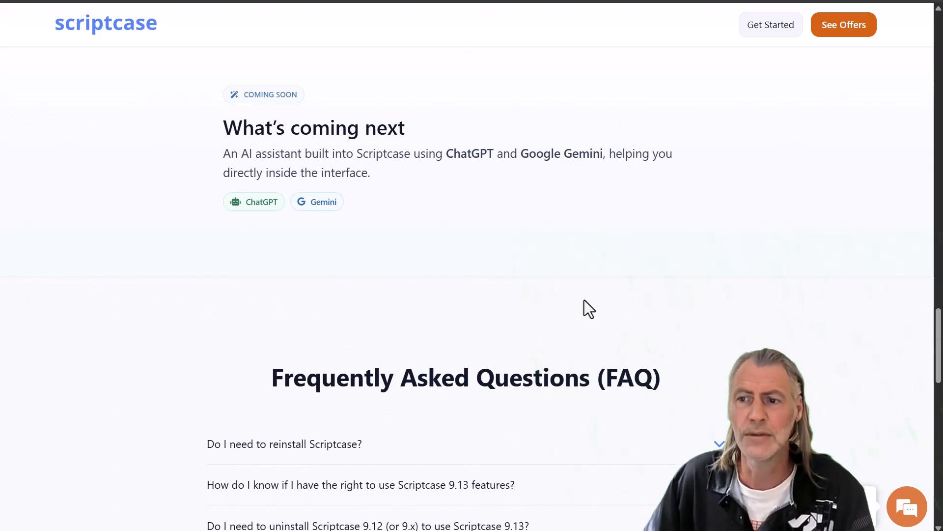
scroll(739, 340, "up", 2)
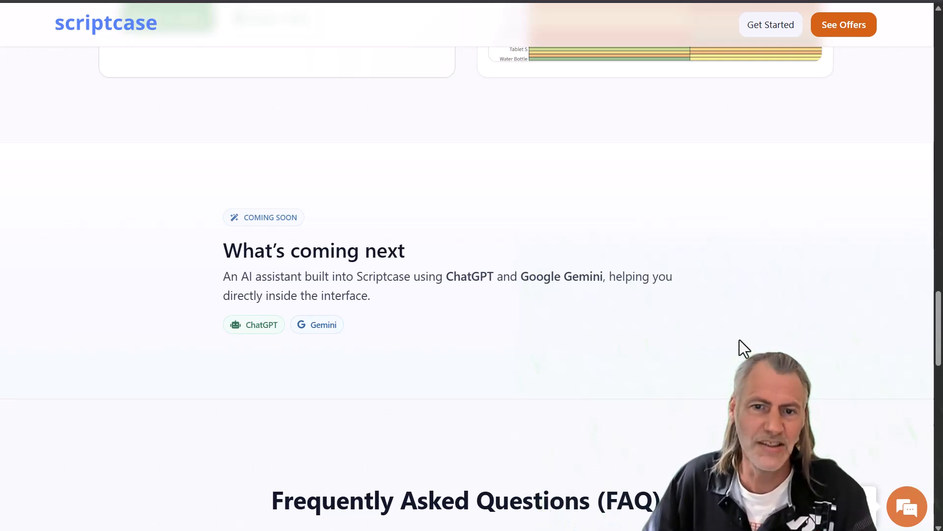
left_click_drag(231, 278, 435, 273)
left_click(465, 323)
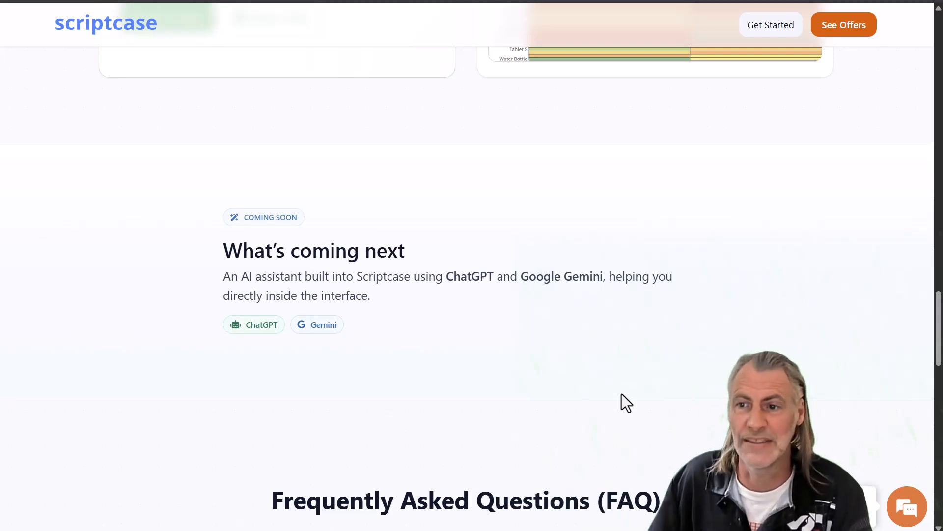
scroll(639, 344, "up", 5)
scroll(663, 324, "up", 15)
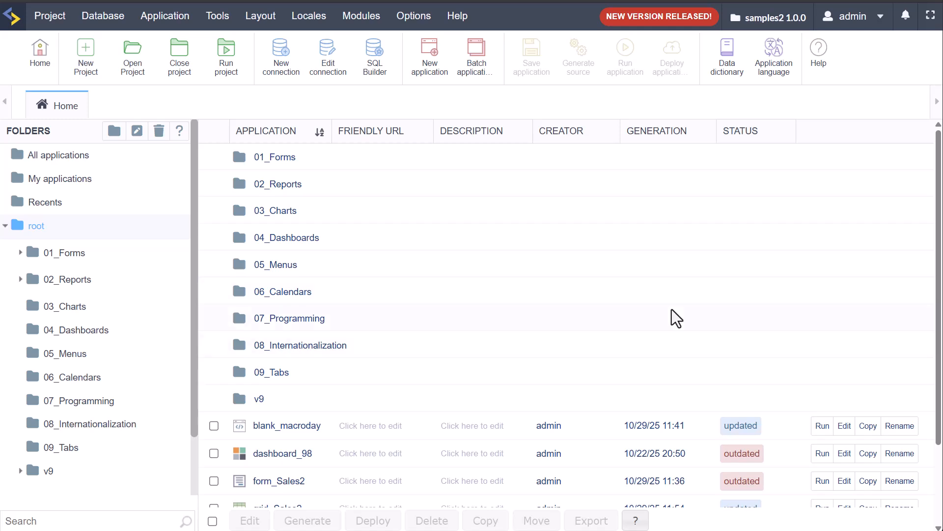
Step: Check the account's licence details and the NEW VERSION RELEASED notice, then view the 9.13.002 changelog
left_click(855, 20)
mouse_move(652, 22)
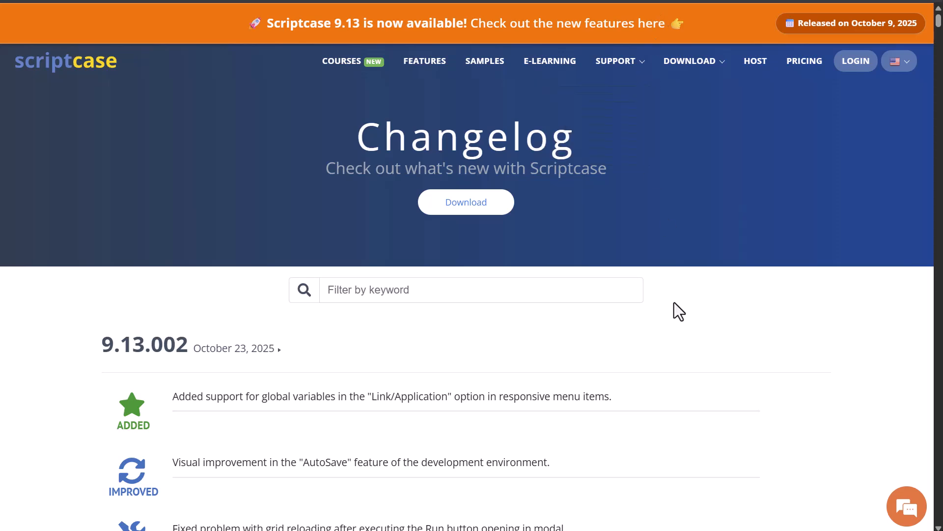
scroll(811, 270, "down", 3)
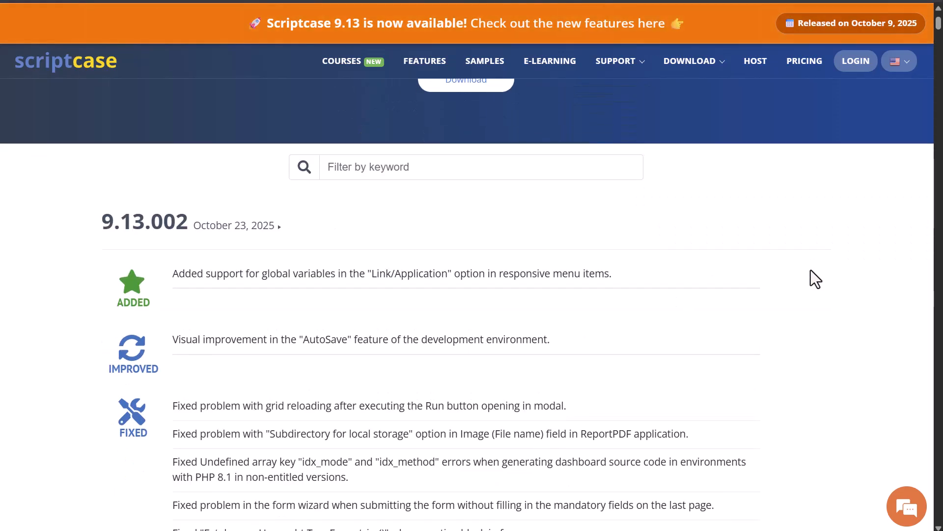
Step: Highlight the 9.13.002 Added entry, the AutoSave improvement and the fixed-problems list while reading
scroll(811, 270, "down", 3)
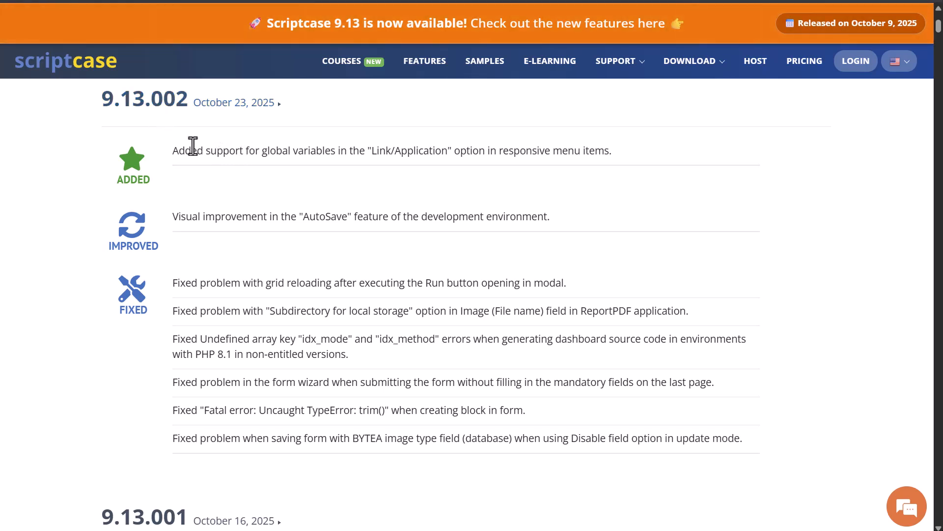
left_click_drag(186, 147, 460, 153)
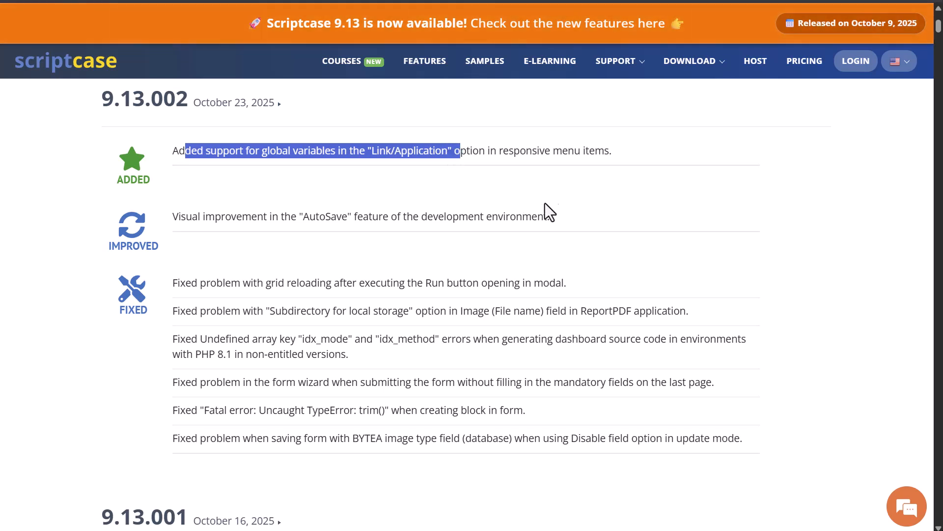
left_click(593, 187)
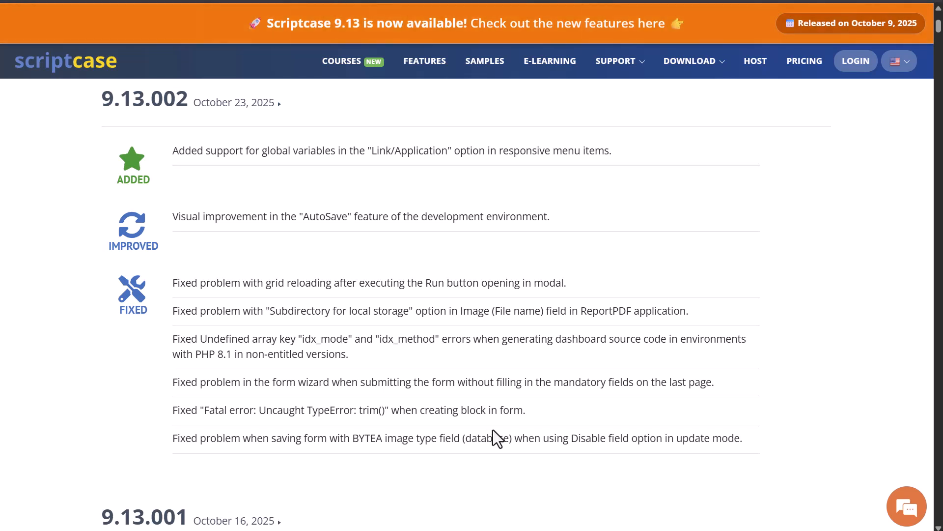
left_click_drag(240, 220, 494, 217)
left_click(567, 222)
left_click_drag(192, 284, 415, 423)
left_click(576, 452)
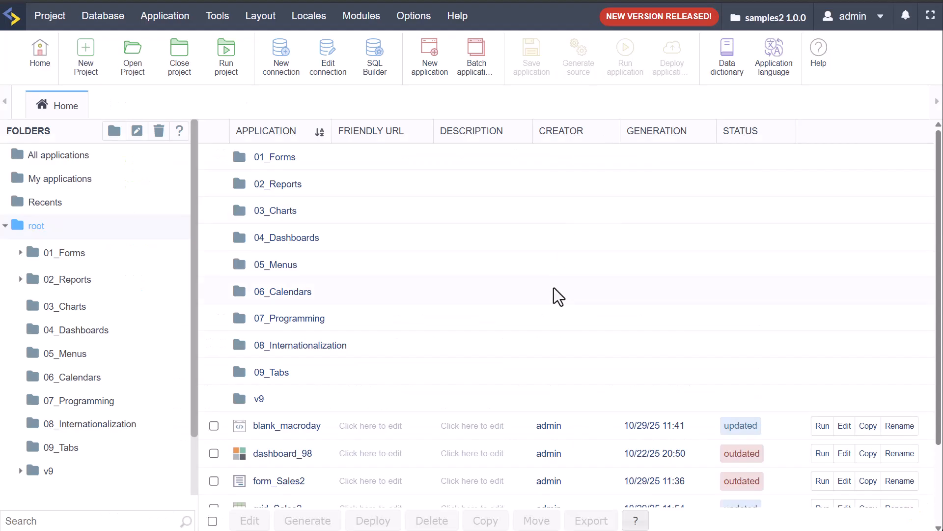
Step: Open grid_Sales2 from the samples2 application list, landing on its Grid Modules settings
scroll(564, 331, "down", 2)
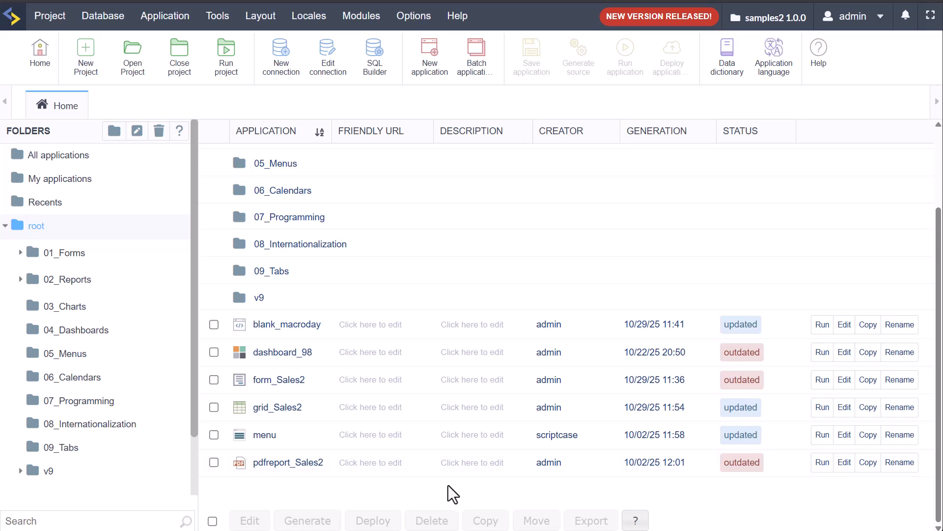
left_click(262, 414)
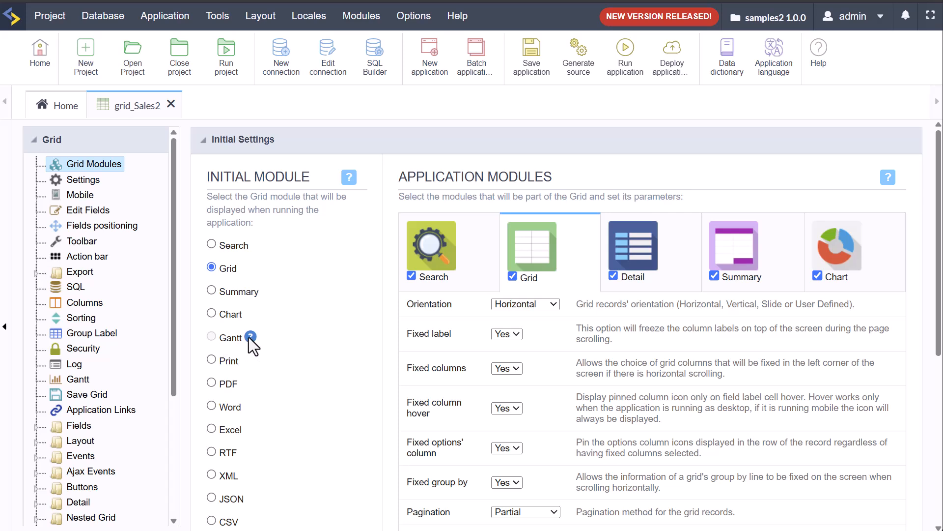
scroll(294, 335, "down", 7)
scroll(290, 341, "up", 7)
Step: In the Gantt chart settings, label records by store and drop semesters from the header periods
left_click(77, 380)
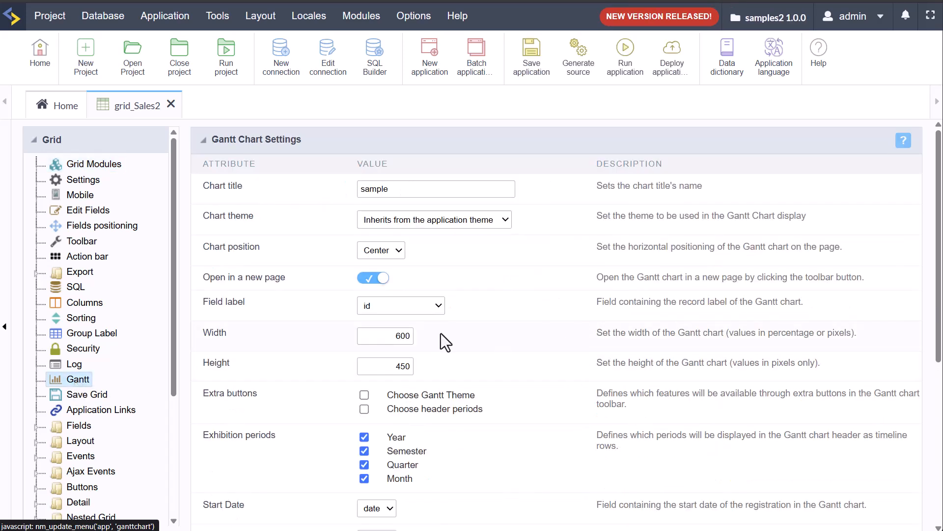
left_click(388, 308)
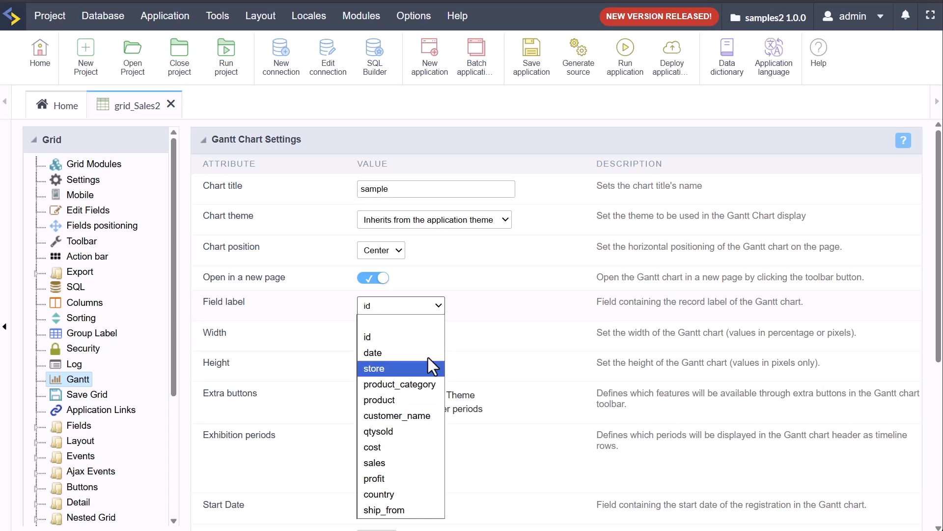
left_click(379, 370)
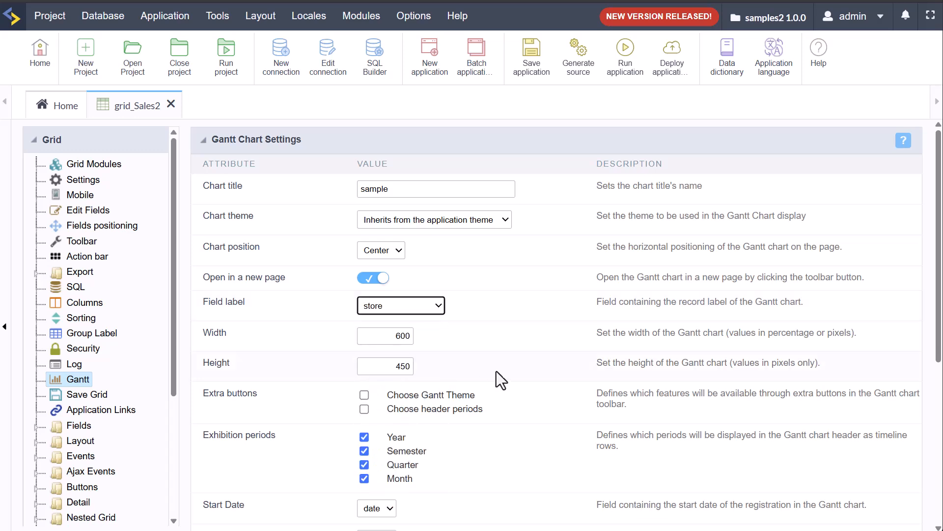
scroll(523, 334, "down", 3)
left_click(364, 328)
Step: Set the Gantt start and end dates to the date field
scroll(465, 377, "down", 4)
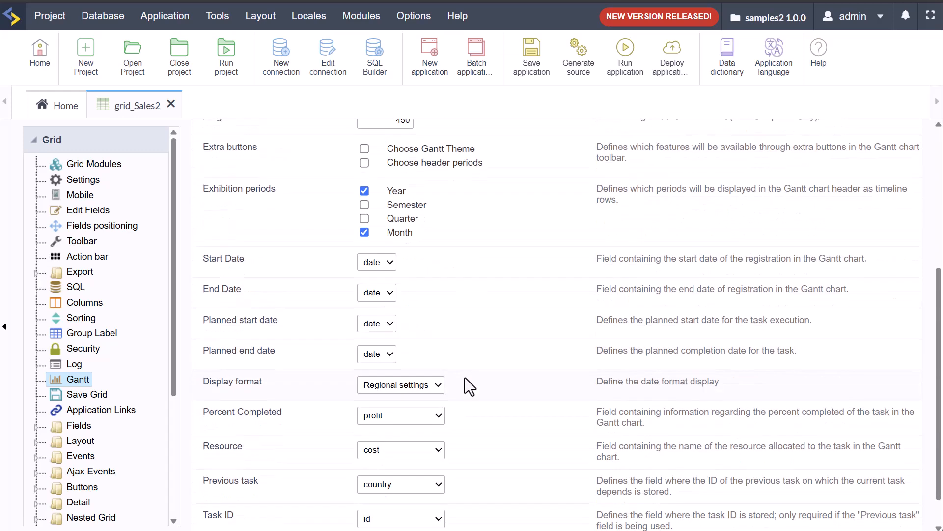
scroll(496, 477, "up", 7)
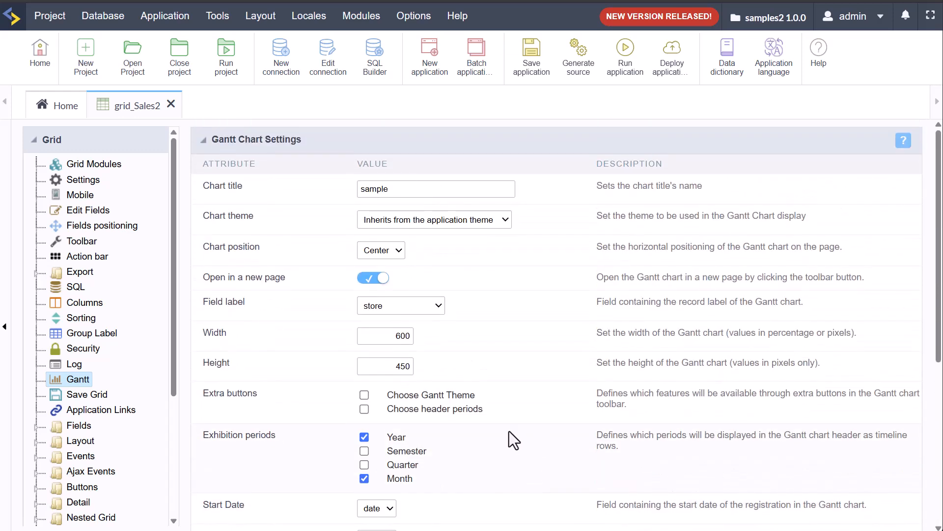
scroll(509, 431, "down", 5)
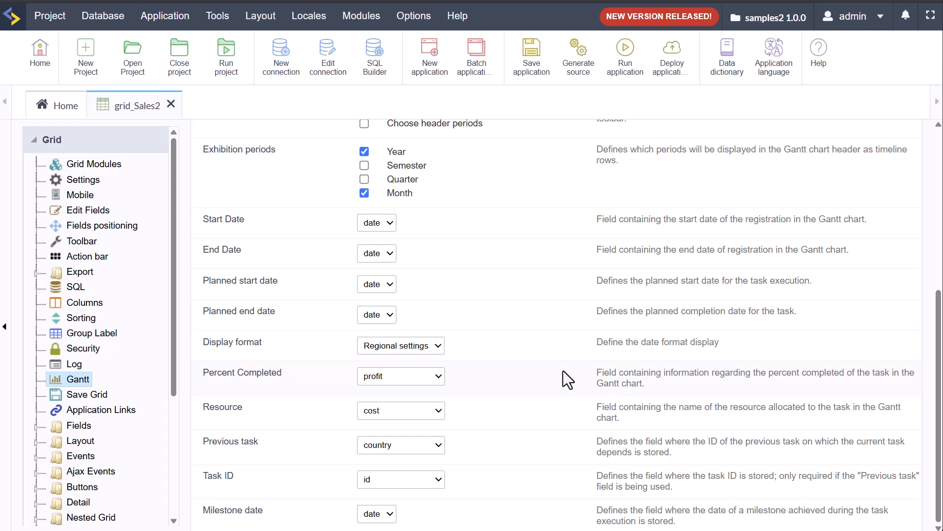
left_click(389, 223)
left_click(383, 257)
left_click(376, 258)
left_click(382, 285)
Step: Set Percent Completed to sales, leaving the date format and the cost resource unchanged
left_click(418, 345)
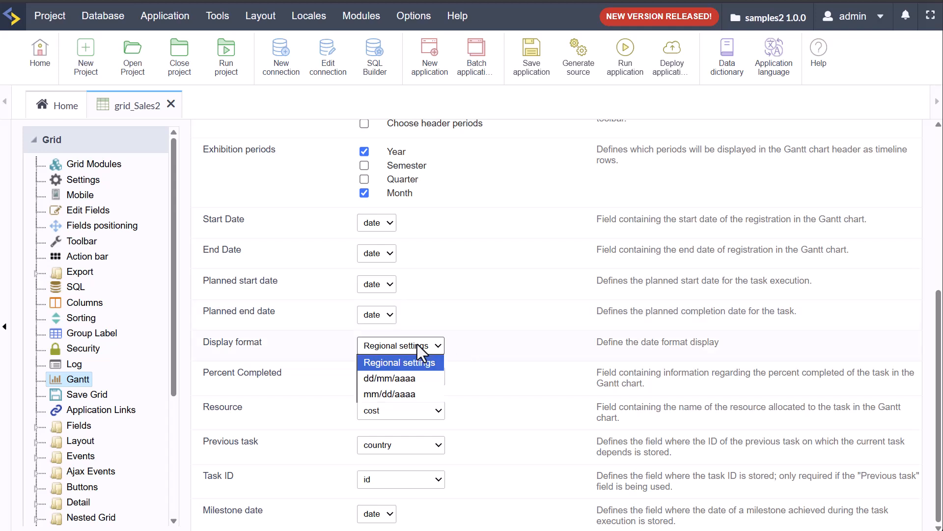
key("Escape")
left_click(393, 376)
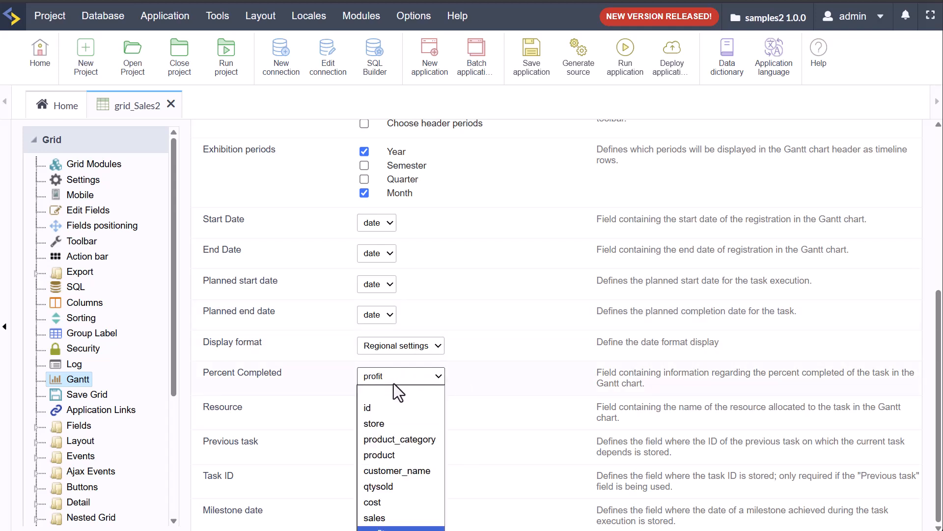
left_click(416, 518)
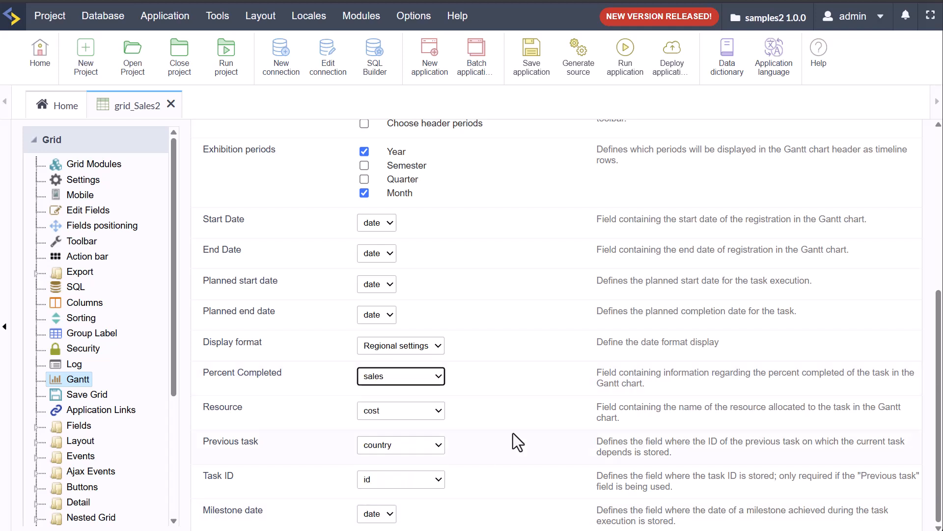
left_click(393, 410)
left_click(486, 473)
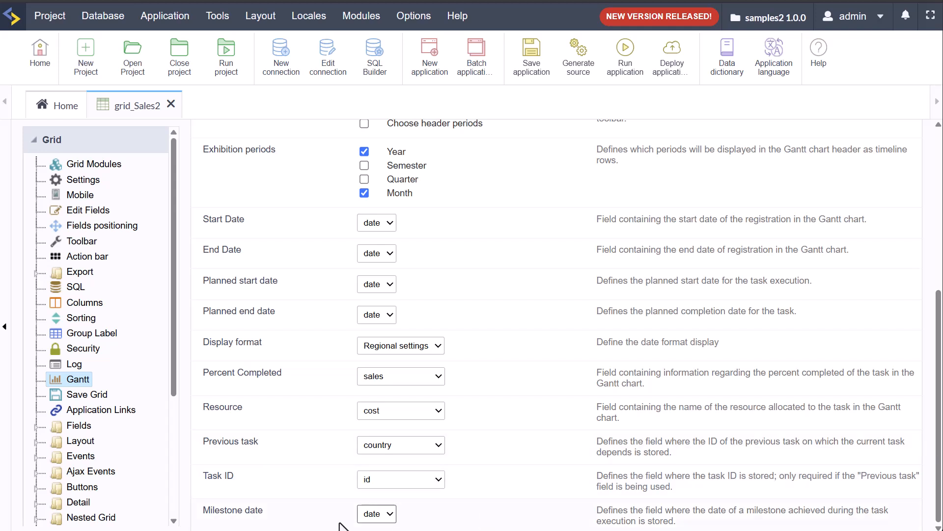
Step: Use profit as the Task ID, keep Previous task as country, and run the application
left_click(379, 482)
left_click(386, 491)
left_click(394, 447)
left_click(400, 459)
left_click(393, 445)
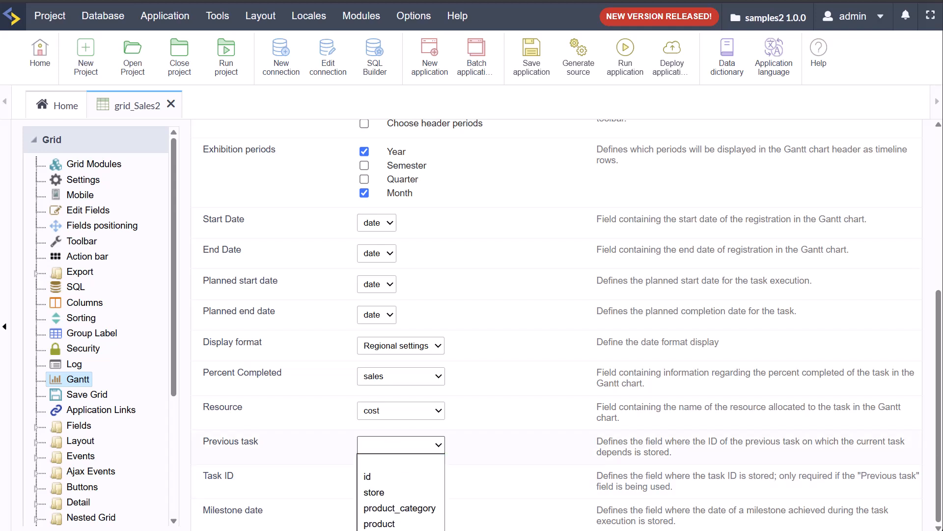
left_click(386, 493)
left_click(386, 486)
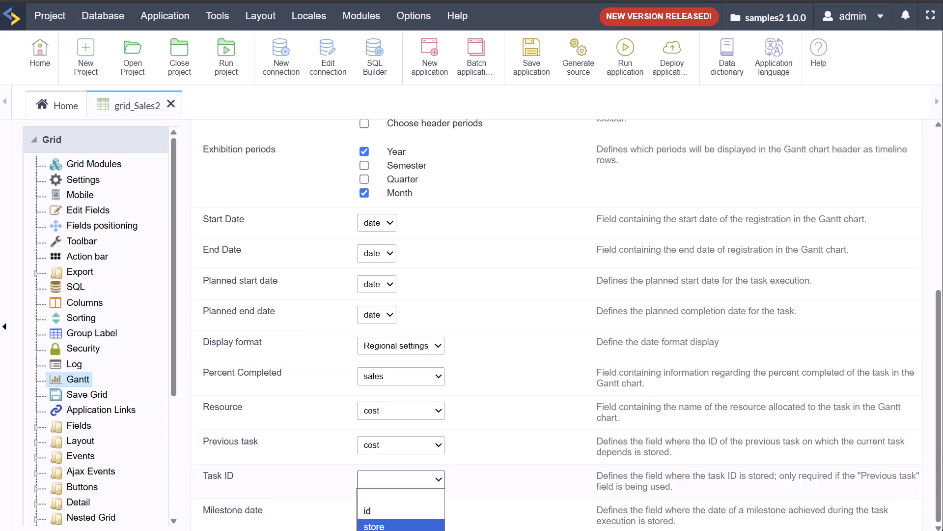
left_click(386, 529)
left_click(432, 450)
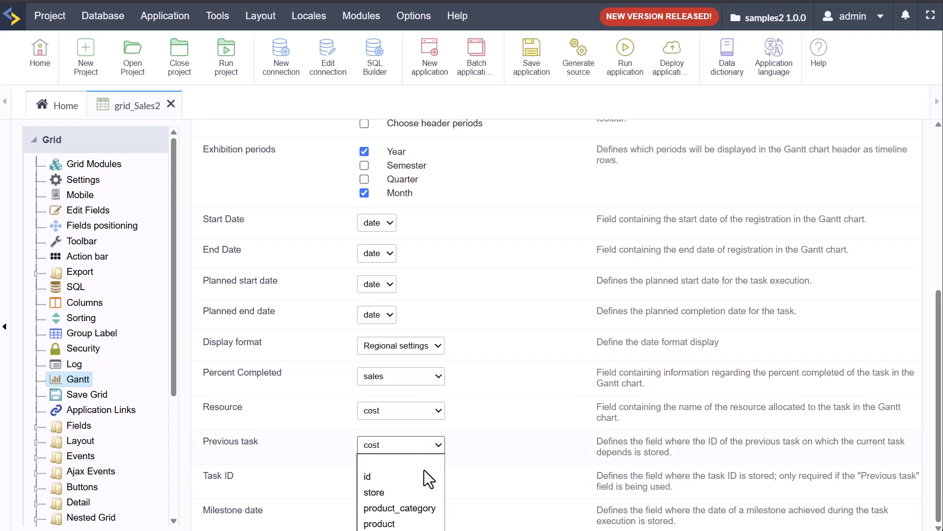
left_click(387, 528)
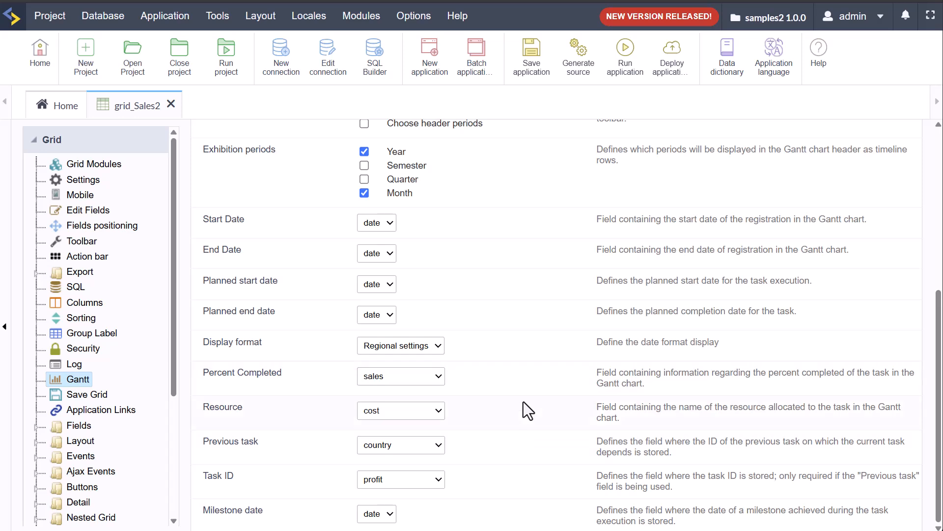
scroll(522, 401, "up", 5)
left_click(620, 55)
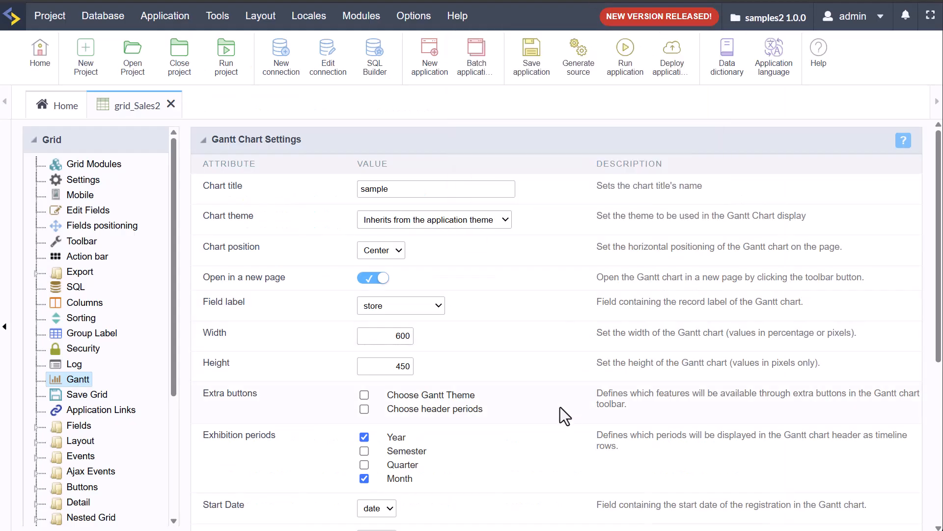
Step: Add the Gantt button after Summary in the grid's top toolbar, then go back to Grid Modules
left_click(79, 242)
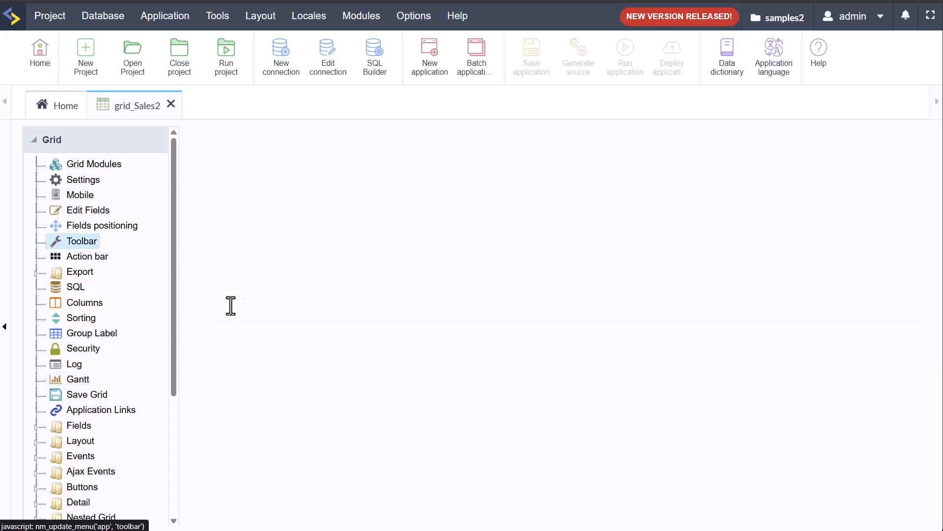
scroll(591, 359, "down", 3)
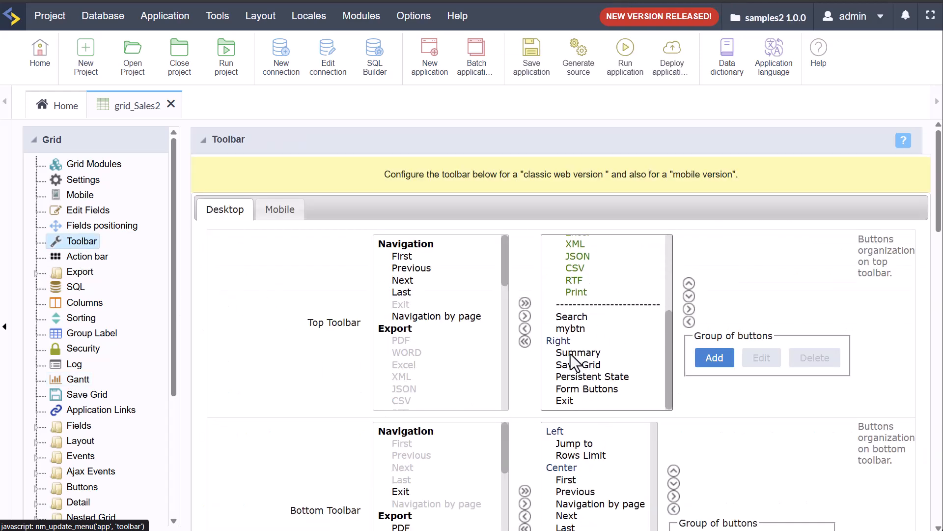
left_click(571, 353)
left_click_drag(506, 270, 507, 366)
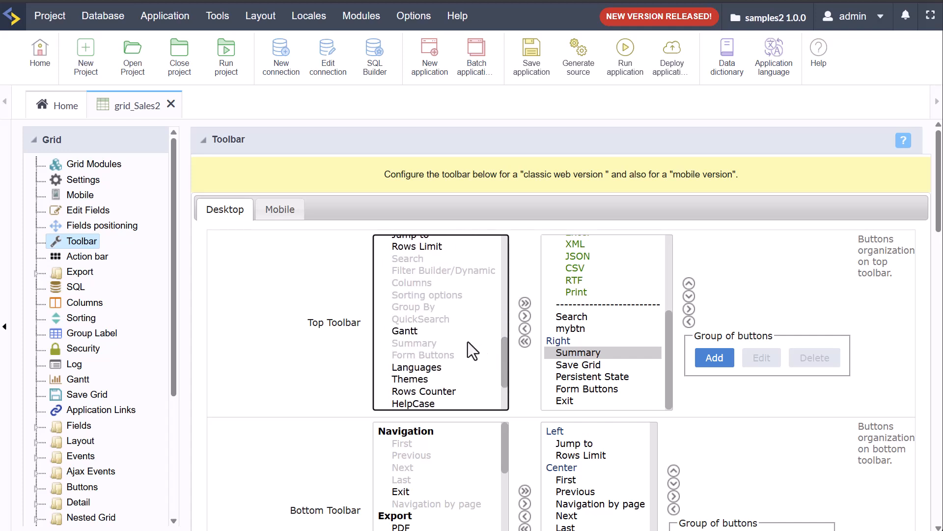
left_click(431, 332)
left_click(524, 315)
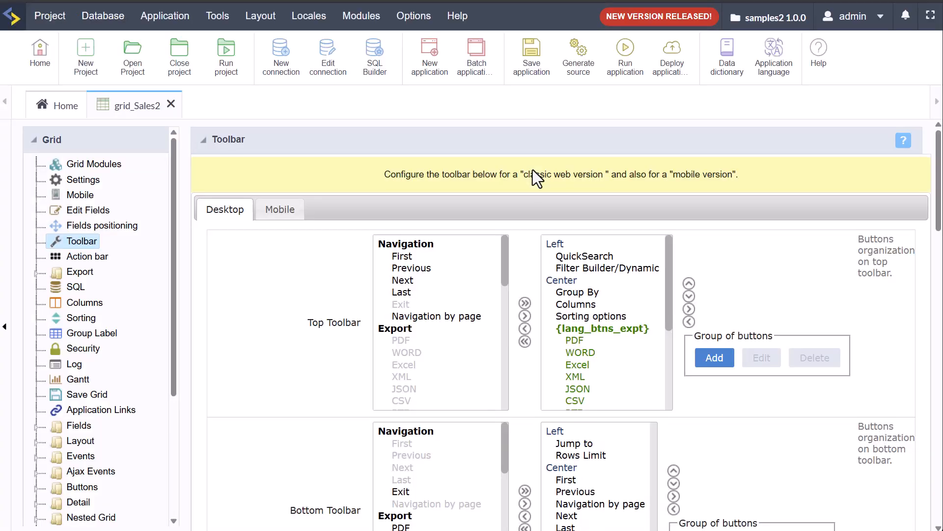
left_click(86, 165)
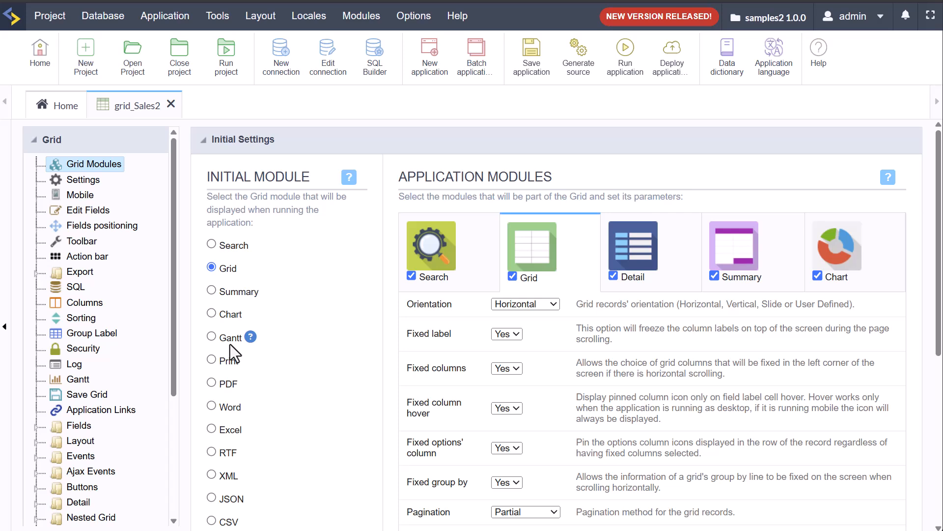
left_click(625, 50)
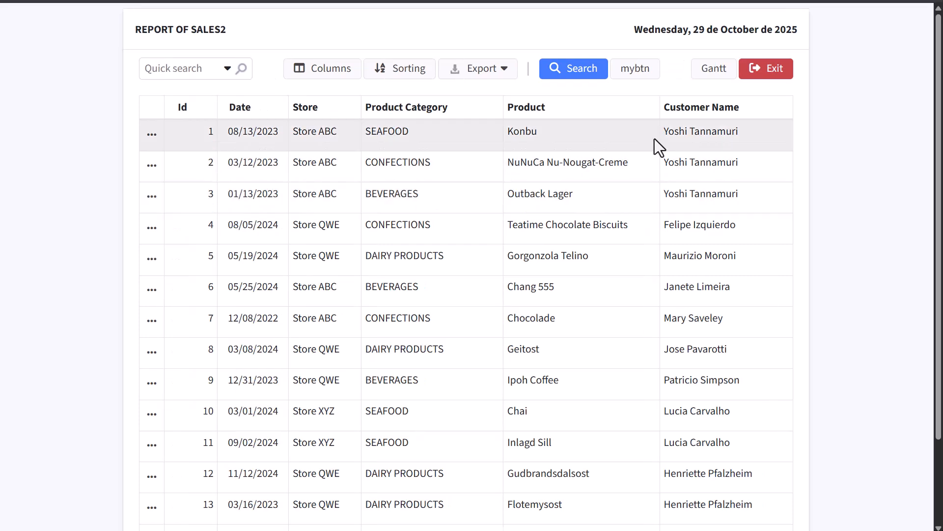
left_click(713, 72)
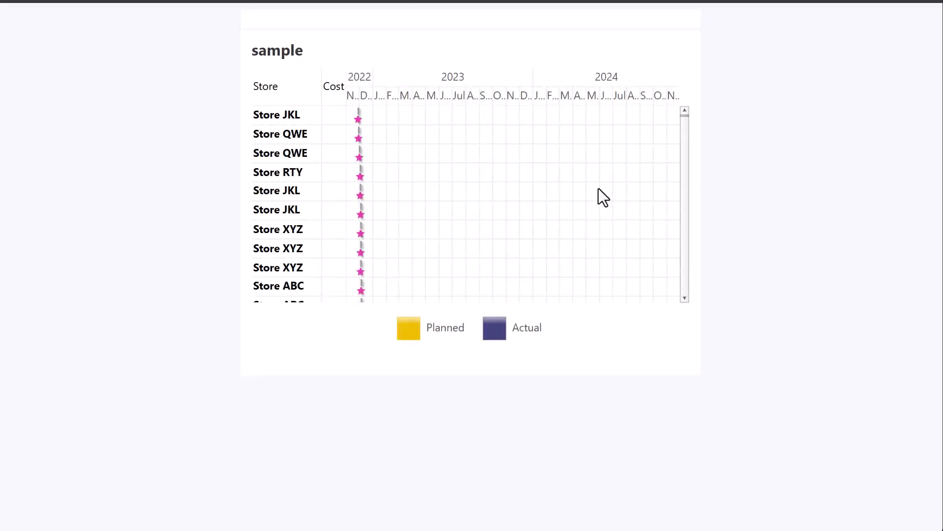
Step: Select Gantt as grid_Sales2's initial module, run the app to check the chart, then return to the editor
left_click(550, 0)
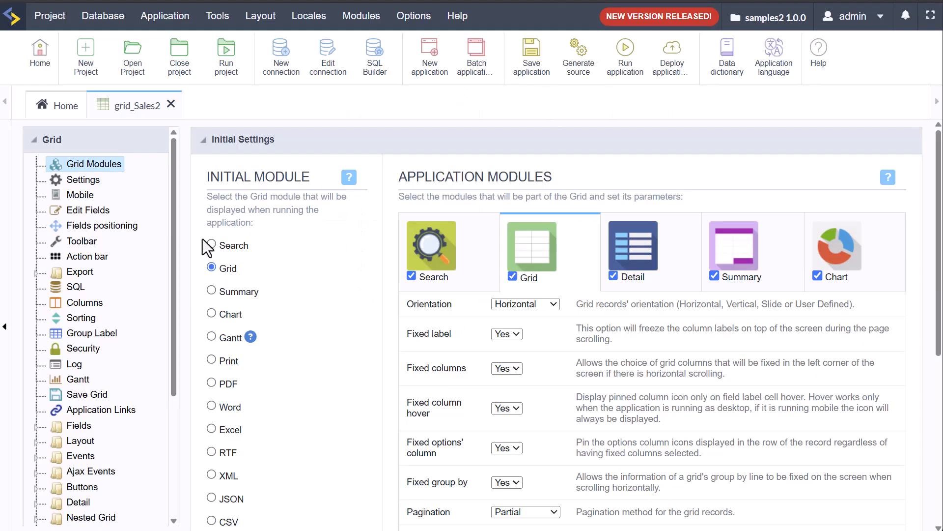
left_click(213, 336)
left_click(624, 58)
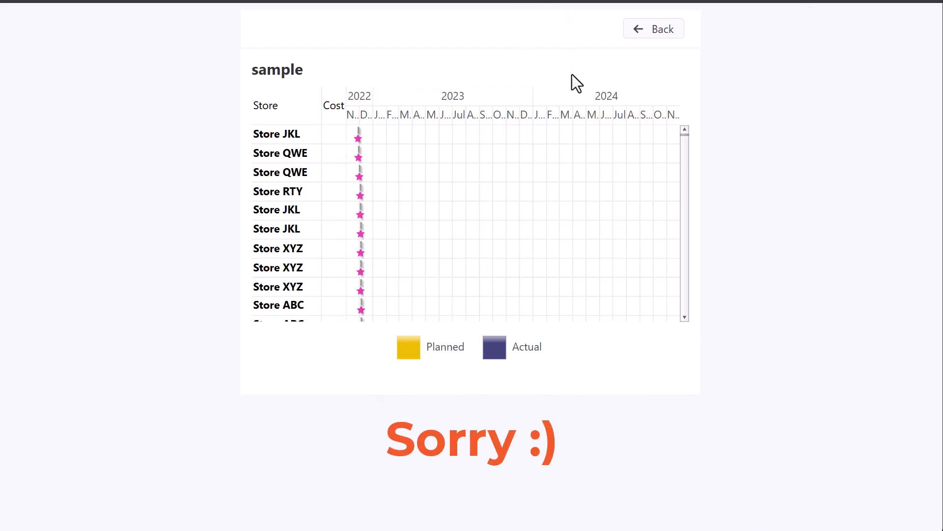
left_click(659, 31)
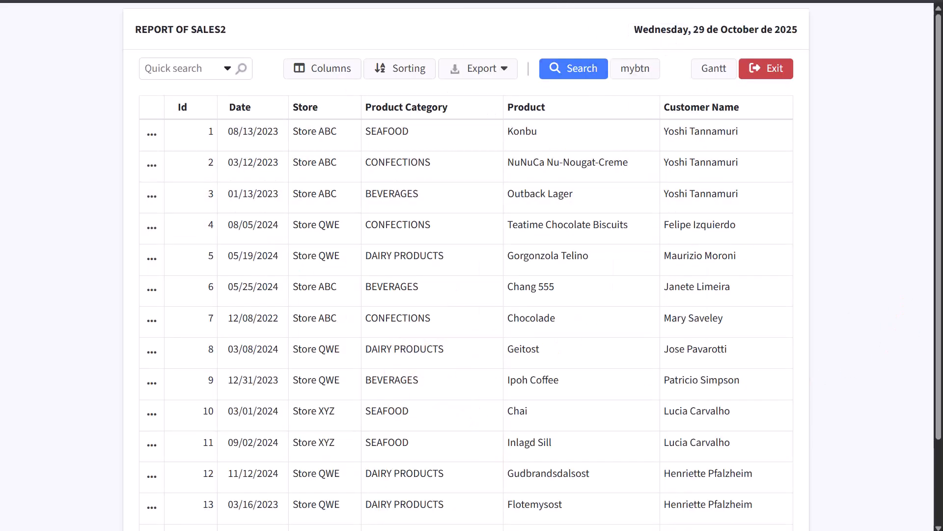
left_click(561, 1)
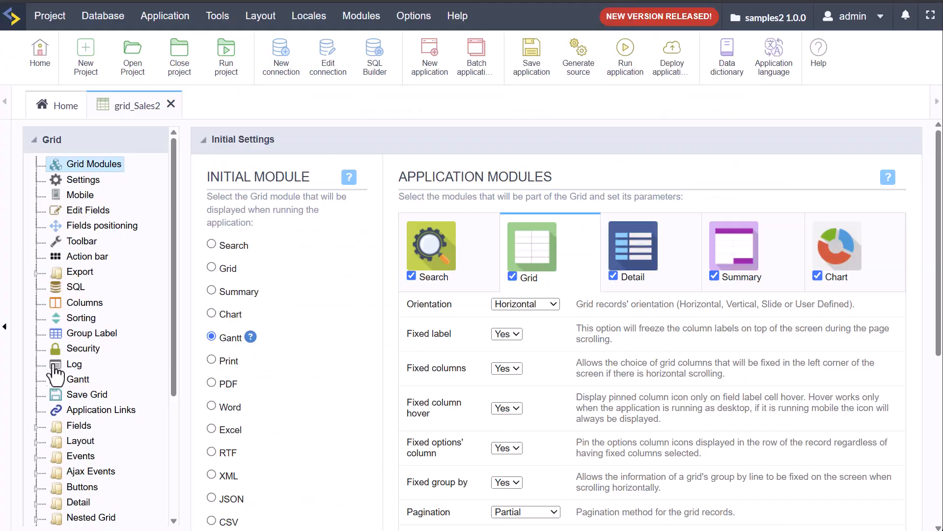
Step: Give the Gantt chart the sc_Cromo theme, keeping its position at Center
scroll(110, 429, "down", 3)
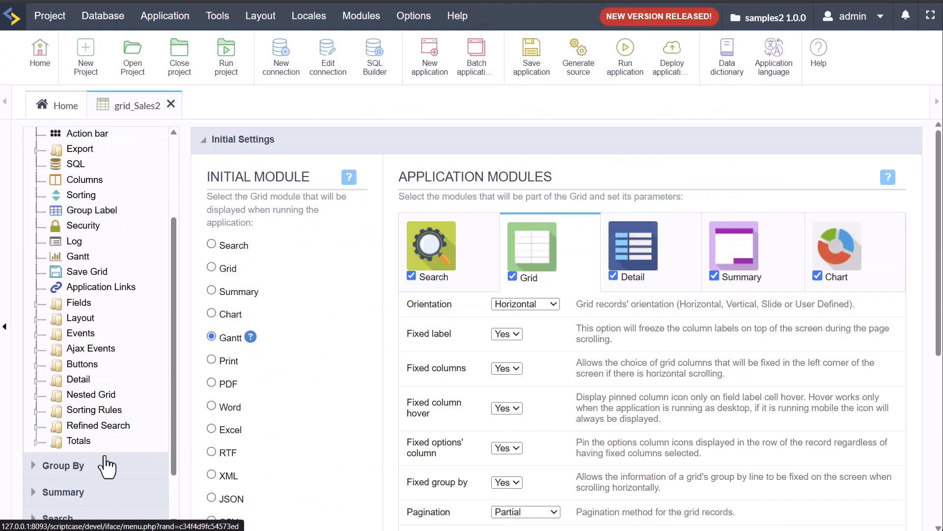
scroll(69, 226, "up", 3)
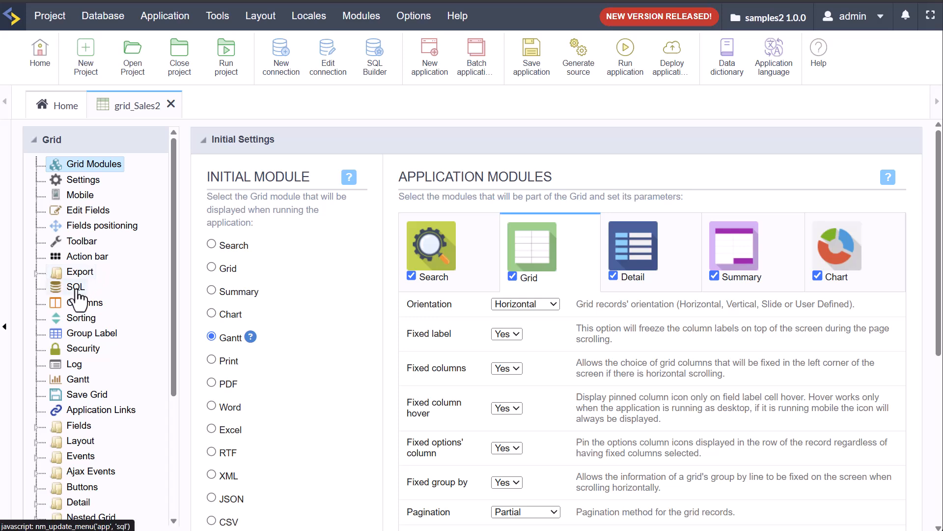
left_click(78, 381)
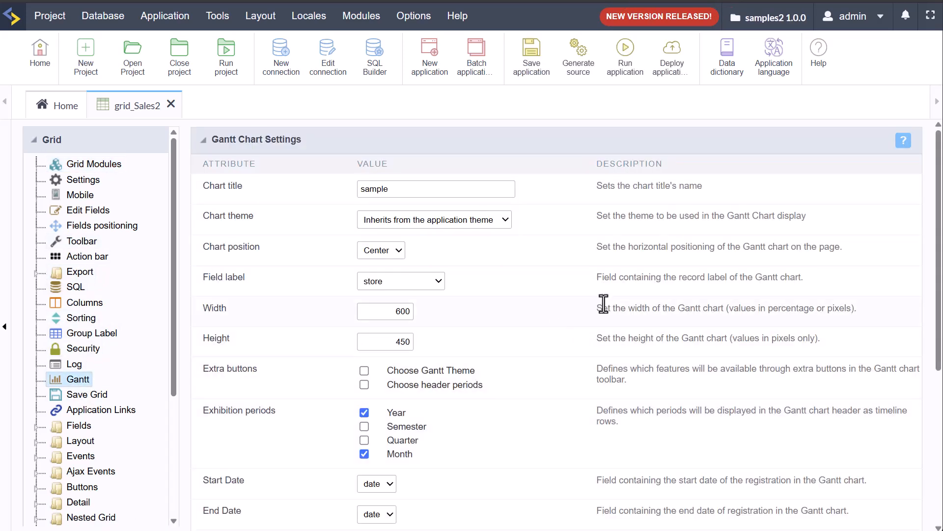
left_click(497, 222)
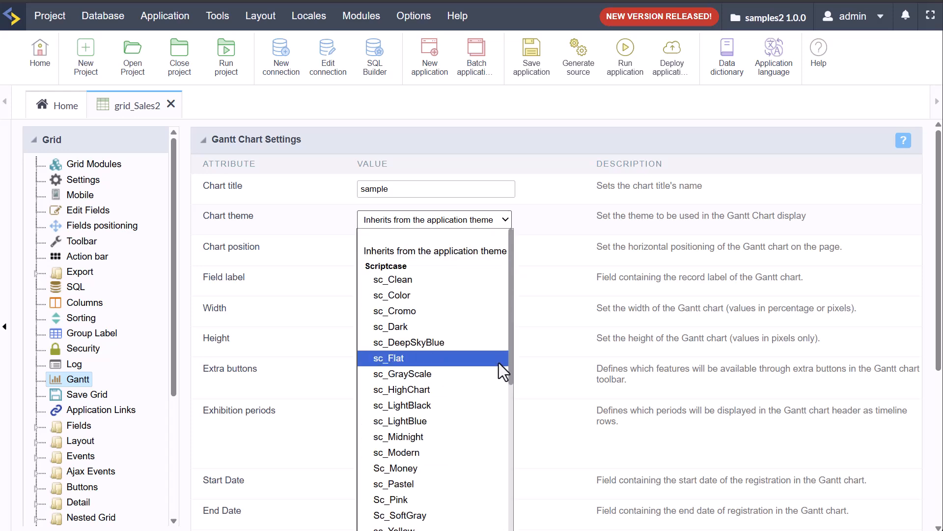
scroll(499, 368, "down", 5)
scroll(498, 375, "down", 2)
scroll(497, 377, "up", 6)
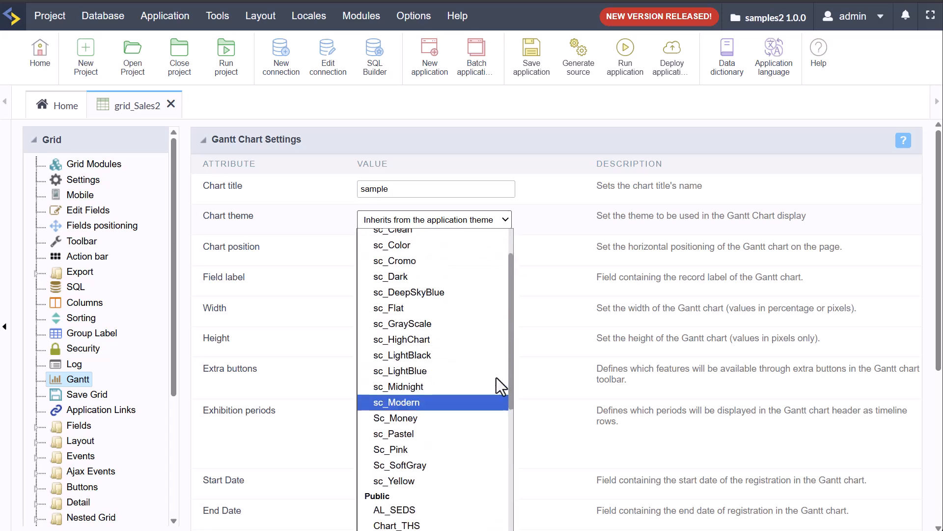
left_click(439, 314)
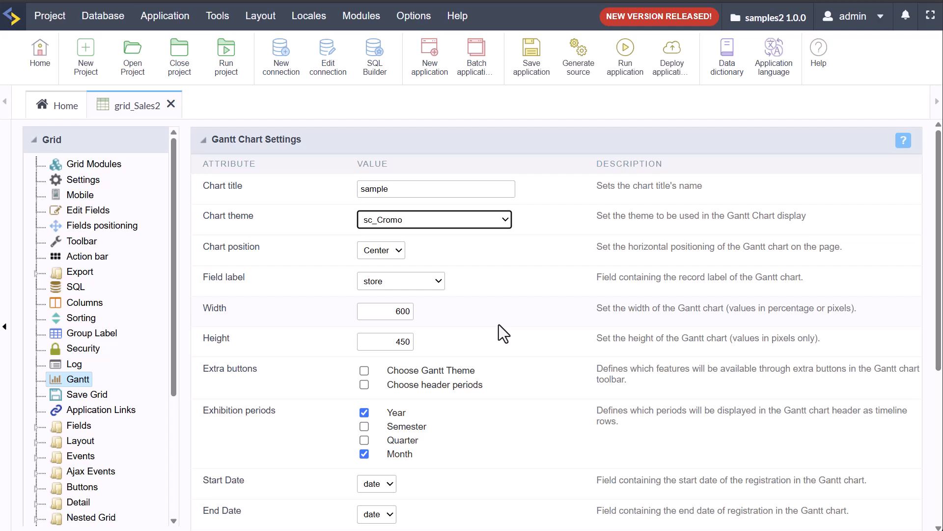
left_click(388, 254)
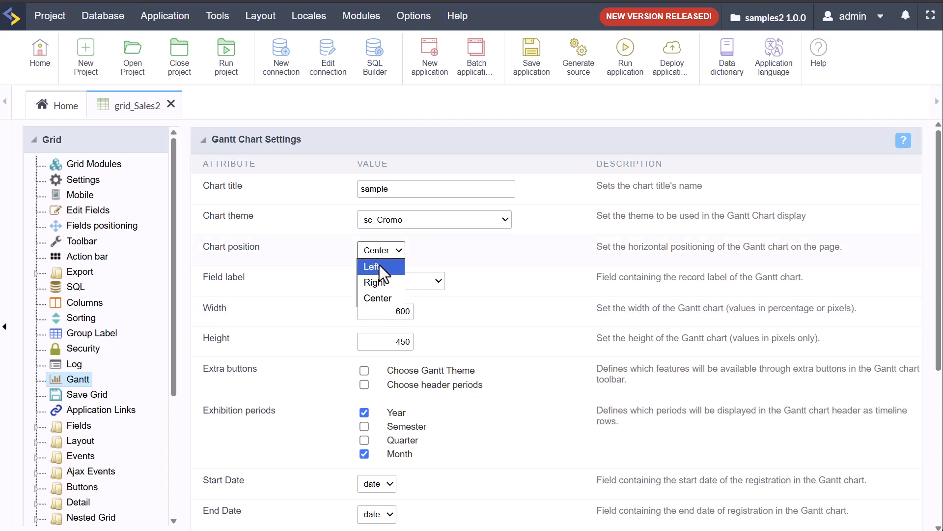
left_click(502, 265)
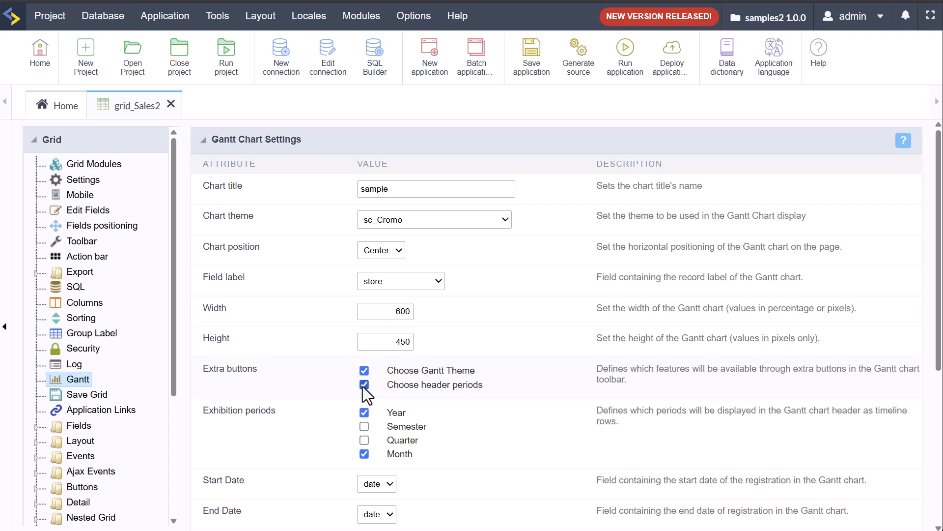
Step: Show Semester and Quarter periods in the chart header and run grid_Sales2
left_click(365, 426)
left_click(364, 439)
scroll(511, 441, "down", 5)
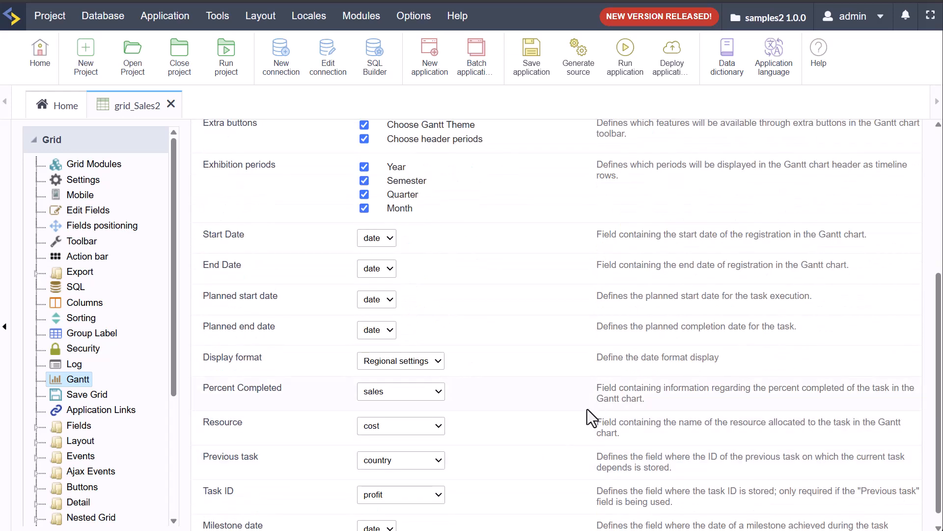
scroll(493, 354, "up", 3)
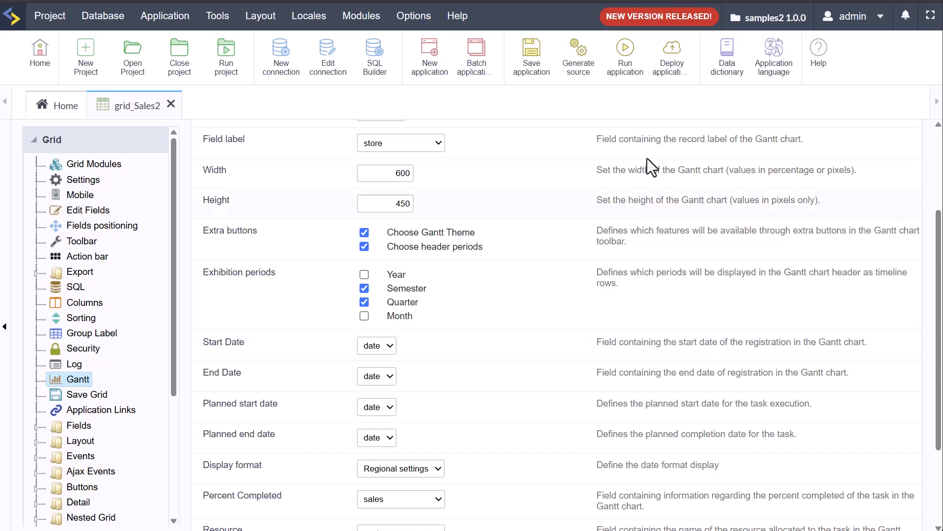
left_click(625, 51)
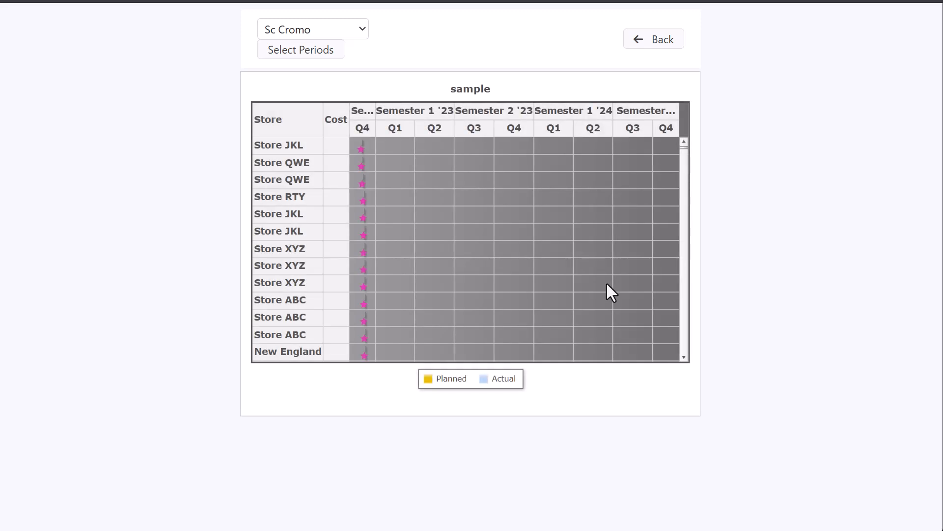
Step: Preview the chart in Sc Dark, showing quarter-only then semester-only header columns
left_click(310, 29)
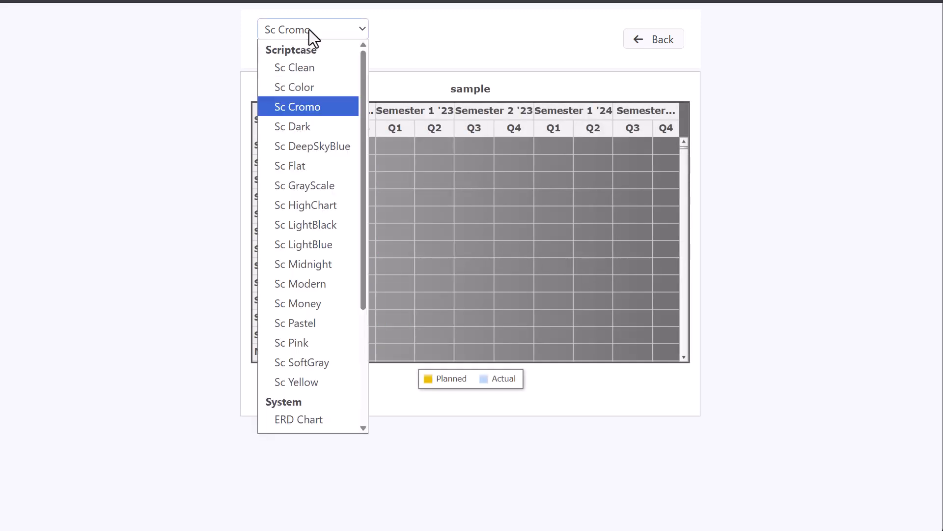
left_click(324, 134)
left_click(343, 54)
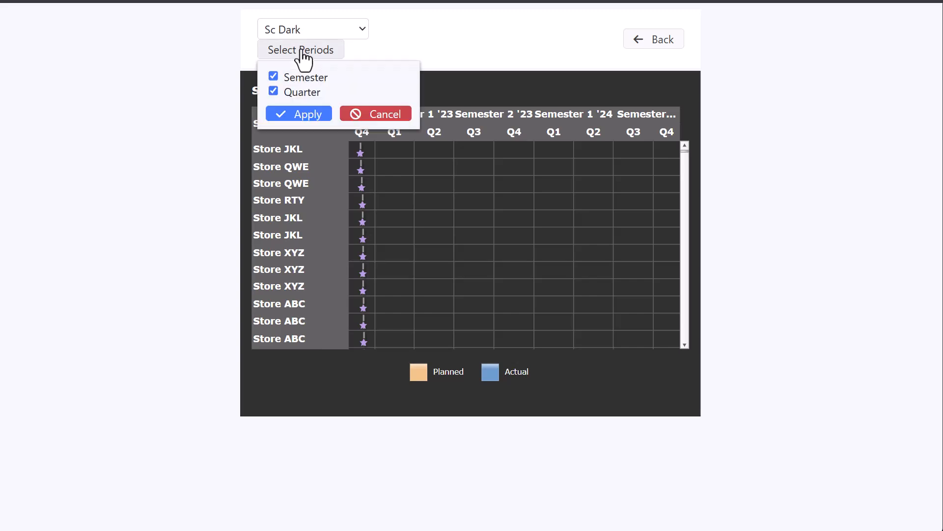
left_click(273, 77)
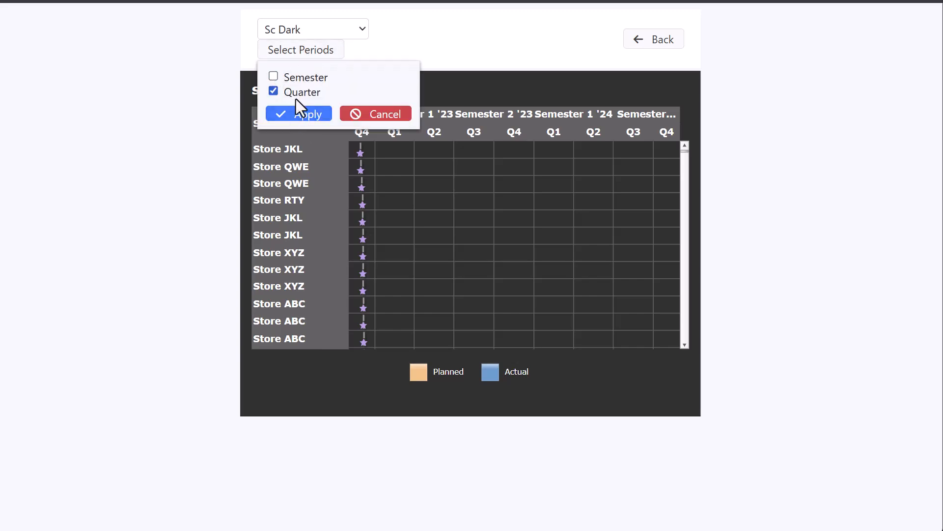
left_click(293, 117)
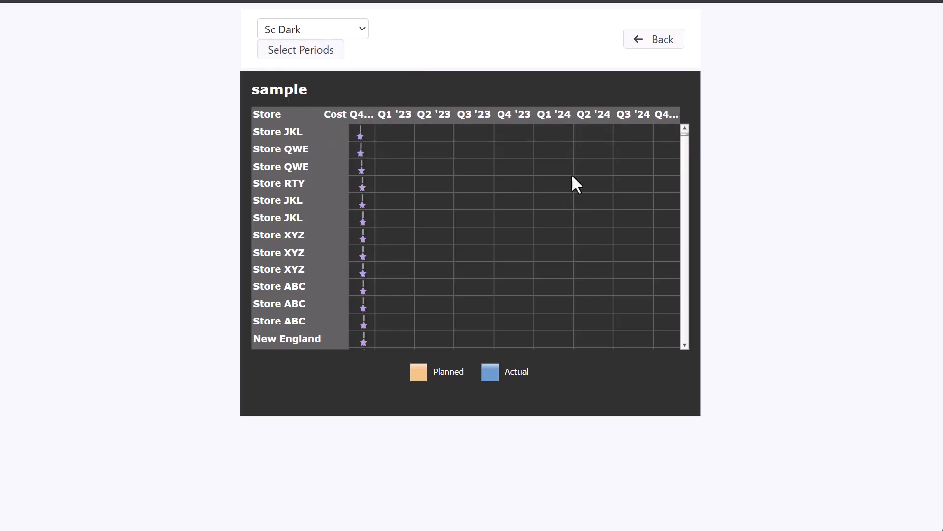
left_click(294, 53)
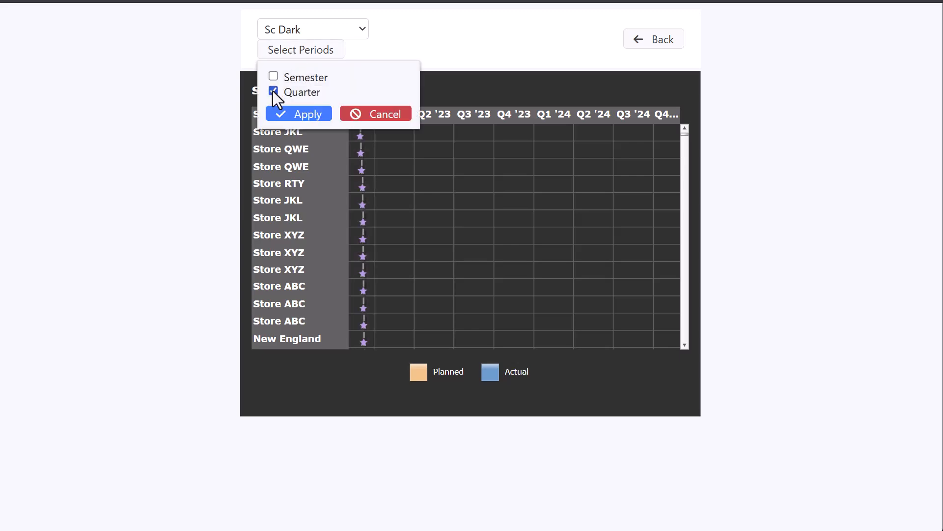
left_click(273, 91)
left_click(273, 77)
left_click(302, 114)
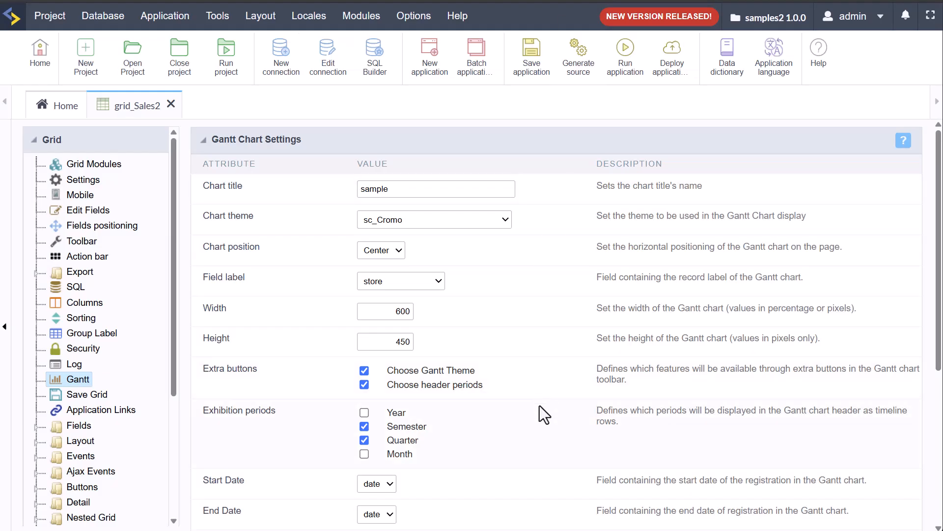
Step: Add Year to the exhibition periods, rerun, and show only year columns
left_click(364, 413)
left_click(625, 51)
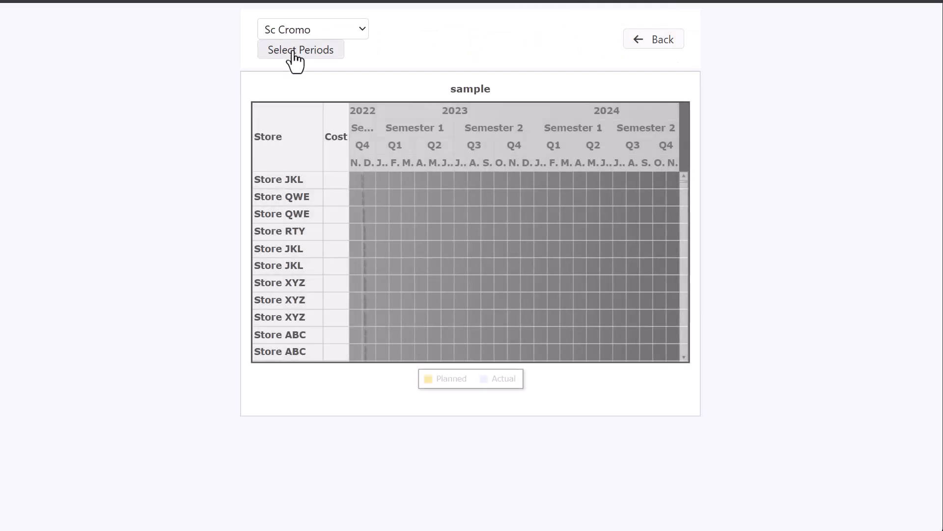
left_click(296, 53)
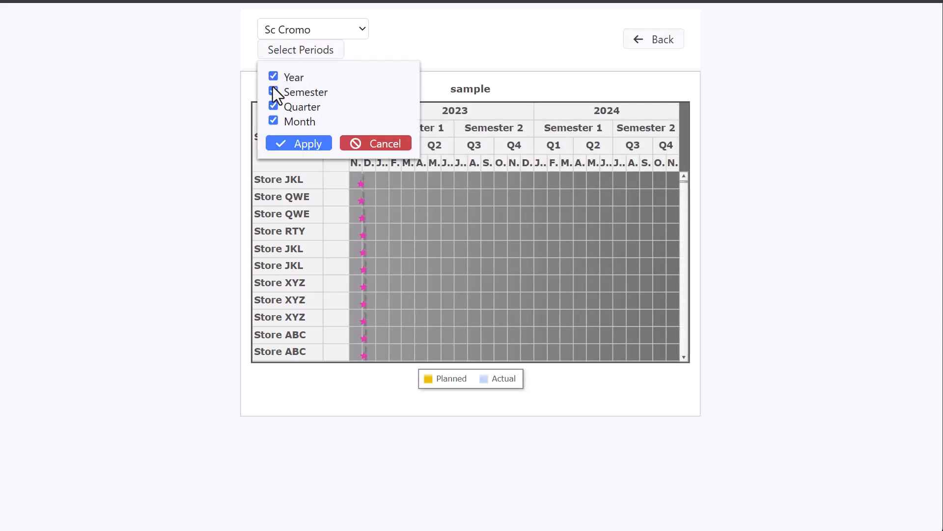
left_click(274, 120)
left_click(290, 145)
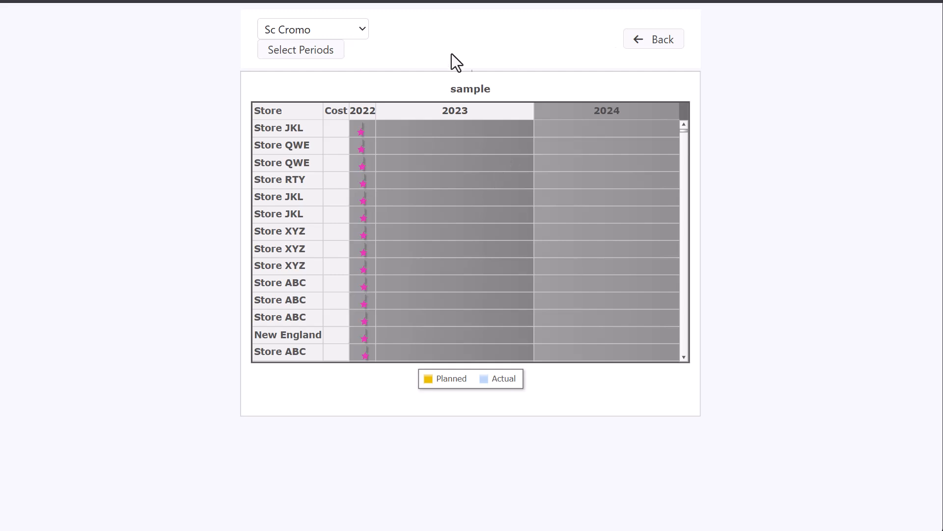
Step: Switch the previewed chart to the Sc LightBlack theme, then Sc LightBlue
left_click(359, 30)
left_click(318, 223)
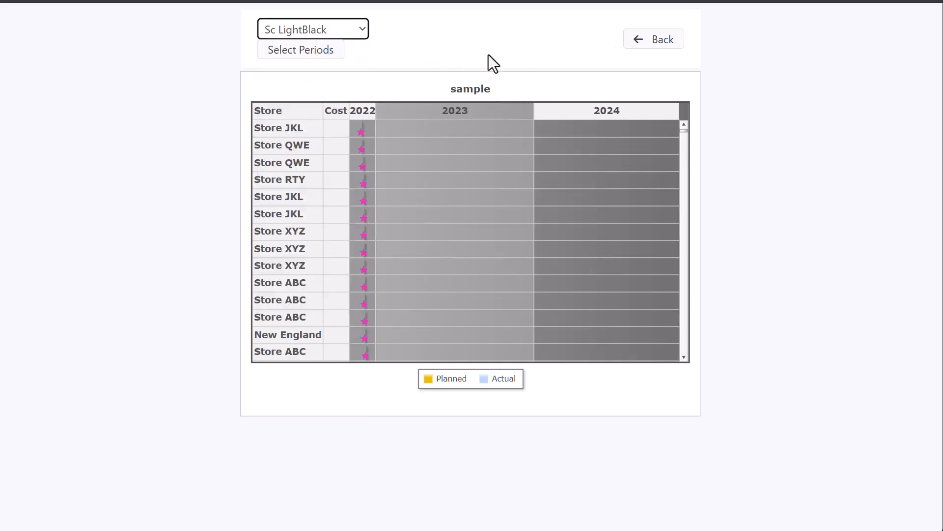
left_click(359, 29)
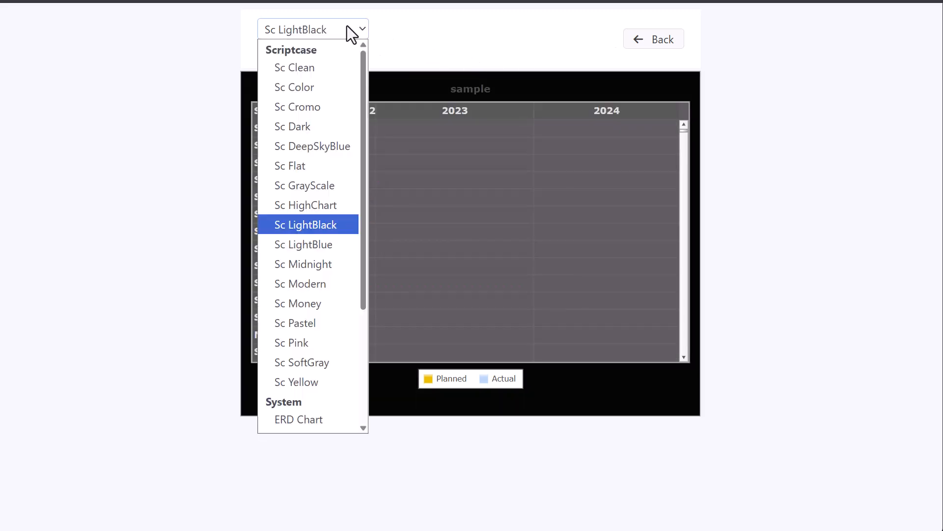
left_click(311, 244)
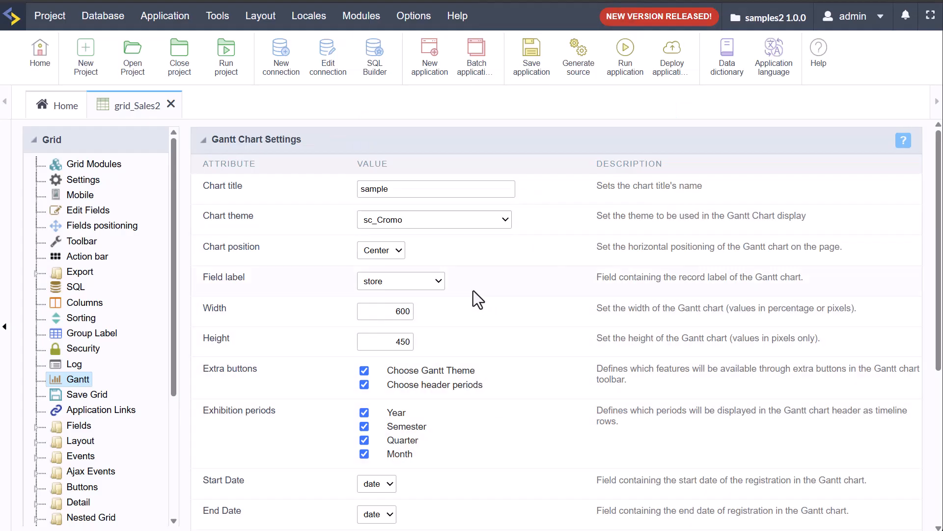
Step: Open dashboard_98 from Home and move Widget3 further to the right
left_click(171, 103)
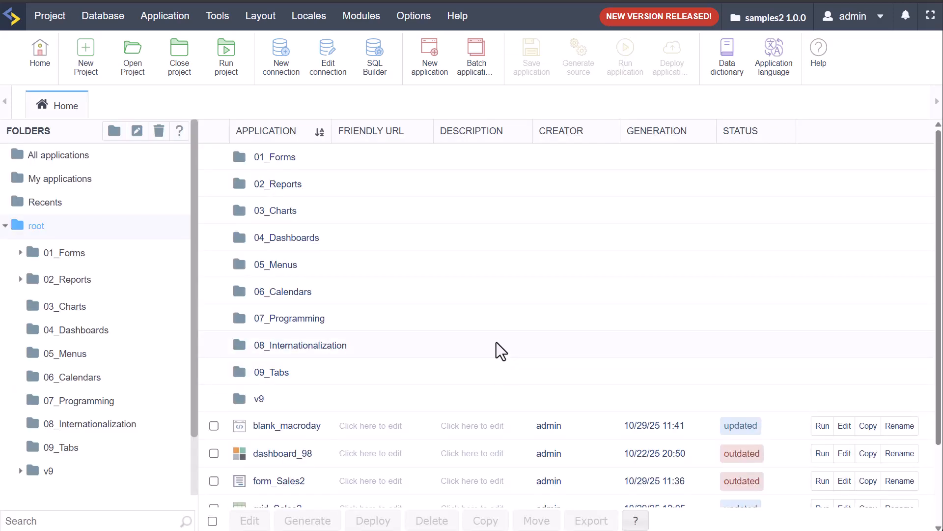
scroll(492, 368, "down", 2)
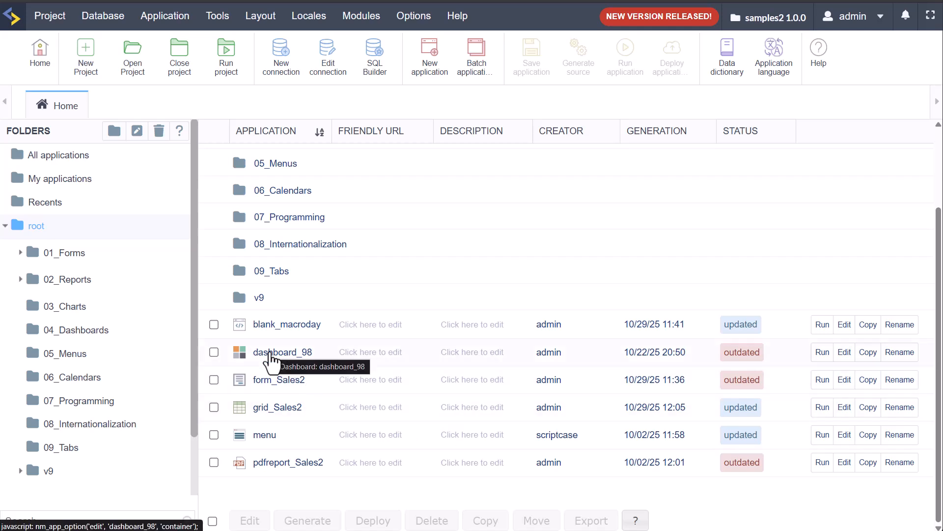
left_click(271, 353)
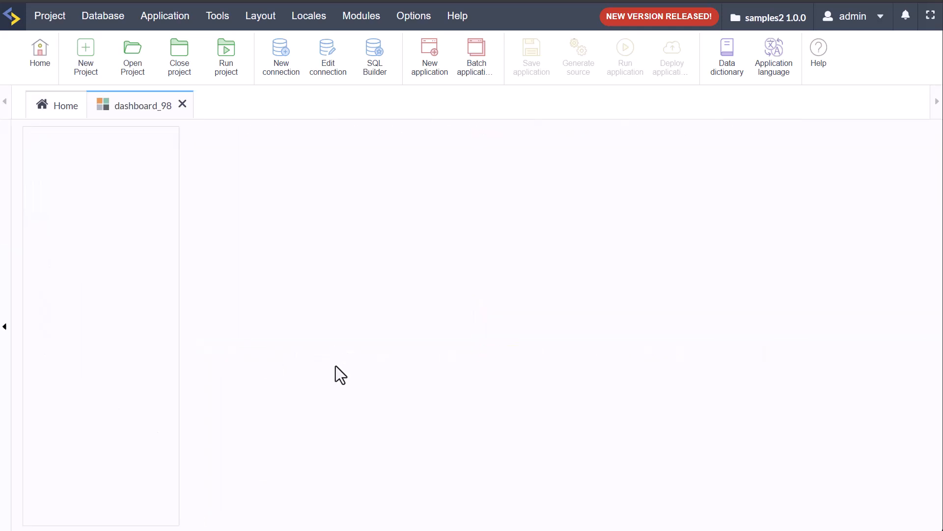
scroll(638, 340, "down", 10)
scroll(616, 352, "up", 8)
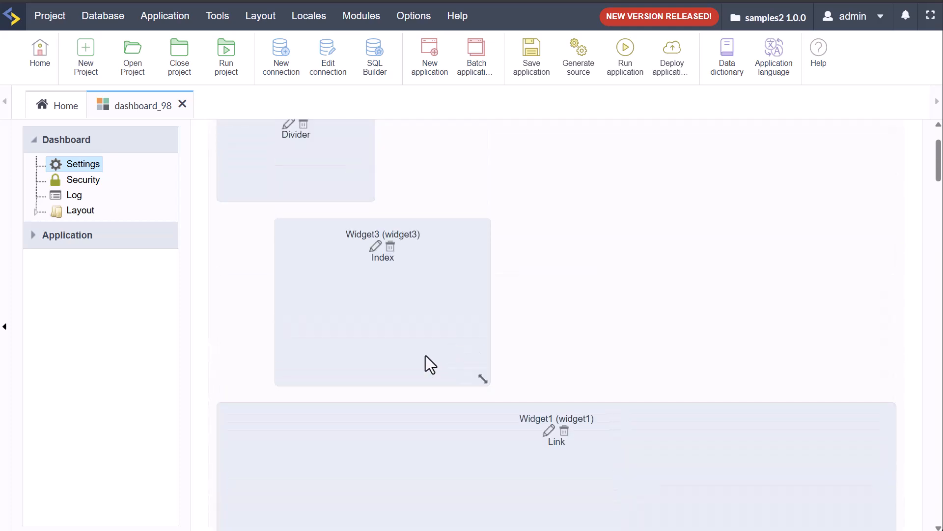
scroll(425, 355, "up", 2)
left_click_drag(328, 387, 486, 259)
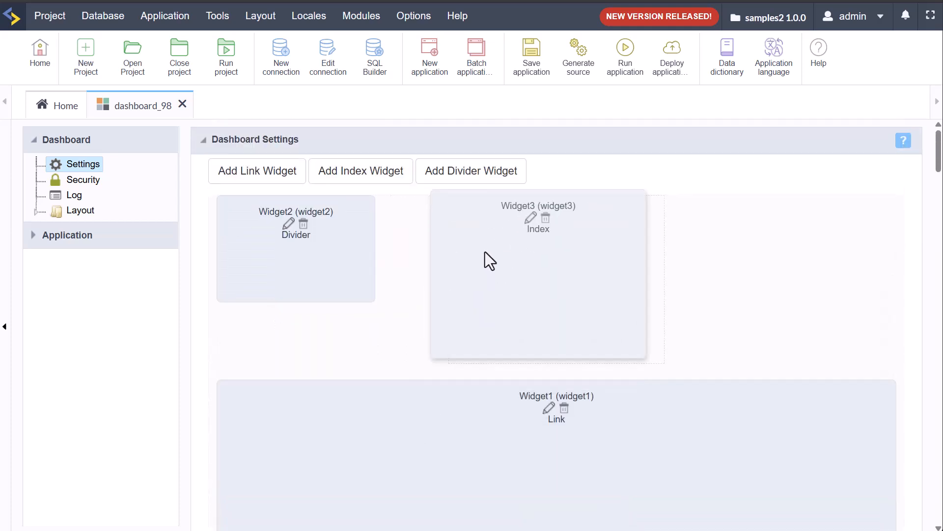
Step: Preview the dashboard with Widget1 maximized, then enlarge the Widget2 divider
left_click(626, 55)
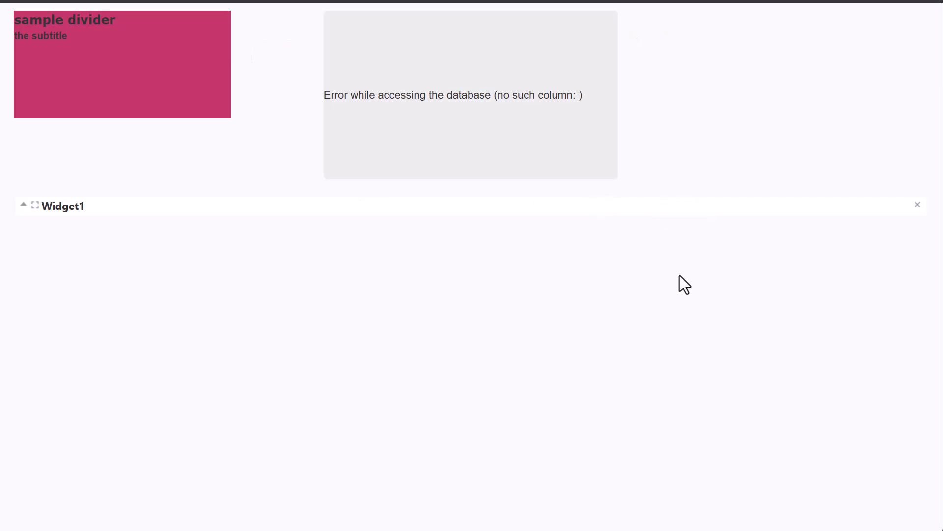
left_click(35, 204)
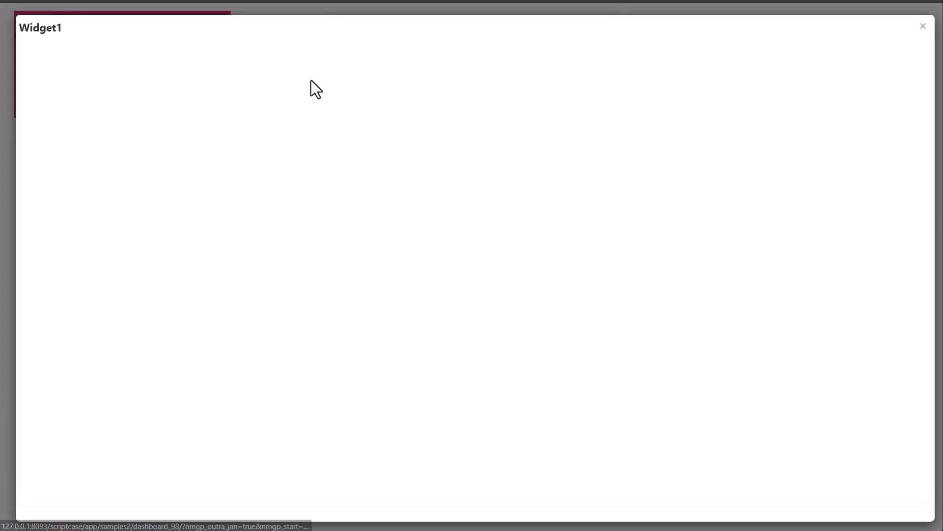
left_click(923, 28)
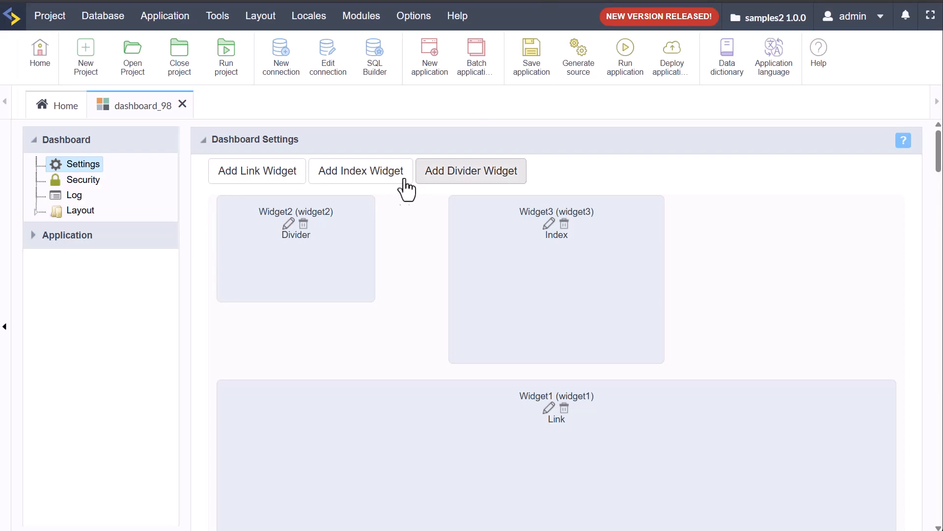
left_click_drag(372, 297, 470, 352)
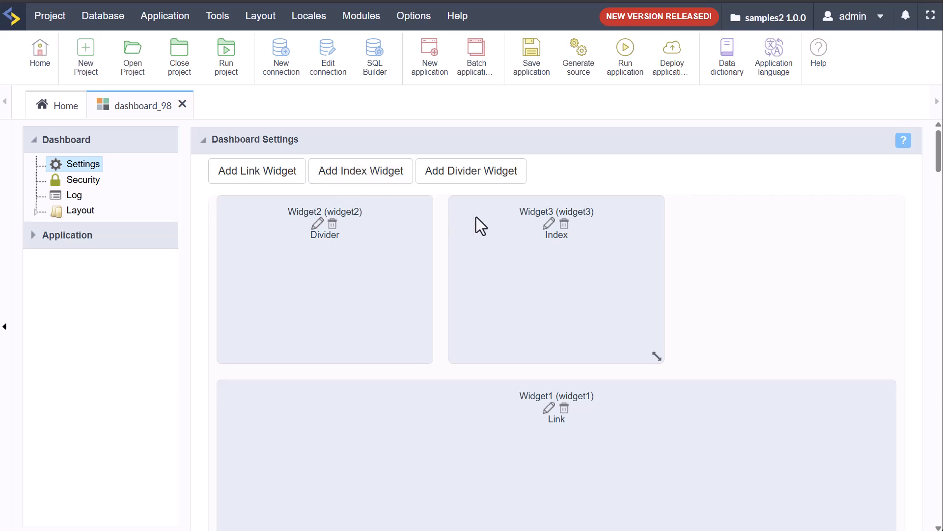
Step: Add a divider widget with a #382e32 background colour
left_click(472, 182)
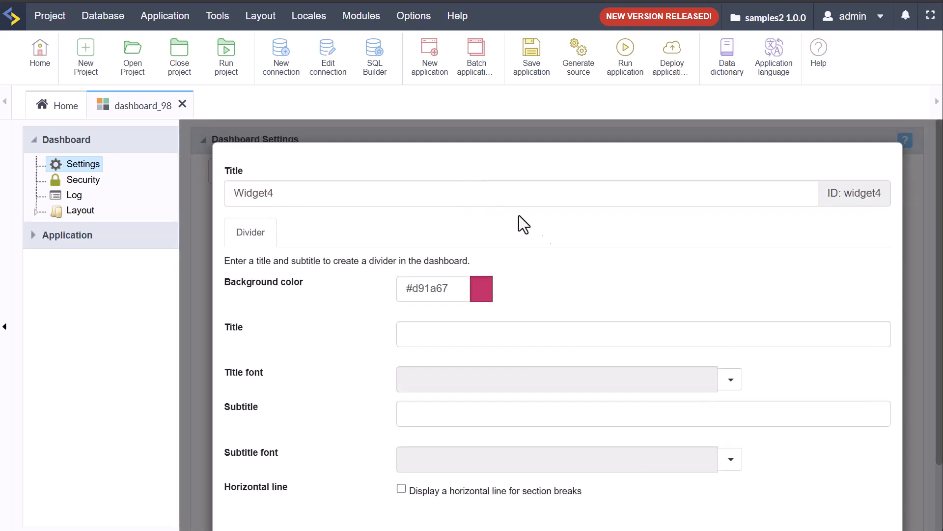
left_click(485, 291)
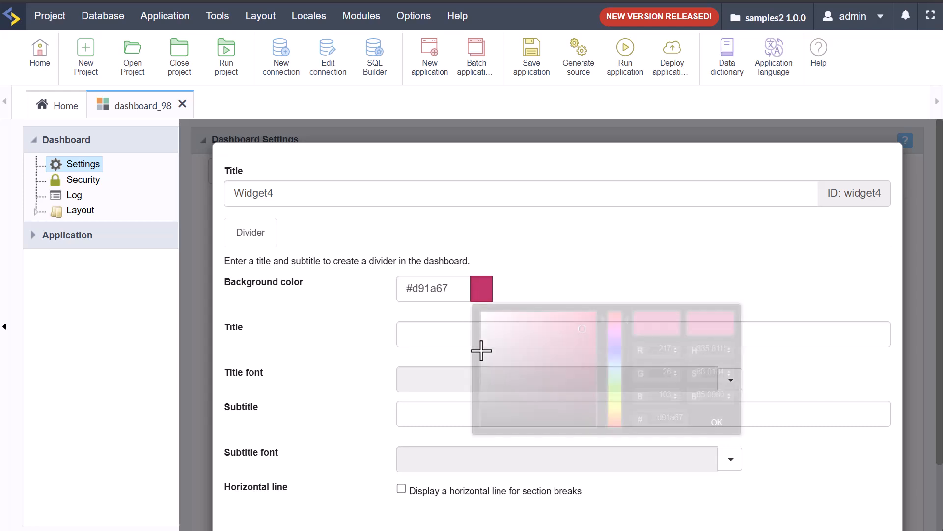
left_click(558, 361)
mouse_move(558, 361)
left_mouse_down()
mouse_move(528, 350)
mouse_move(502, 401)
left_mouse_up()
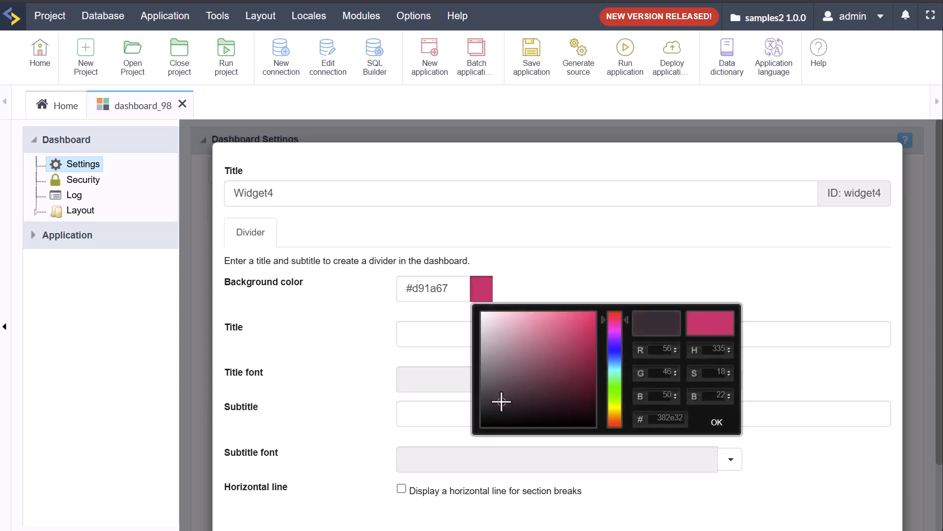
left_click(716, 423)
Step: Title the divider 'Sample Div' and enable its horizontal section line
left_click(554, 331)
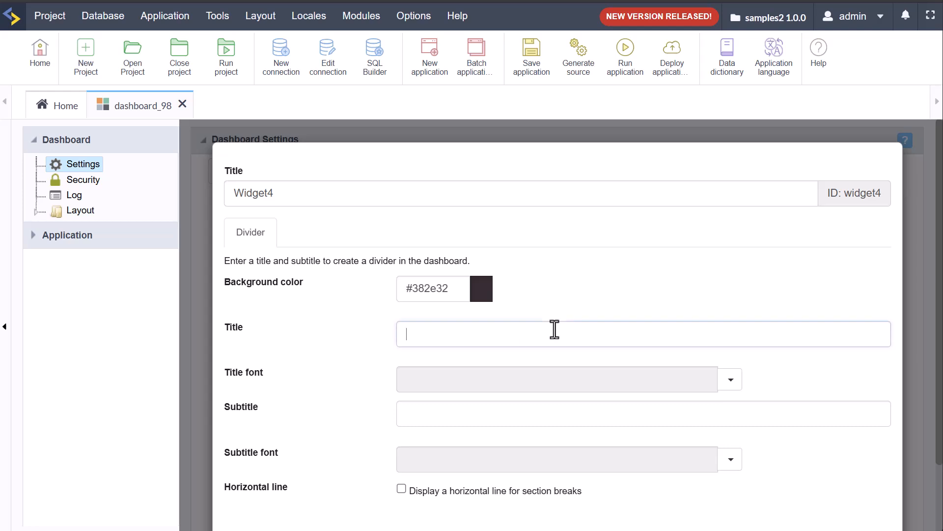
type("Sample Div")
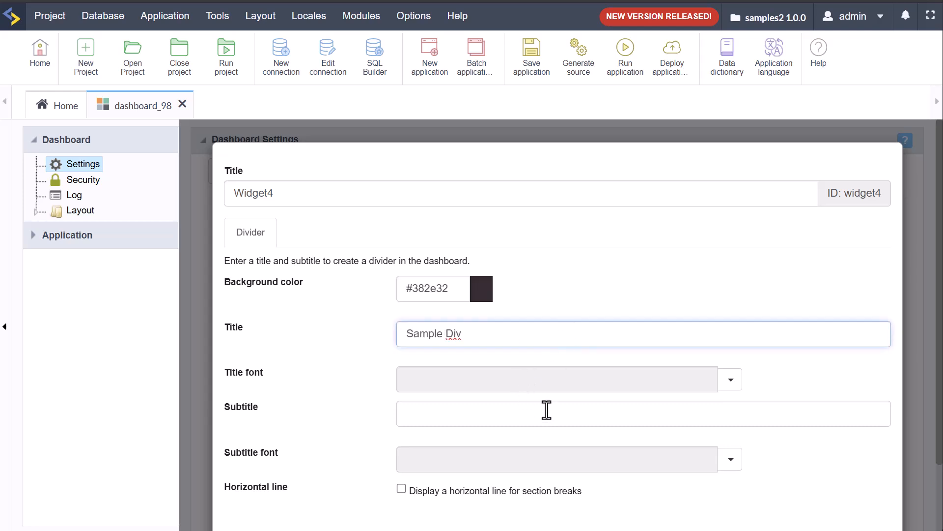
scroll(550, 412, "down", 2)
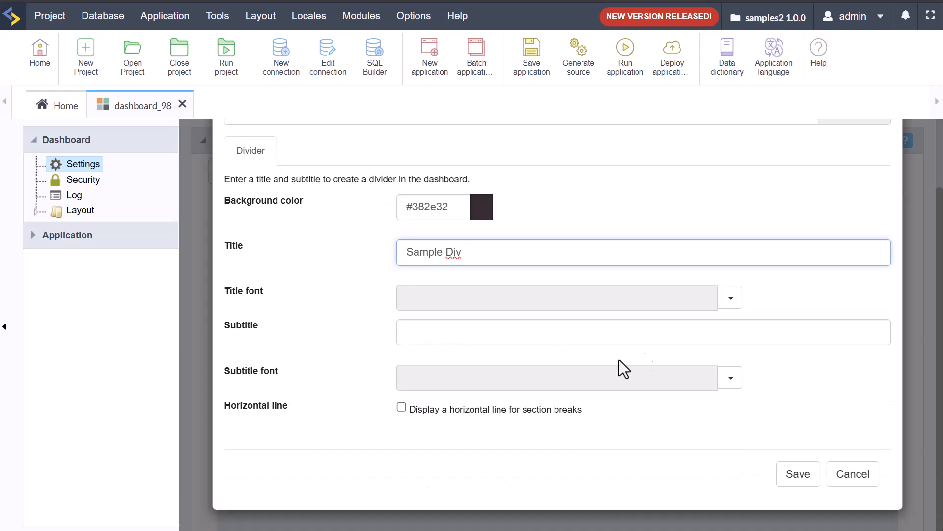
left_click(402, 407)
scroll(708, 452, "up", 2)
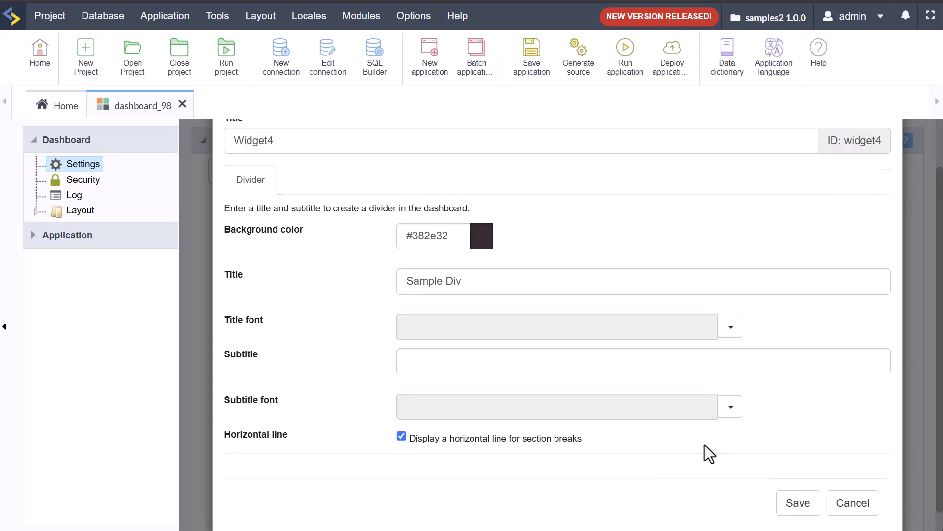
scroll(719, 329, "down", 2)
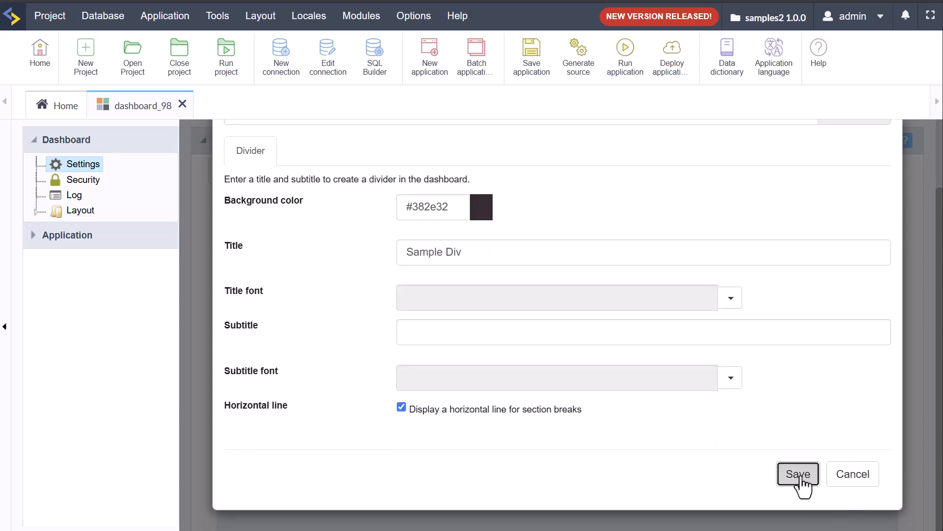
Step: Save the new divider and stretch Widget4 across the full dashboard row
left_click(800, 473)
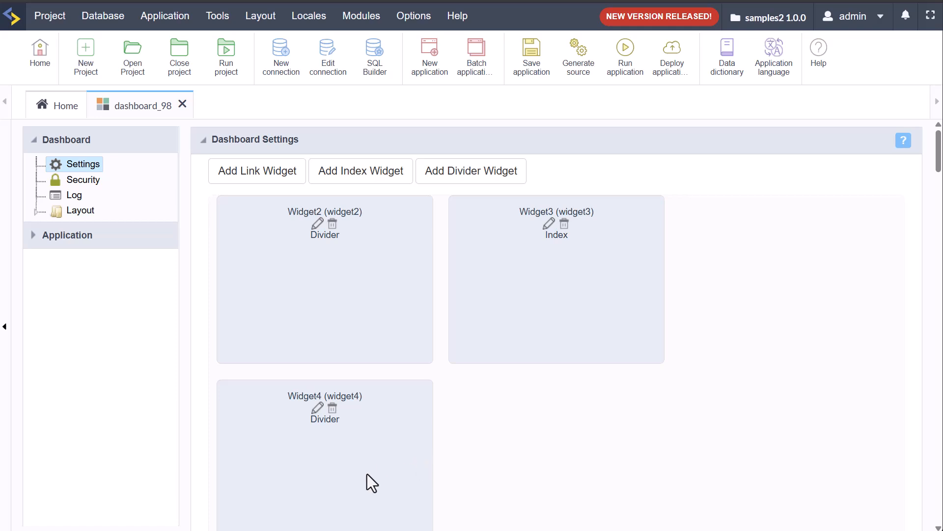
scroll(495, 434, "down", 3)
left_click_drag(424, 418, 893, 355)
right_click(893, 356)
left_click(841, 231)
Step: Delete the Widget3 index widget and the Widget2 divider widget
scroll(708, 374, "up", 3)
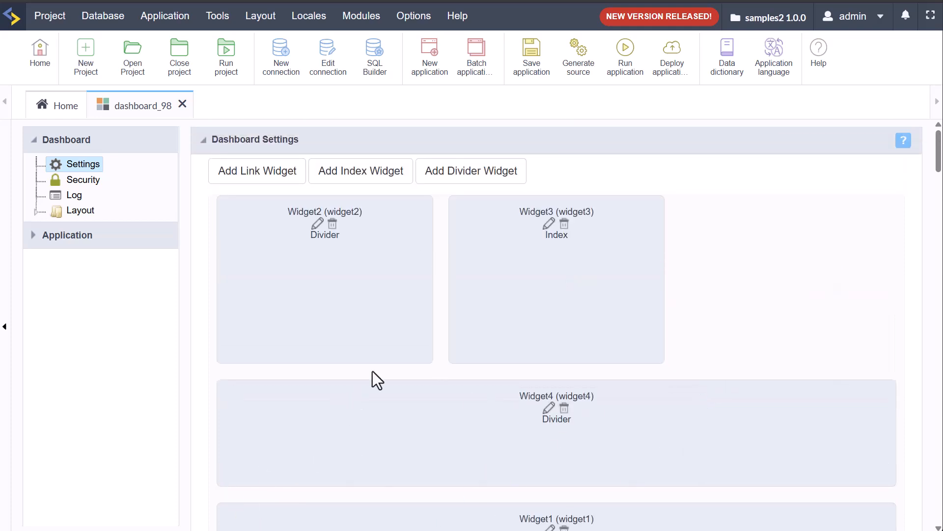
left_click(564, 224)
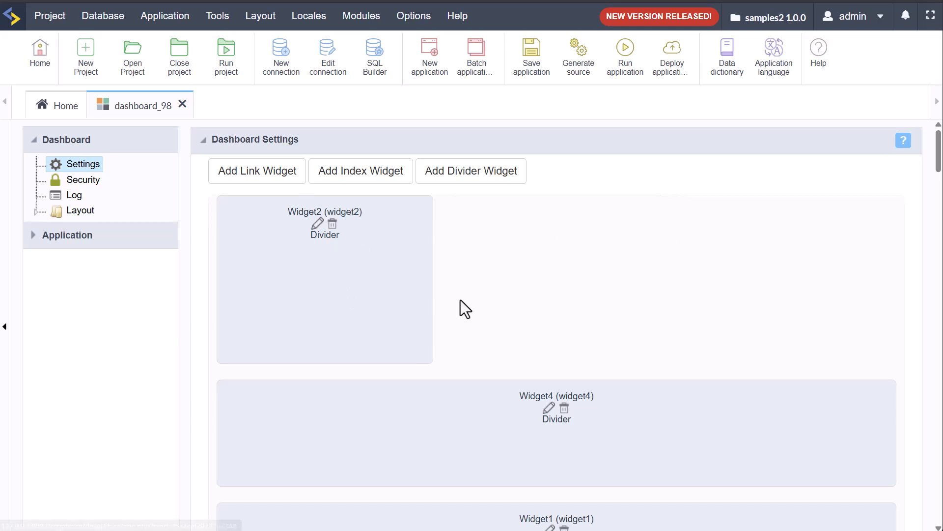
left_click(333, 224)
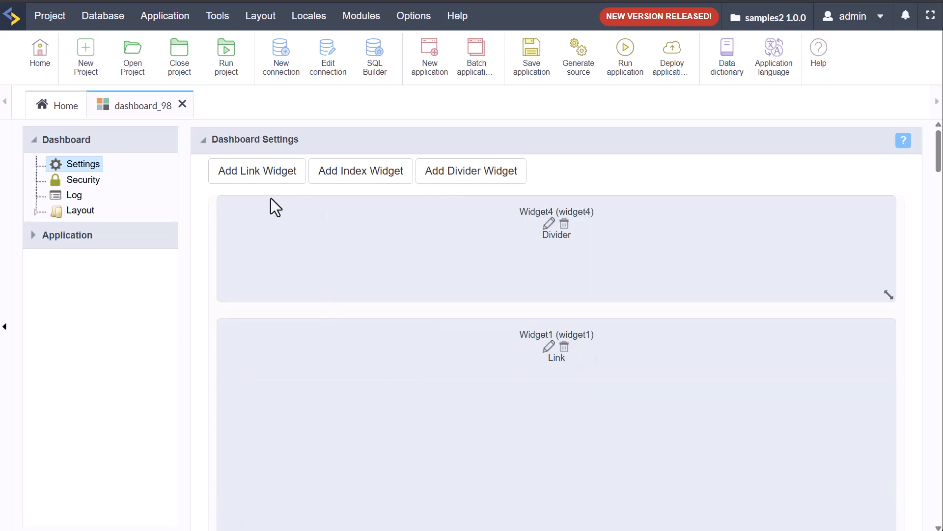
Step: Add an index widget displayed as a Simple card titled 'Sample'
left_click(352, 174)
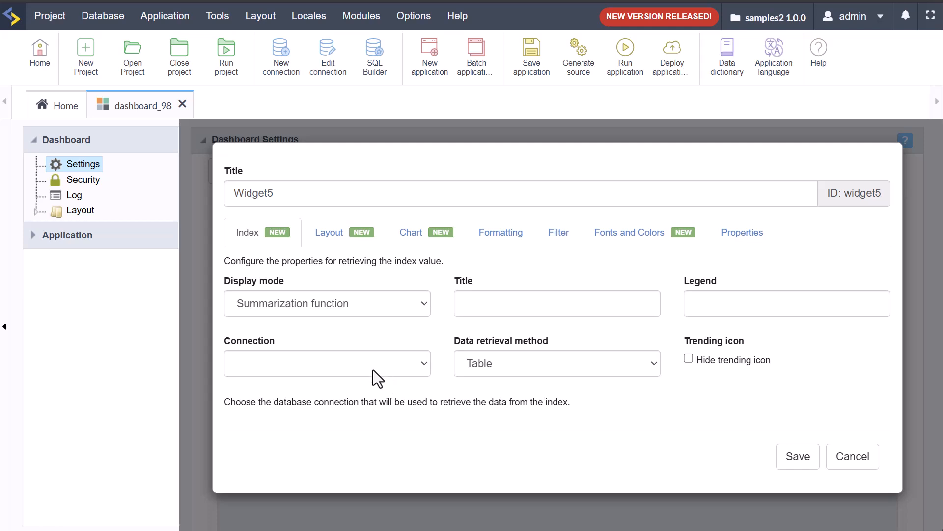
left_click(408, 302)
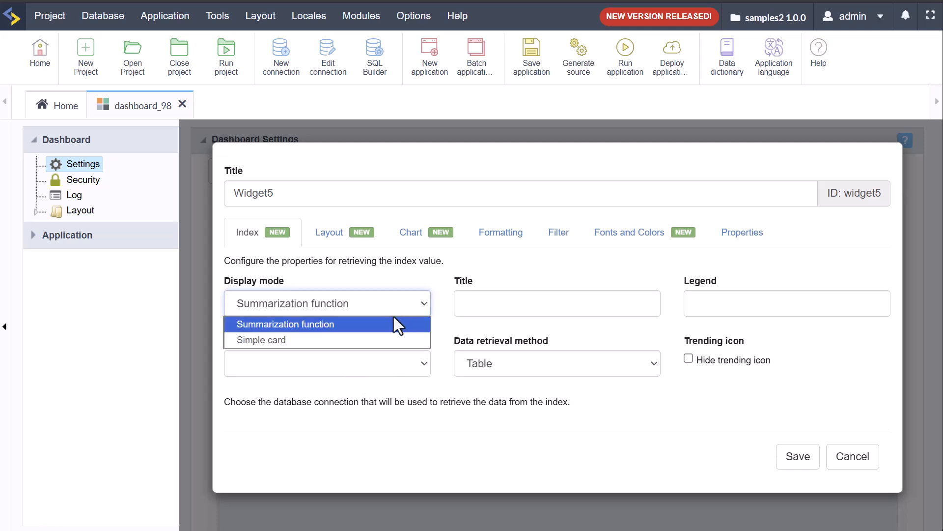
left_click(309, 340)
left_click(477, 302)
type("Sample")
Step: Try conn_example with the account table, then reset the connection to blank
left_click(405, 368)
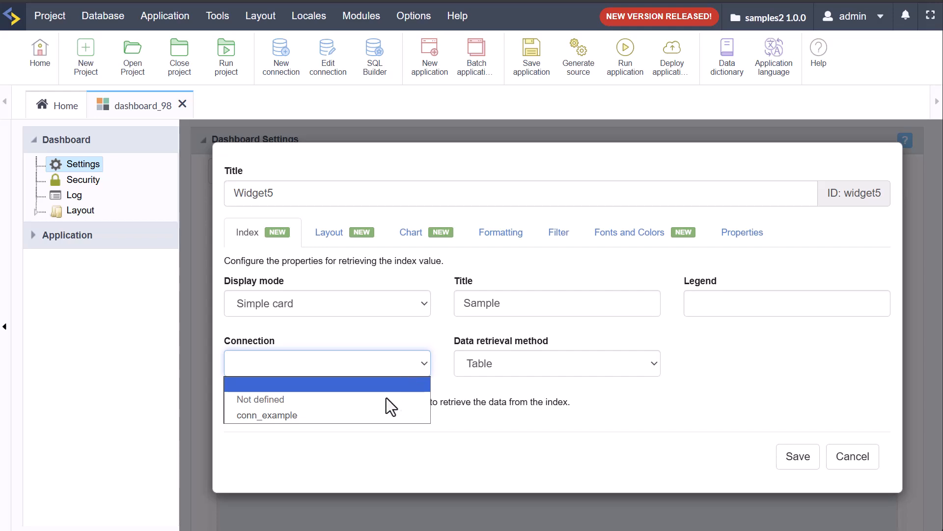
left_click(385, 415)
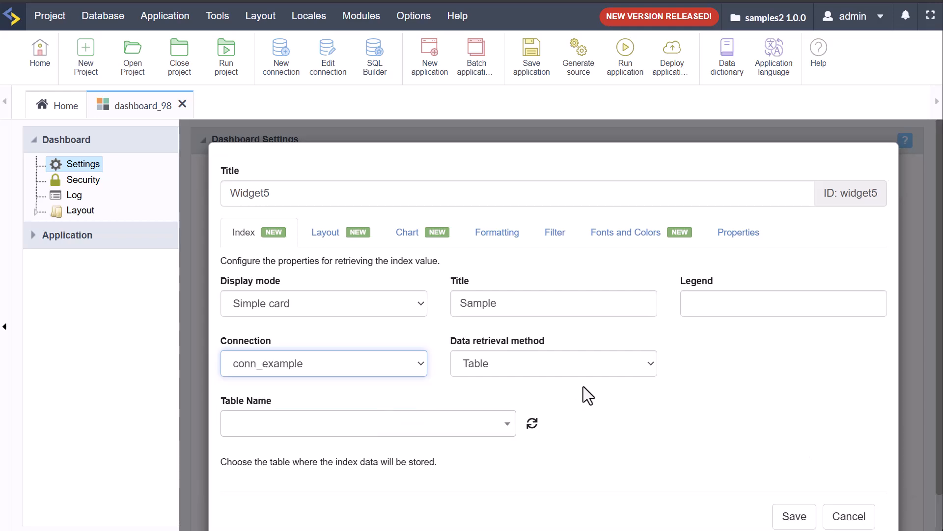
left_click(506, 427)
left_click(418, 326)
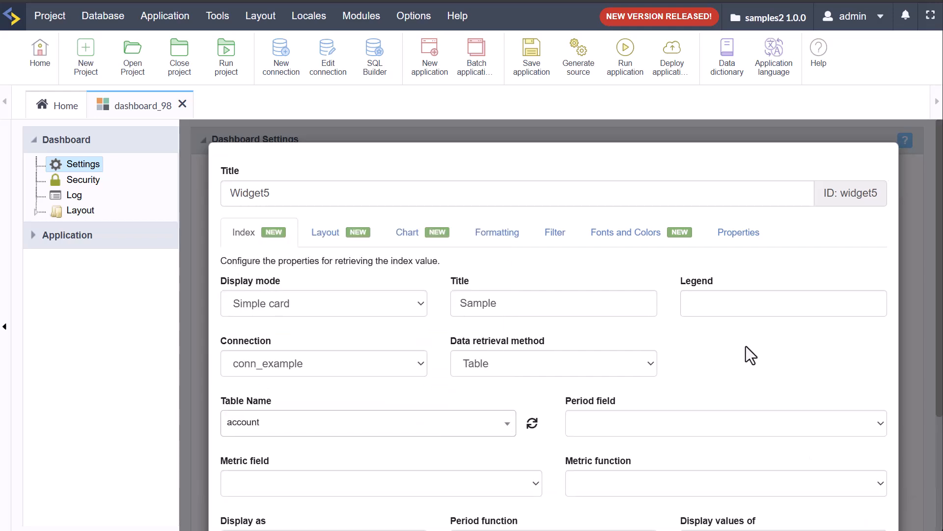
scroll(746, 355, "down", 3)
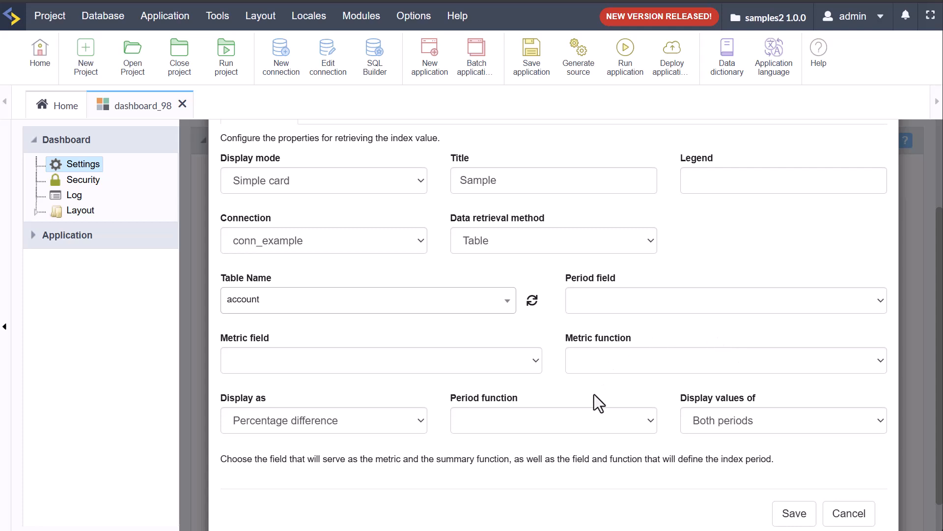
left_click(385, 243)
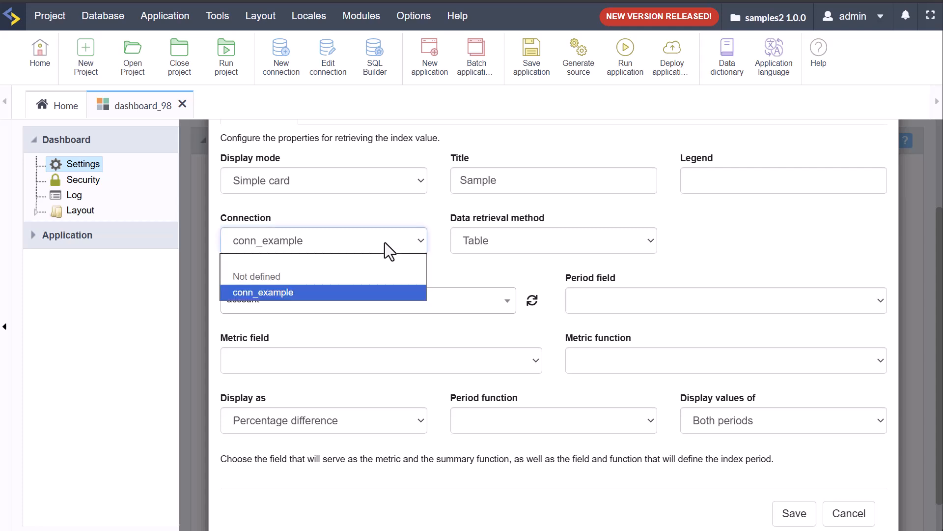
left_click(355, 264)
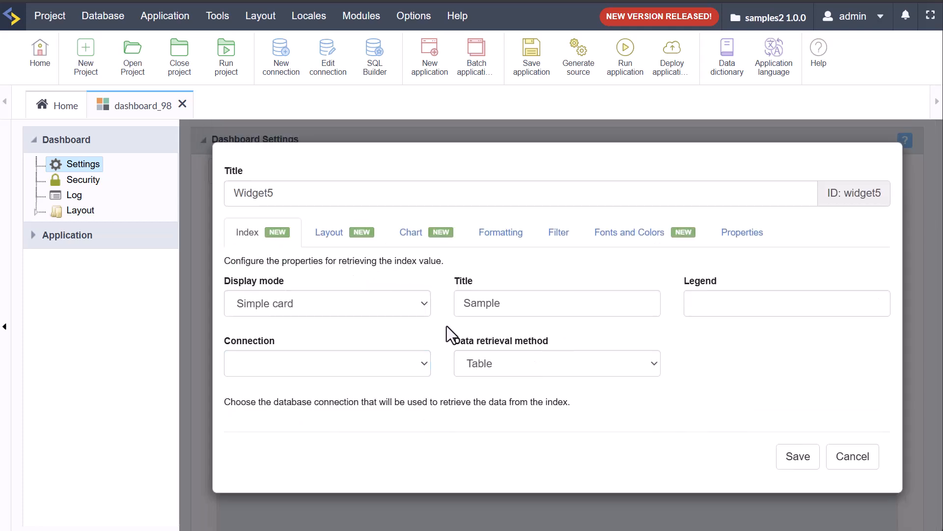
left_click(487, 367)
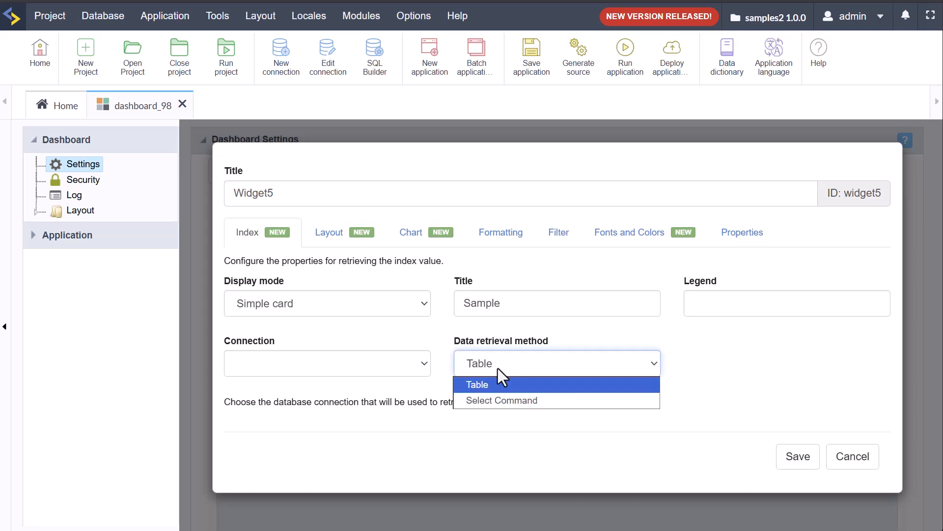
Step: Choose conn_example via Select Command retrieval, then switch the method back to Table
left_click(528, 406)
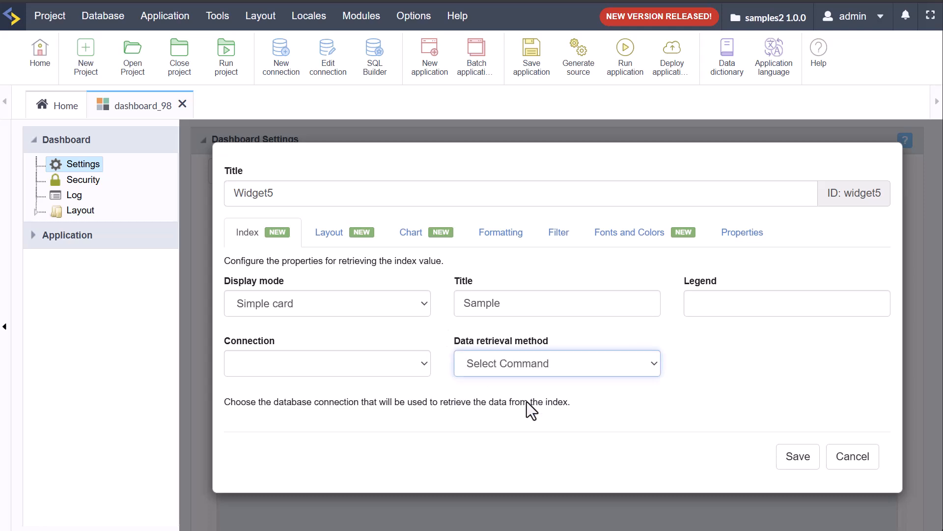
left_click(374, 362)
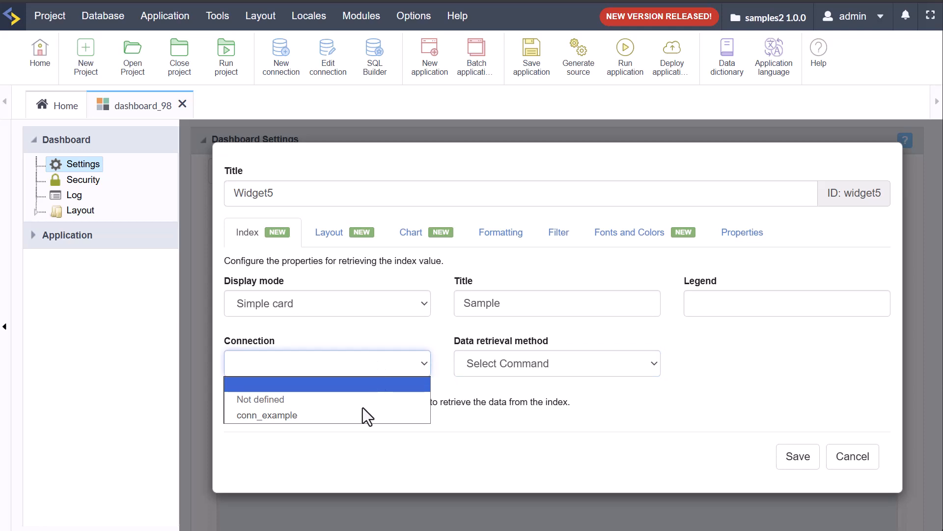
left_click(365, 411)
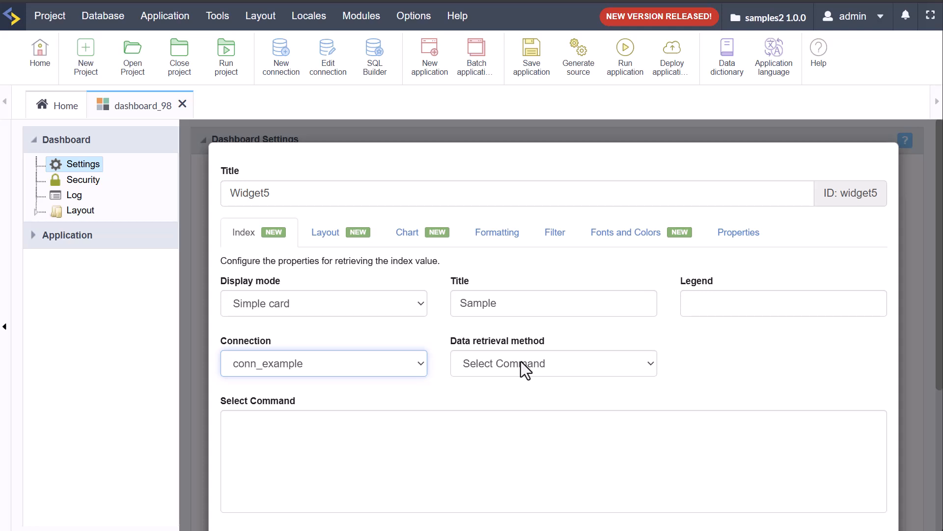
left_click(505, 439)
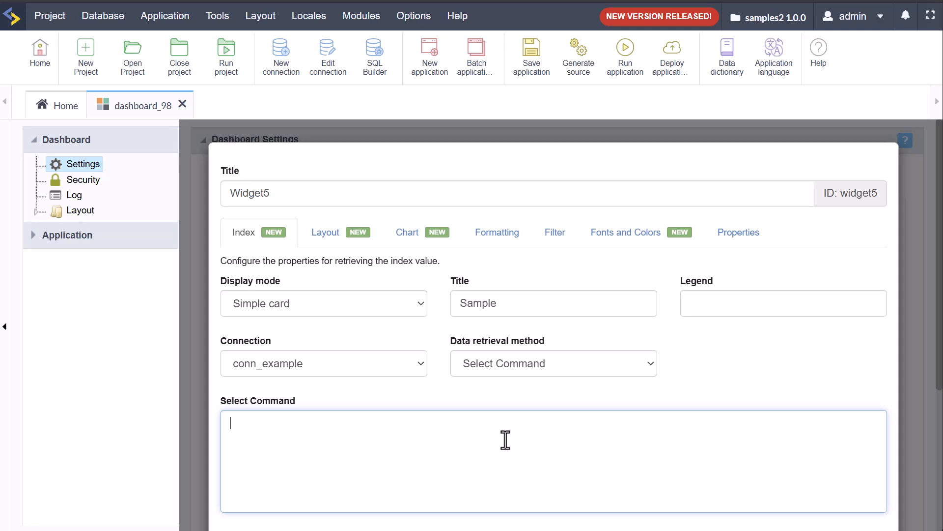
left_click(491, 364)
left_click(516, 386)
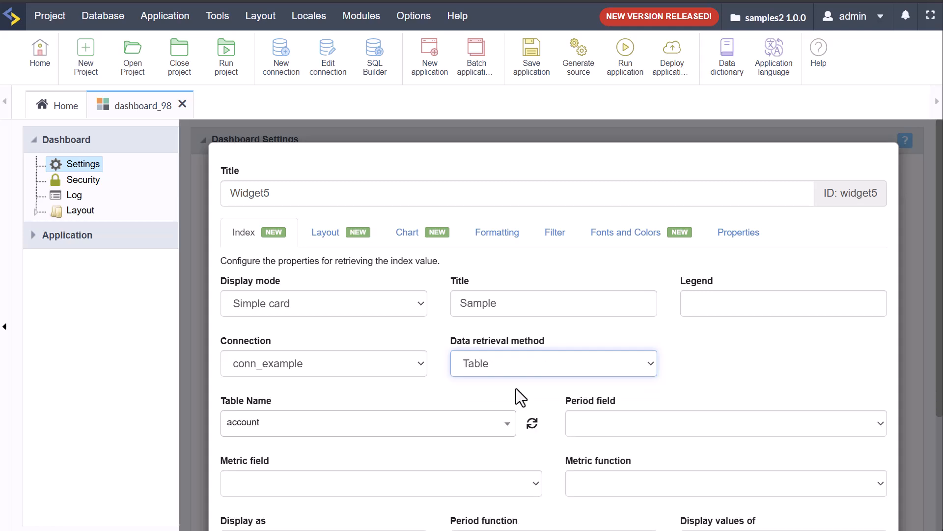
Step: Point Widget5 at the sales table with Date as the period field
scroll(465, 393, "down", 3)
left_click(422, 300)
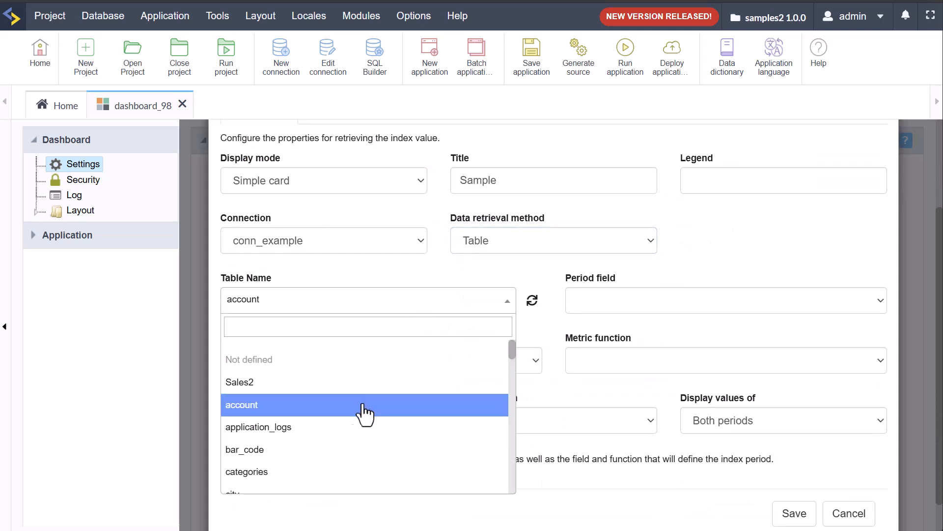
scroll(388, 415, "down", 2)
scroll(390, 417, "down", 4)
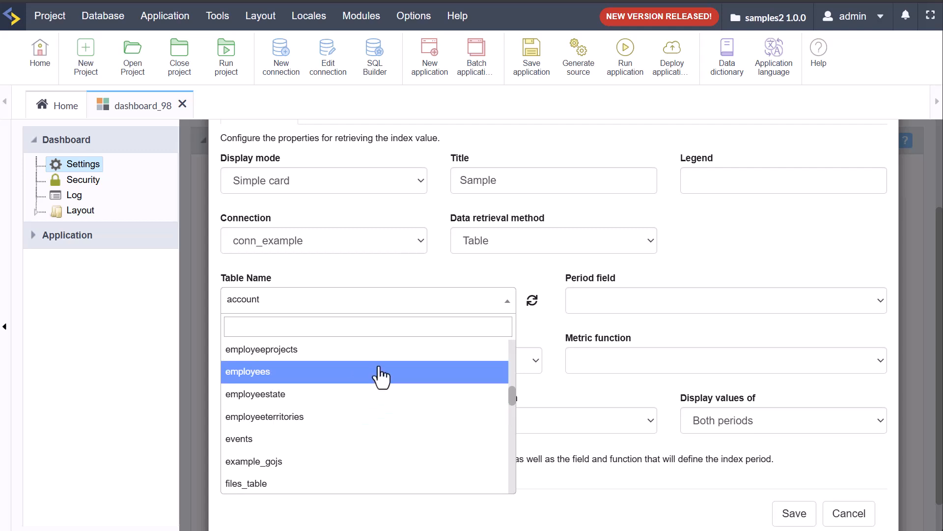
scroll(418, 415, "down", 3)
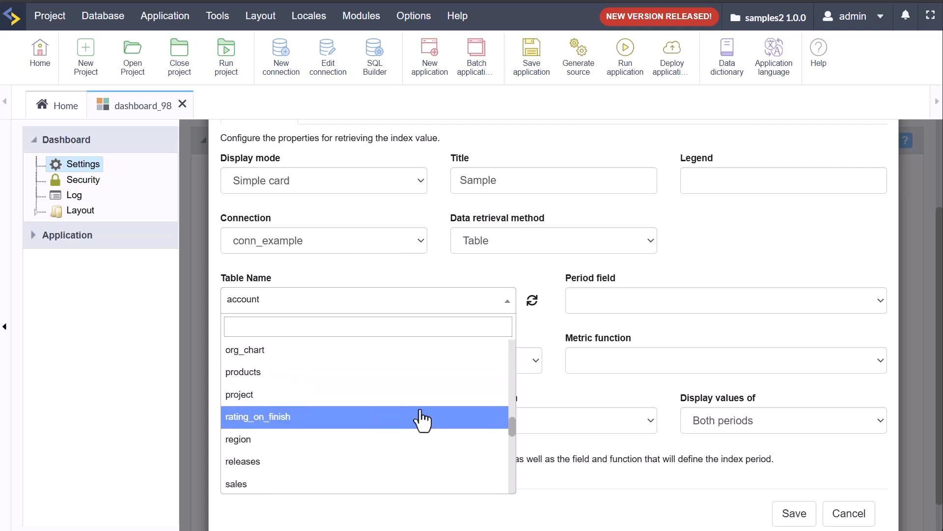
left_click(407, 378)
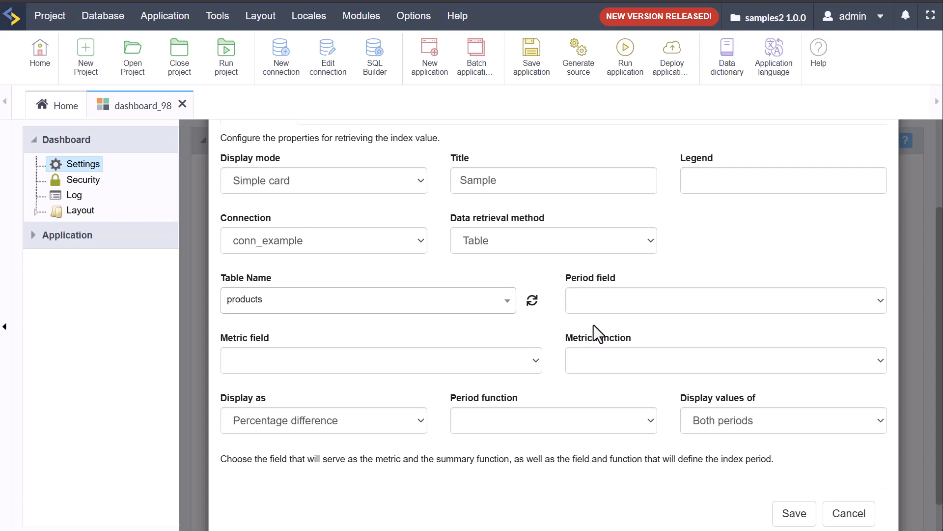
left_click(612, 302)
left_click(629, 320)
left_click(455, 305)
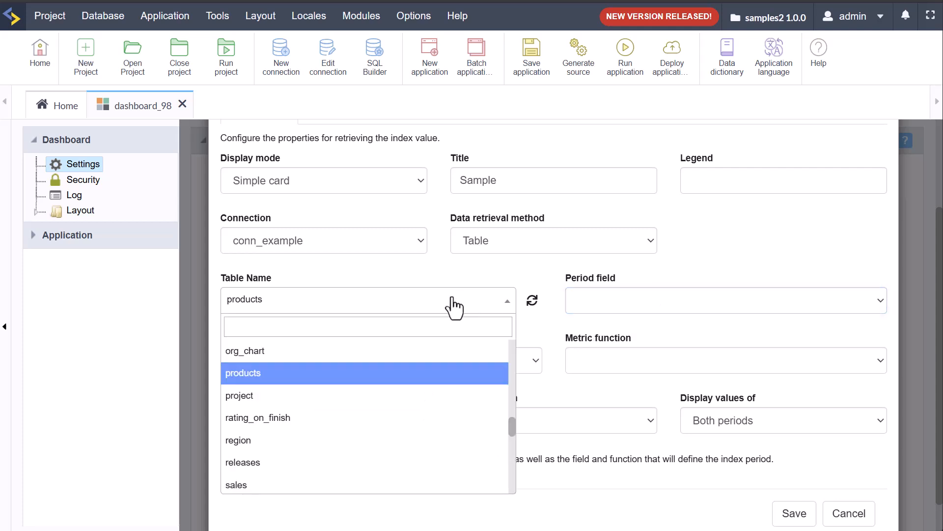
scroll(393, 381, "down", 3)
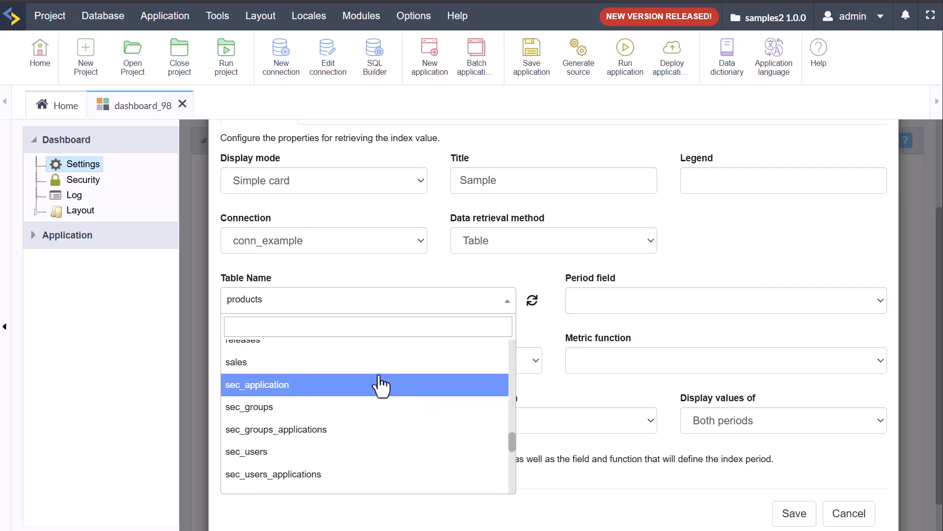
left_click(393, 363)
left_click(650, 297)
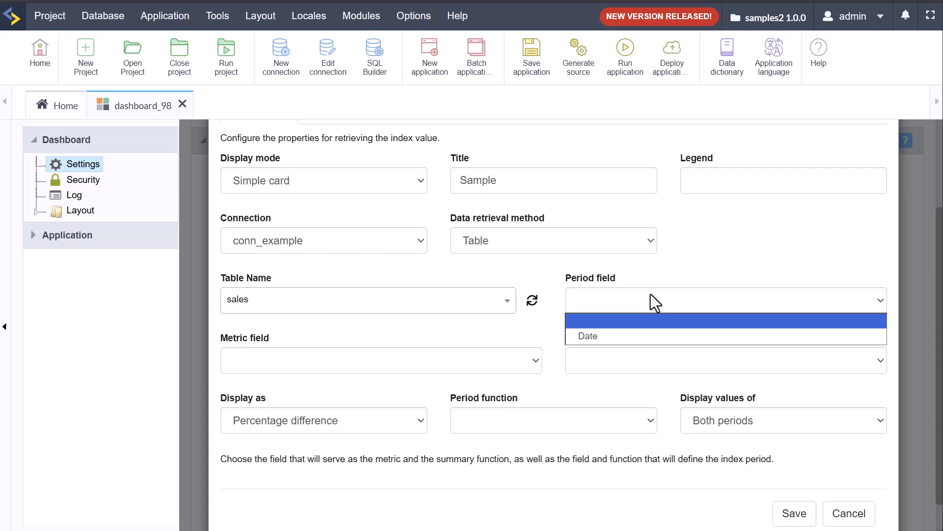
left_click(582, 336)
Step: Sum QtySold as the metric and display the index as a plain Value
left_click(427, 359)
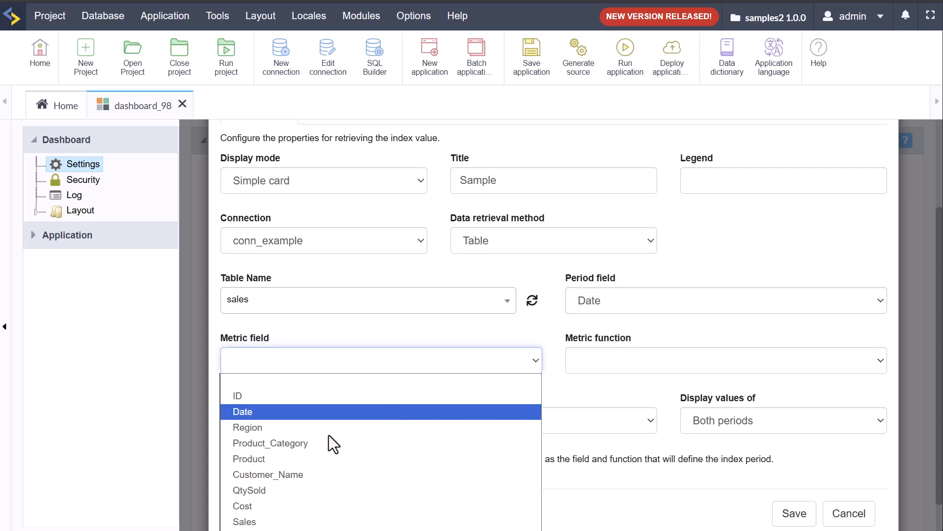
left_click(323, 490)
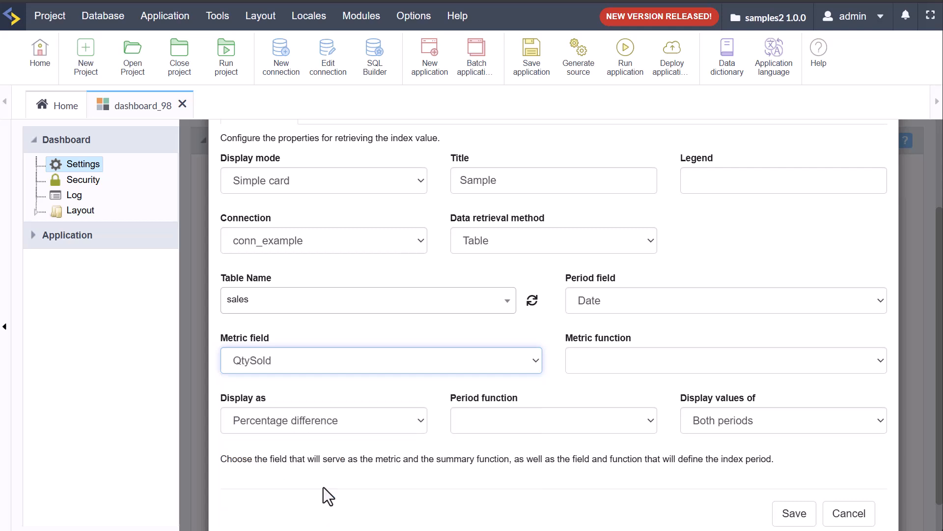
left_click(609, 360)
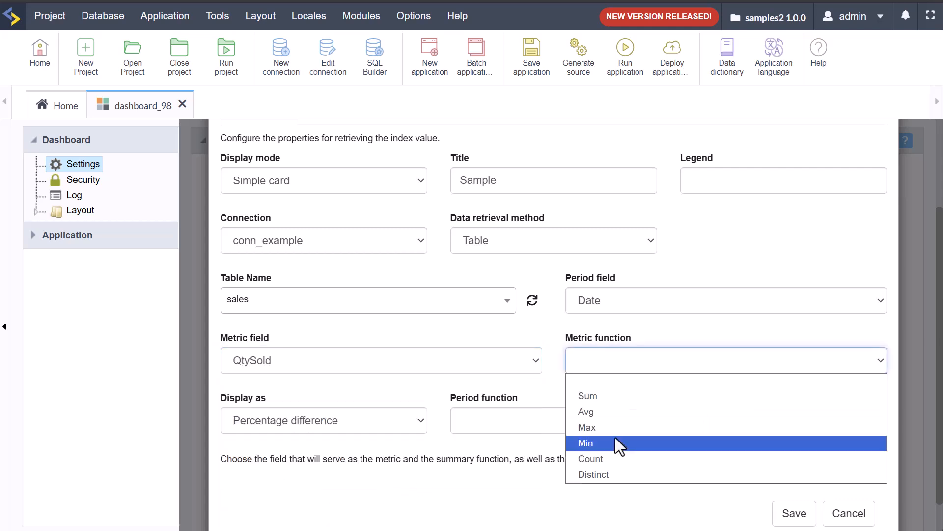
left_click(600, 397)
left_click(402, 420)
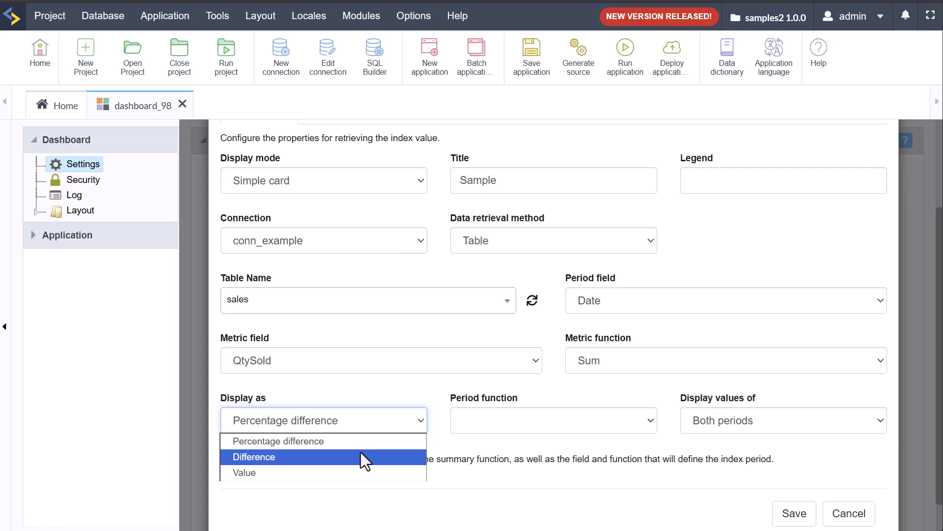
left_click(383, 474)
Step: Group periods by Year & Semester, display values of None, keeping Table retrieval
left_click(555, 427)
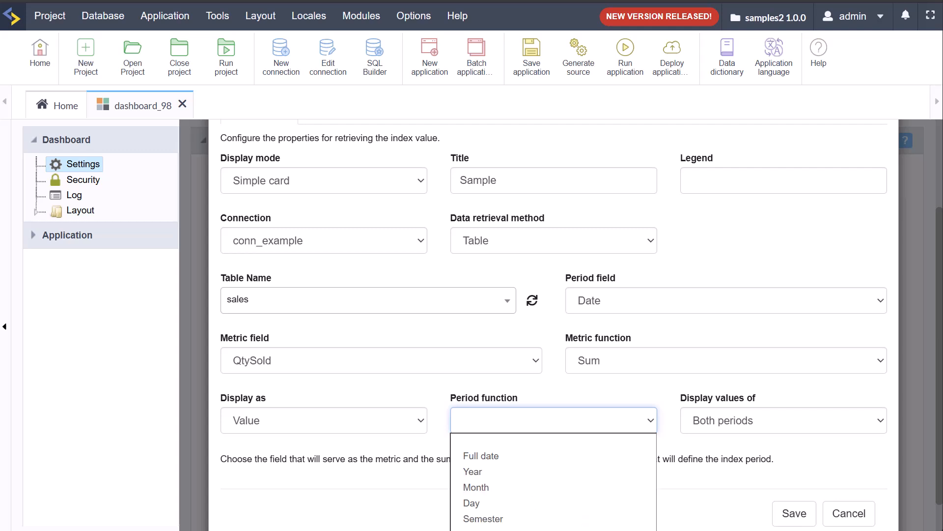
left_click(610, 530)
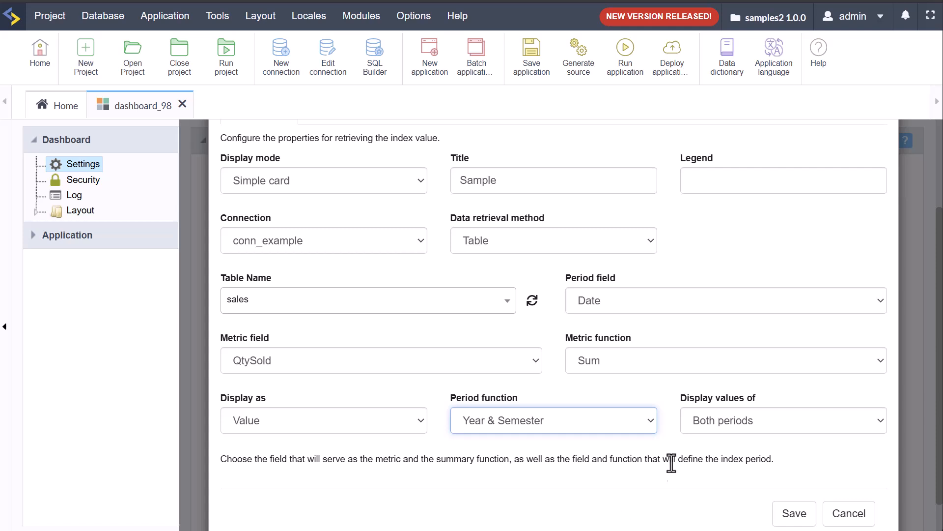
left_click(708, 426)
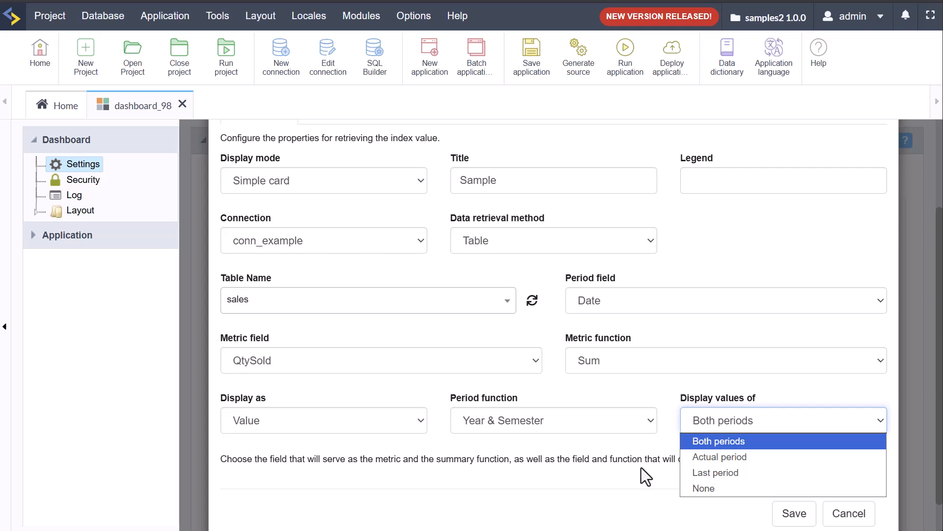
left_click(723, 489)
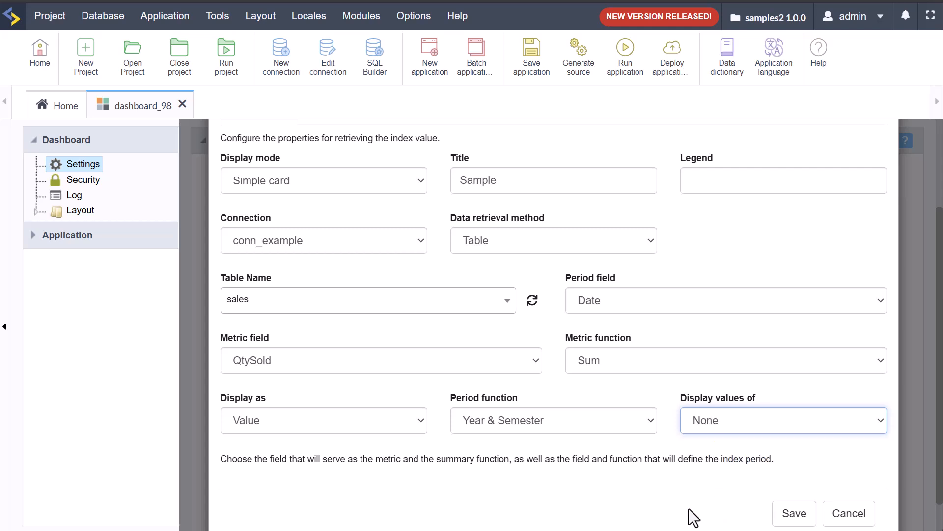
scroll(578, 489, "up", 3)
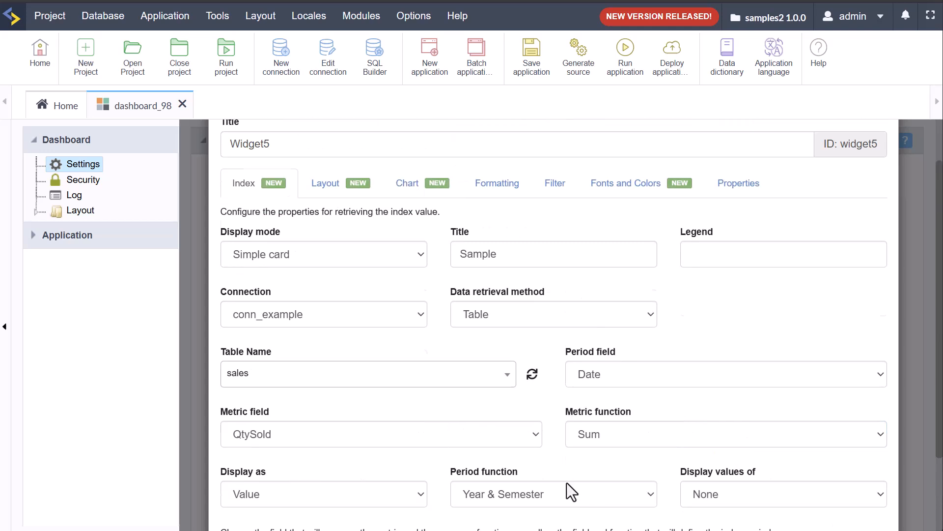
left_click(544, 362)
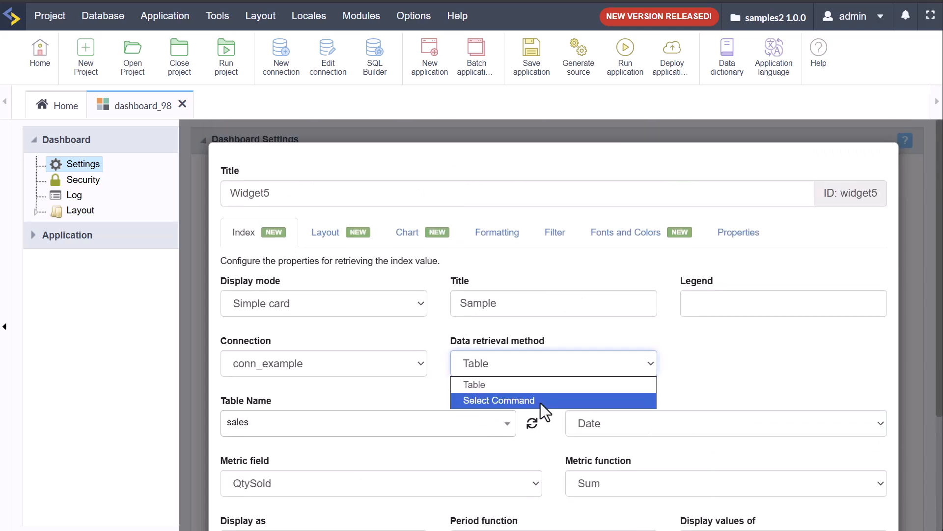
left_click(752, 362)
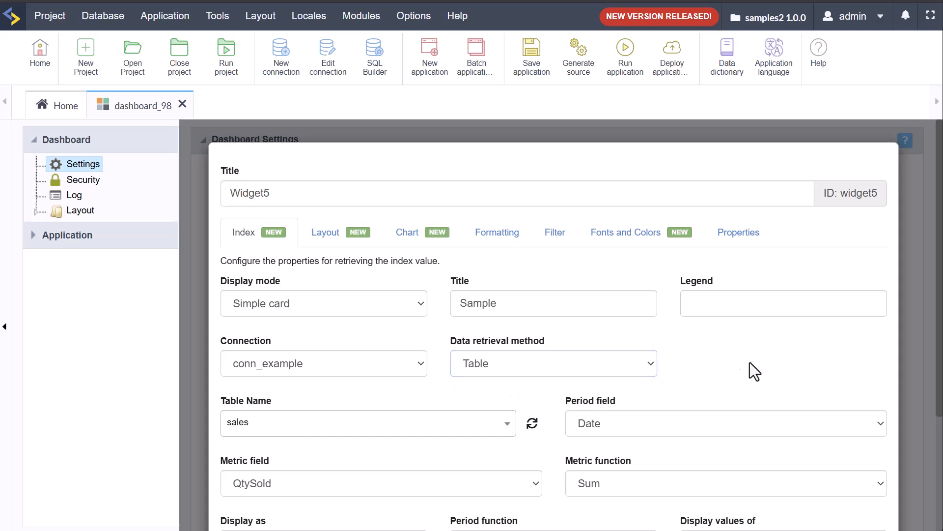
scroll(367, 392, "down", 4)
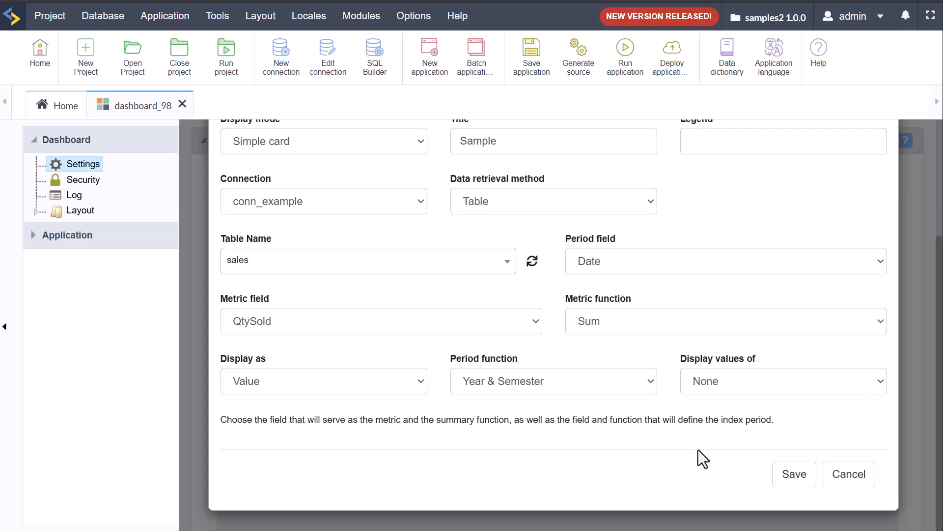
Step: Save Widget5, place it top-left above Widget4, and reopen its settings
left_click(786, 478)
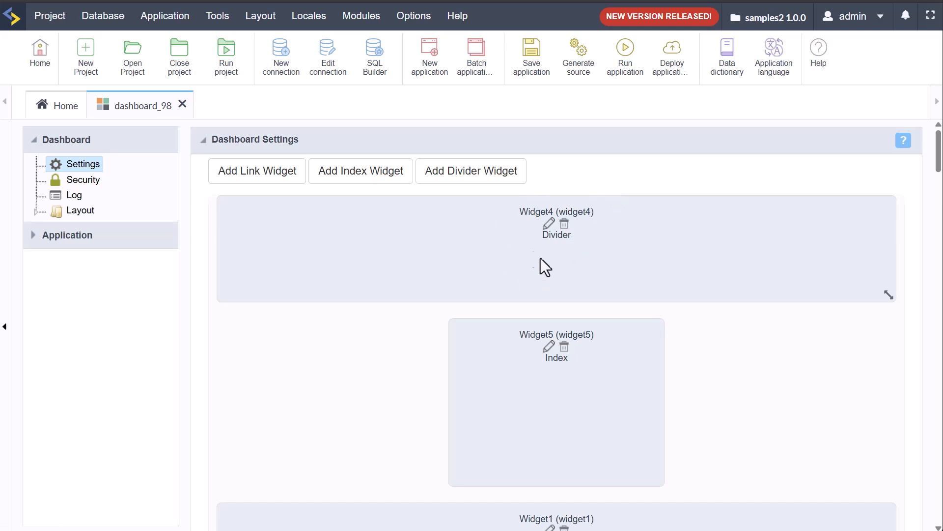
left_click_drag(512, 403, 273, 283)
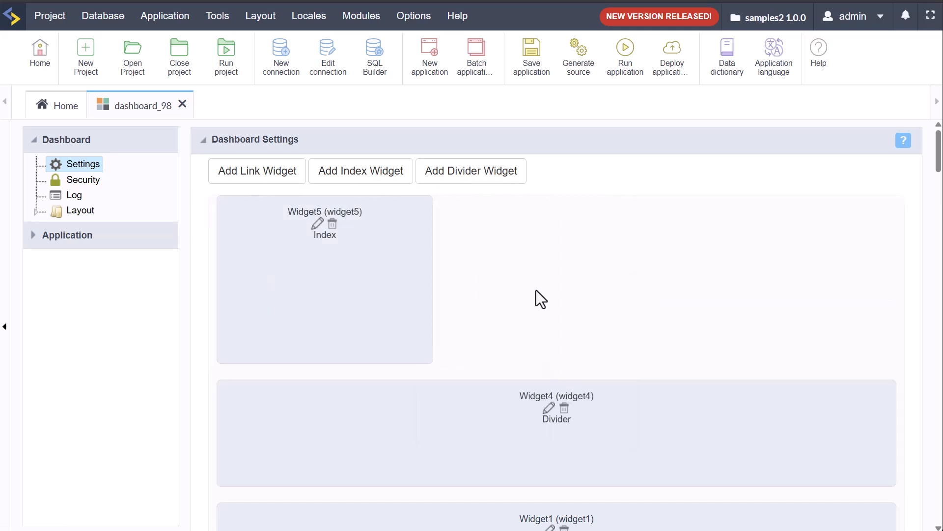
left_click(318, 225)
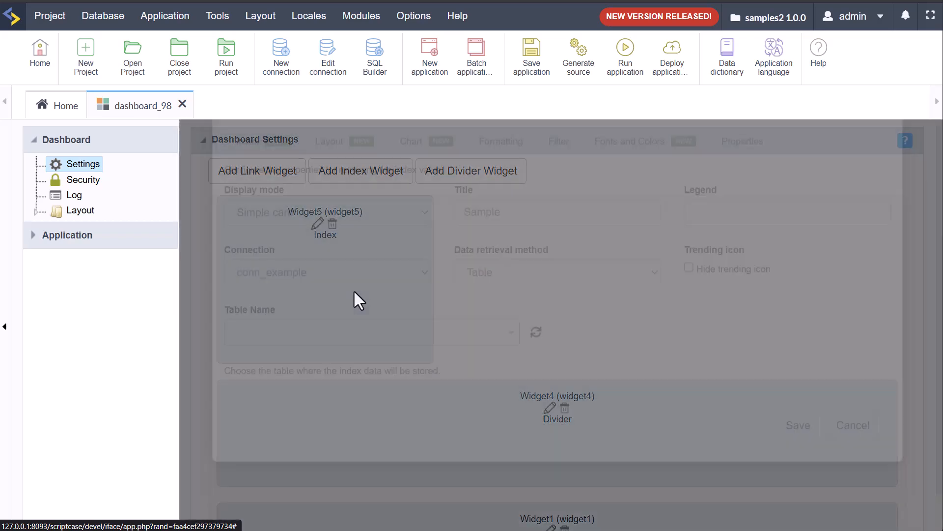
scroll(511, 403, "down", 3)
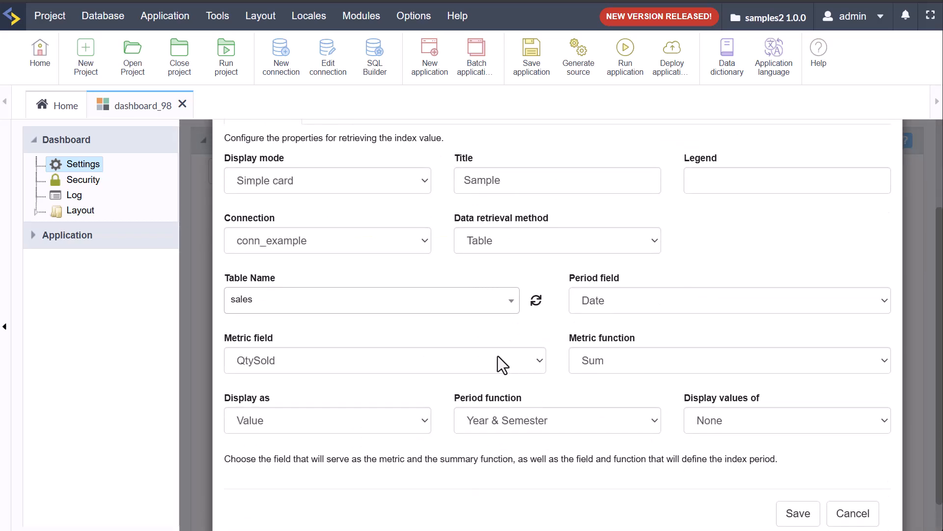
scroll(497, 364, "up", 3)
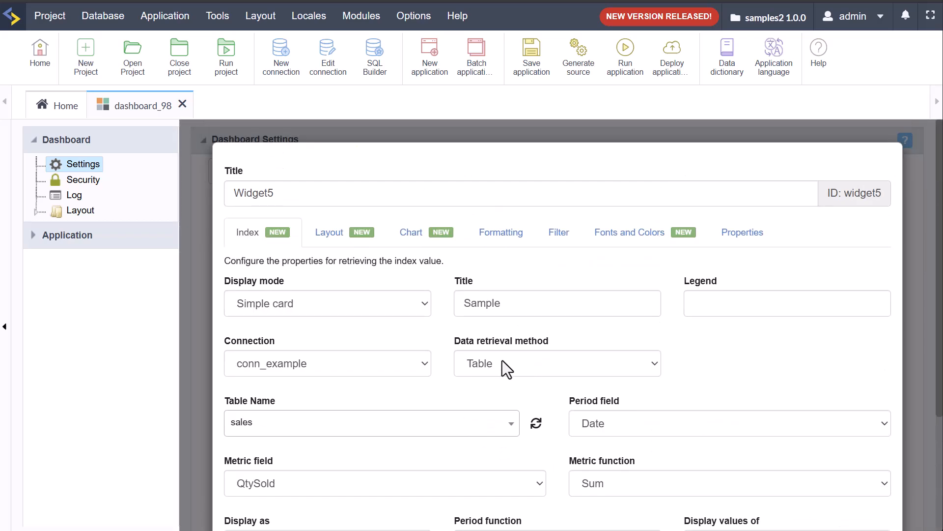
scroll(423, 414, "down", 3)
scroll(429, 409, "up", 3)
Step: Set Widget5's layout icon type to Font Awesome
left_click(327, 240)
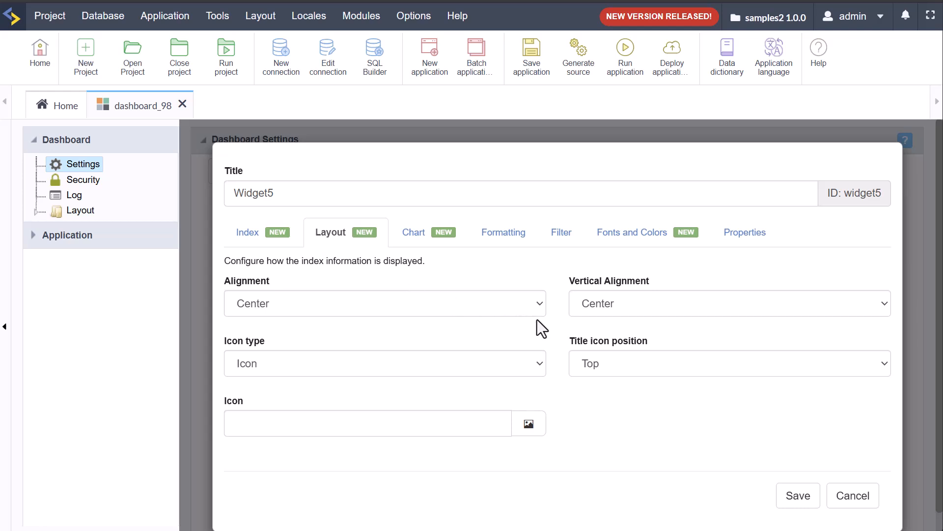
left_click(527, 426)
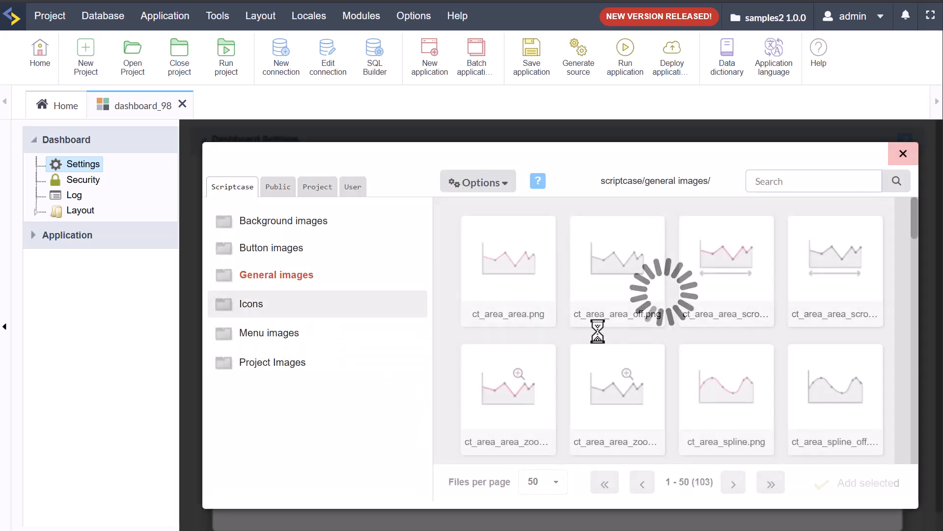
left_click(904, 154)
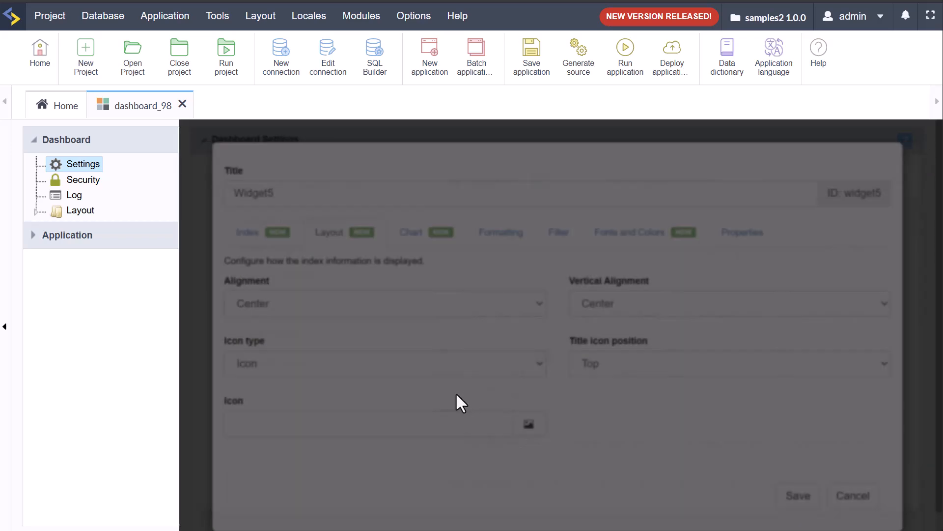
left_click(300, 366)
left_click(268, 399)
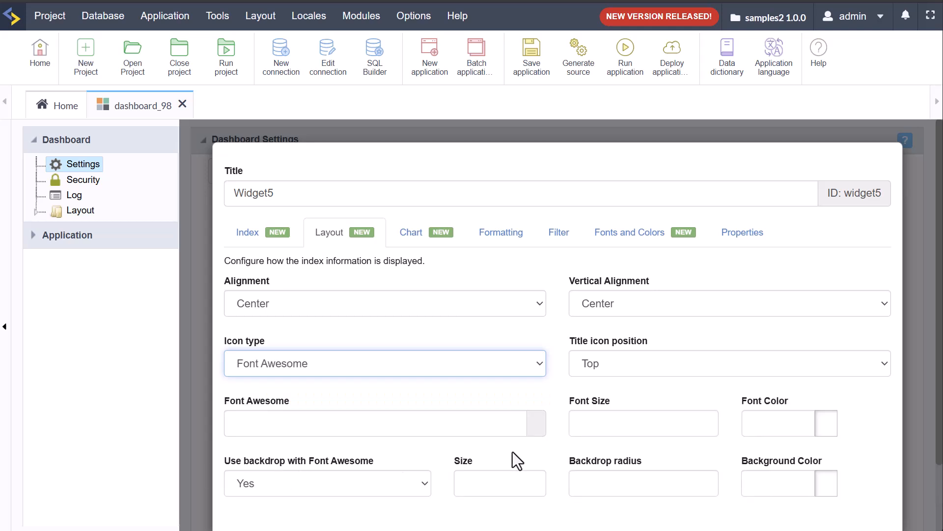
Step: Pick the far fa-address-book icon after filtering the icons by 'user'
left_click(519, 423)
scroll(524, 408, "down", 3)
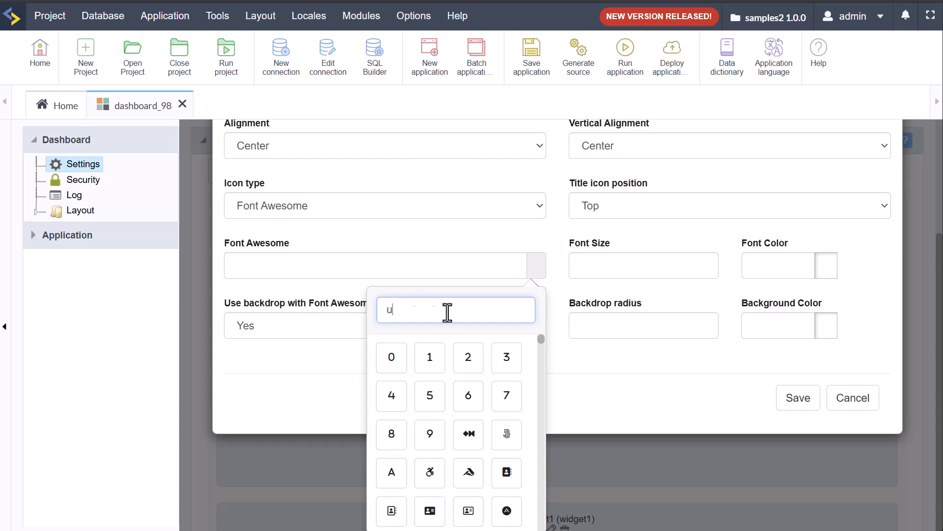
type("user")
left_click(432, 364)
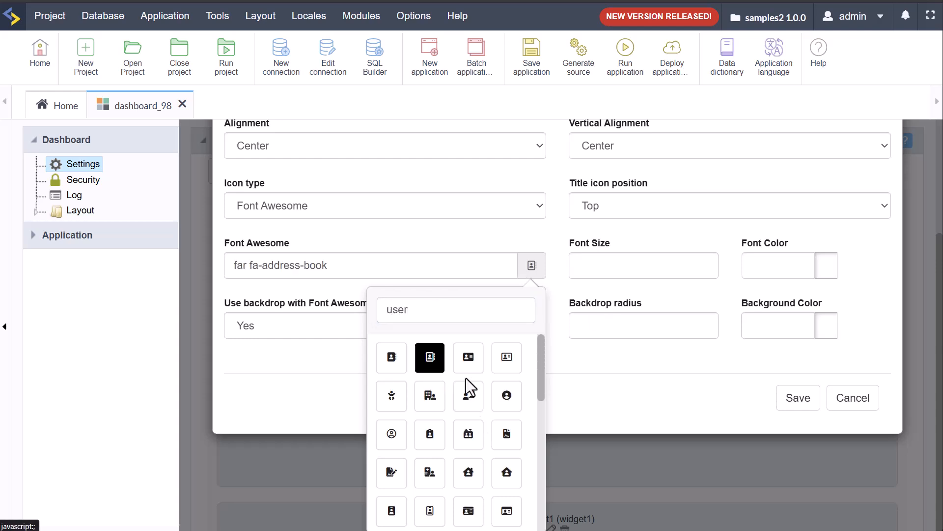
left_click(613, 368)
left_click(687, 341)
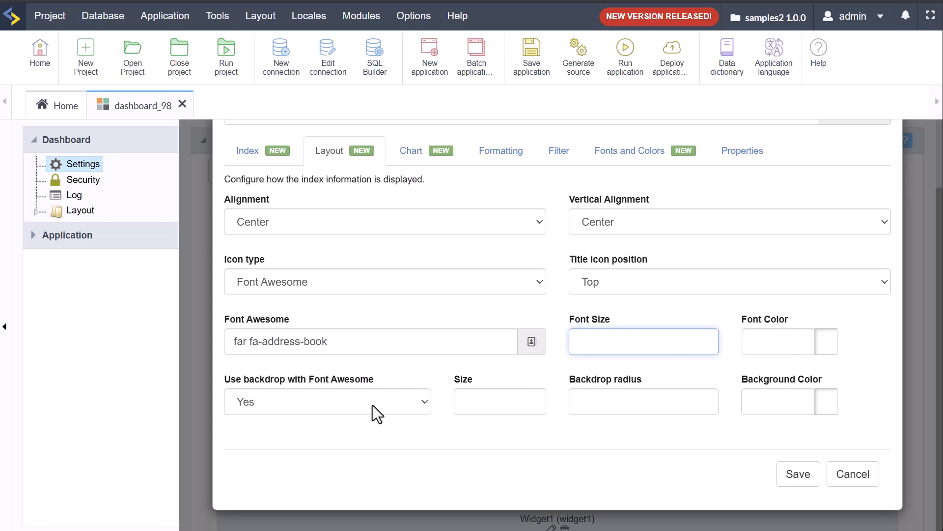
left_click(515, 402)
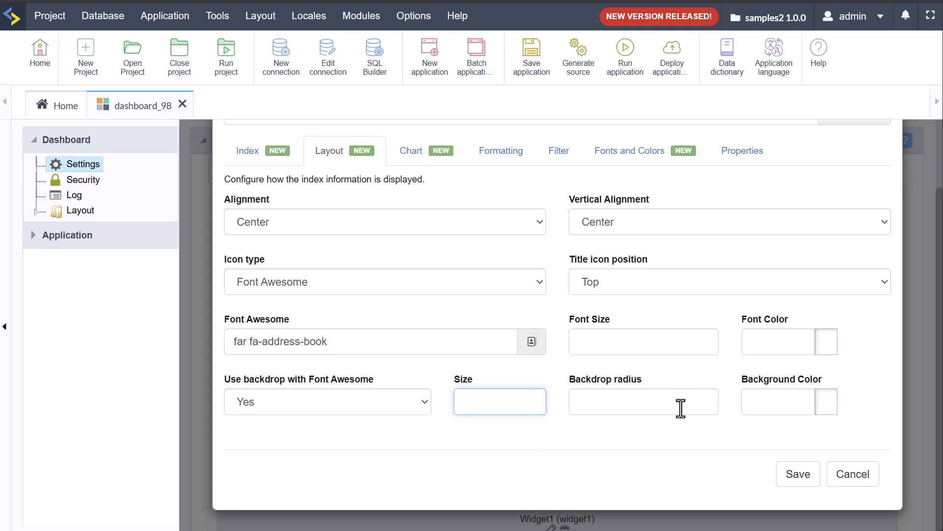
scroll(645, 391, "up", 1)
scroll(645, 392, "up", 2)
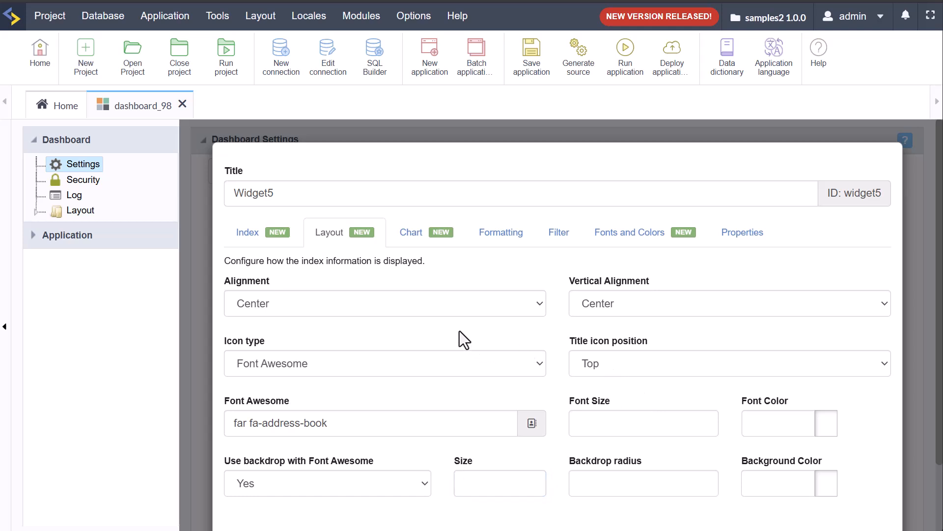
Step: Set Widget5's index card chart type to Line
left_click(412, 240)
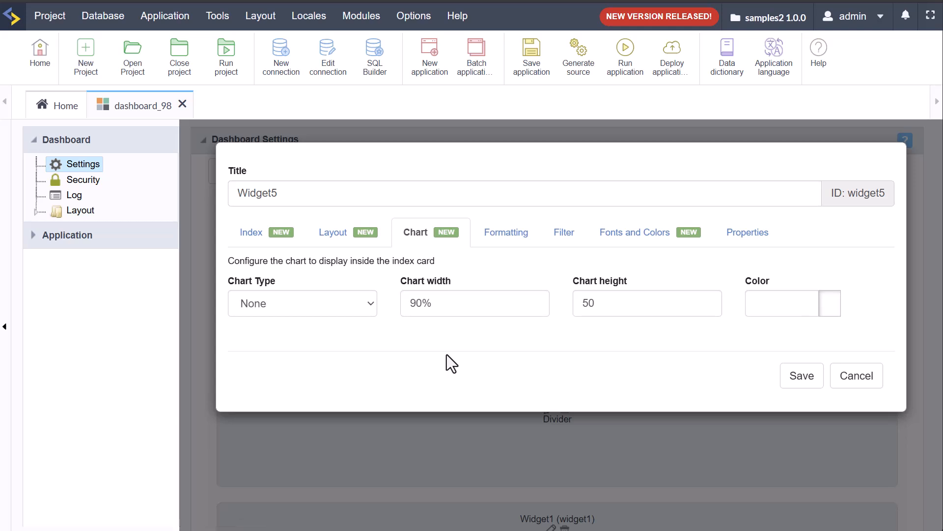
left_click(305, 303)
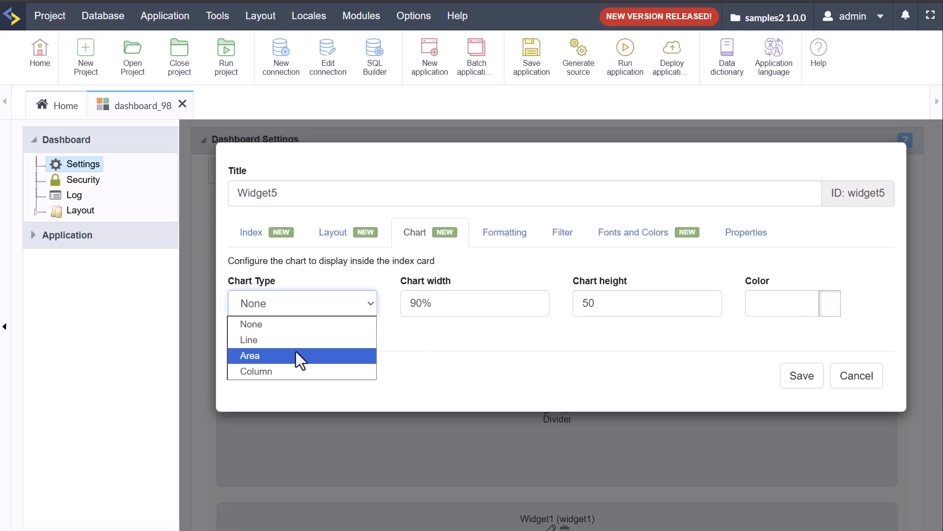
left_click(281, 340)
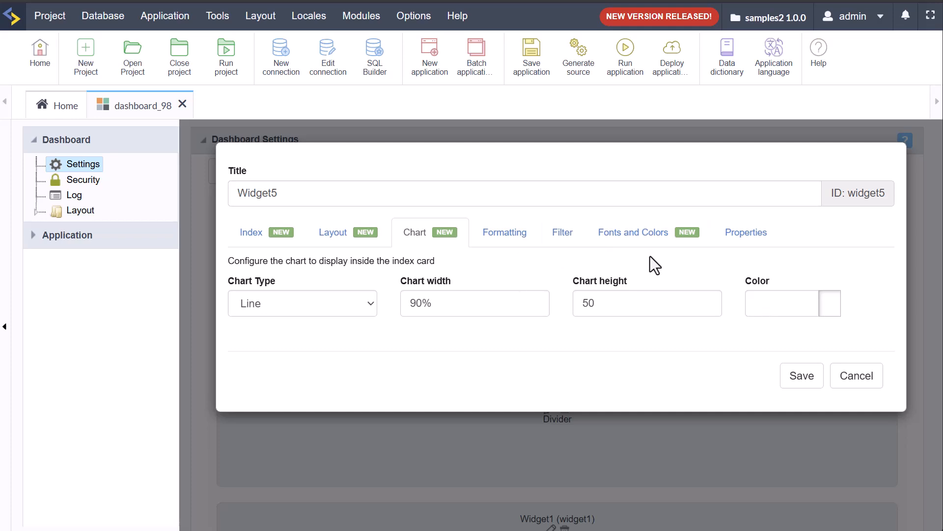
Step: Review the fonts and colour options without changing the background colour, then close the widget settings
left_click(650, 238)
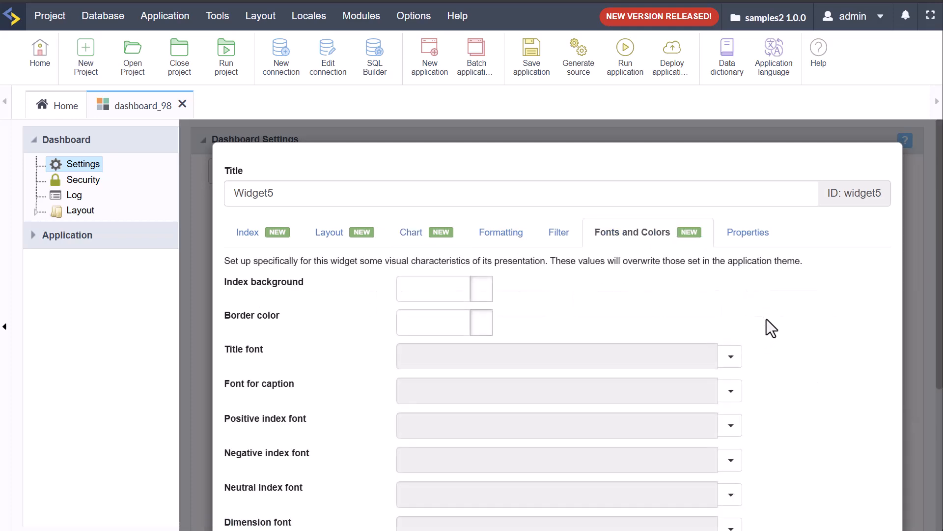
scroll(767, 320, "down", 5)
scroll(789, 320, "up", 3)
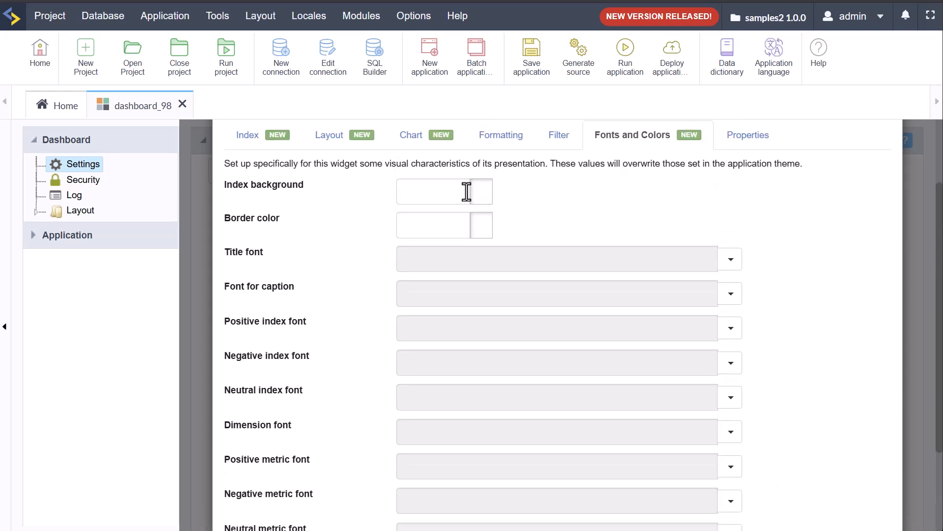
left_click(483, 200)
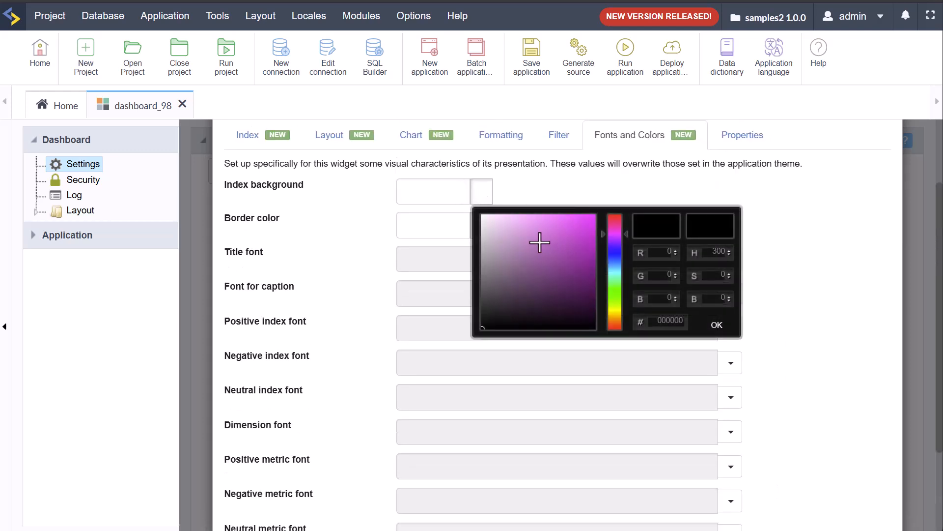
left_click(569, 187)
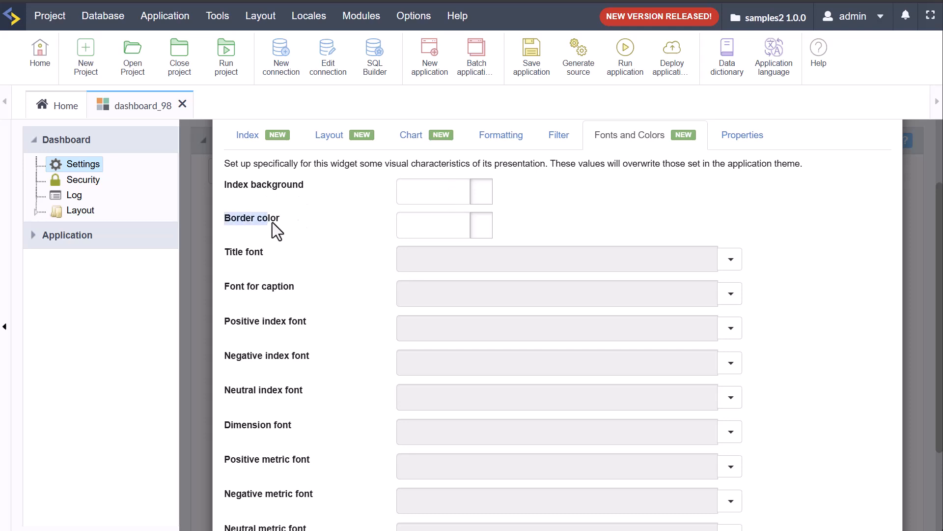
left_click_drag(228, 191, 236, 189)
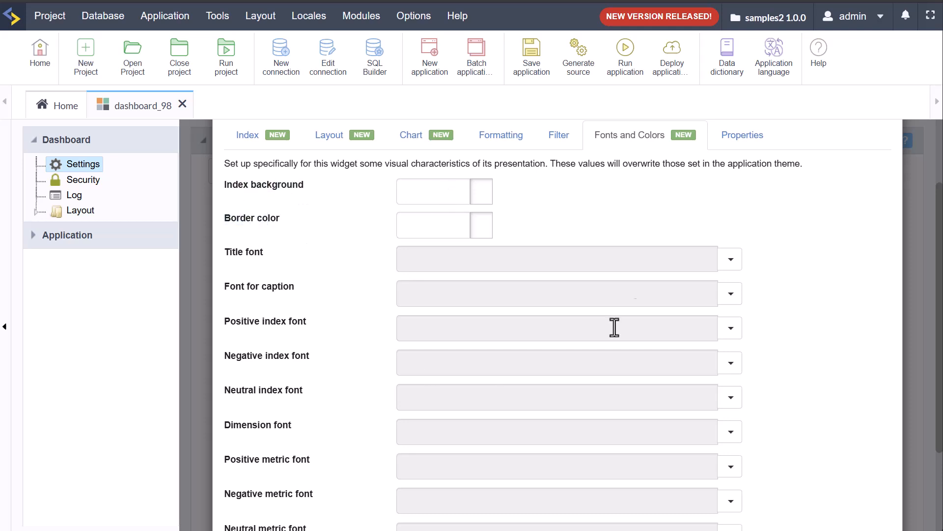
scroll(484, 378, "down", 3)
scroll(555, 327, "up", 5)
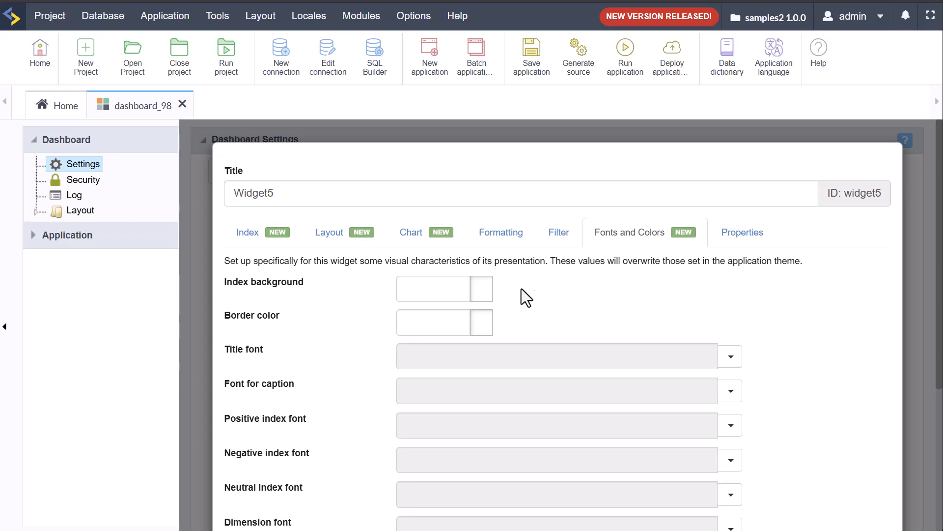
scroll(787, 442, "down", 5)
left_click(846, 481)
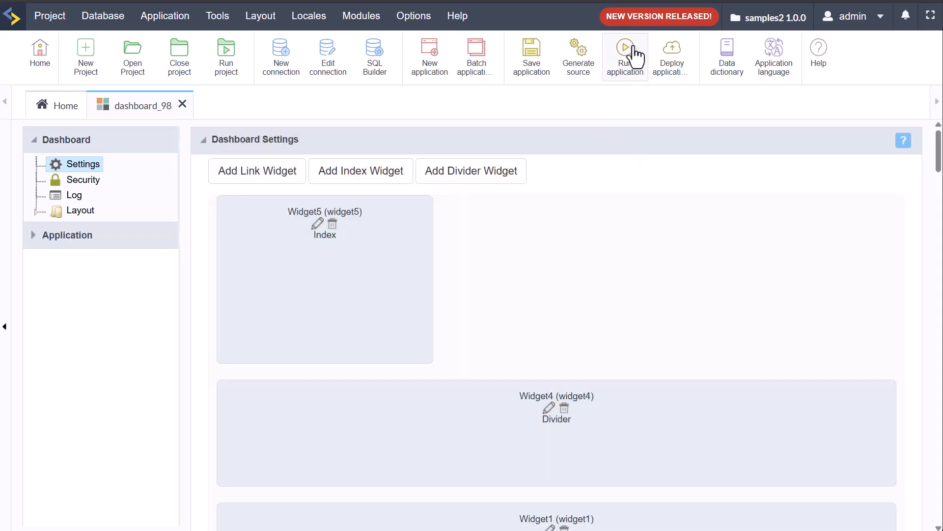
Step: Run the dashboard and inspect the Sample card title and its 188.00 index value
left_click(634, 55)
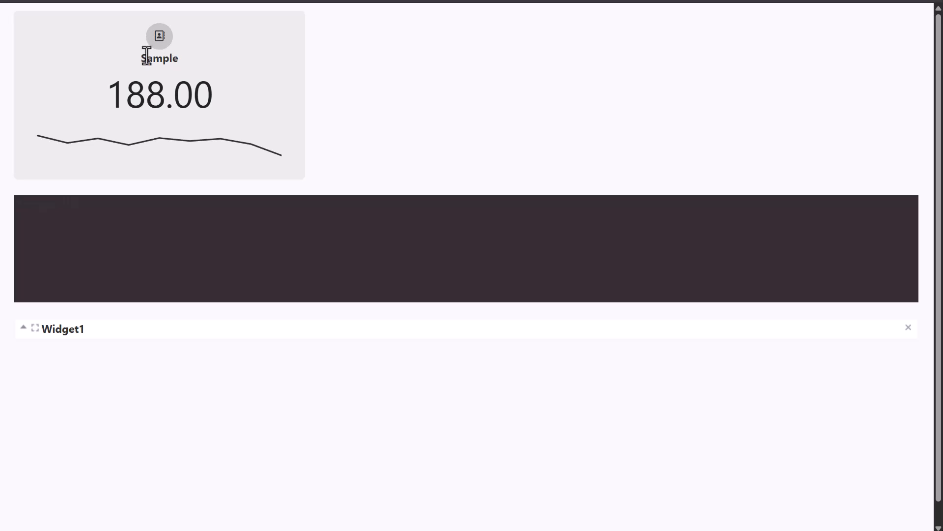
left_click_drag(139, 59, 217, 95)
left_click(491, 112)
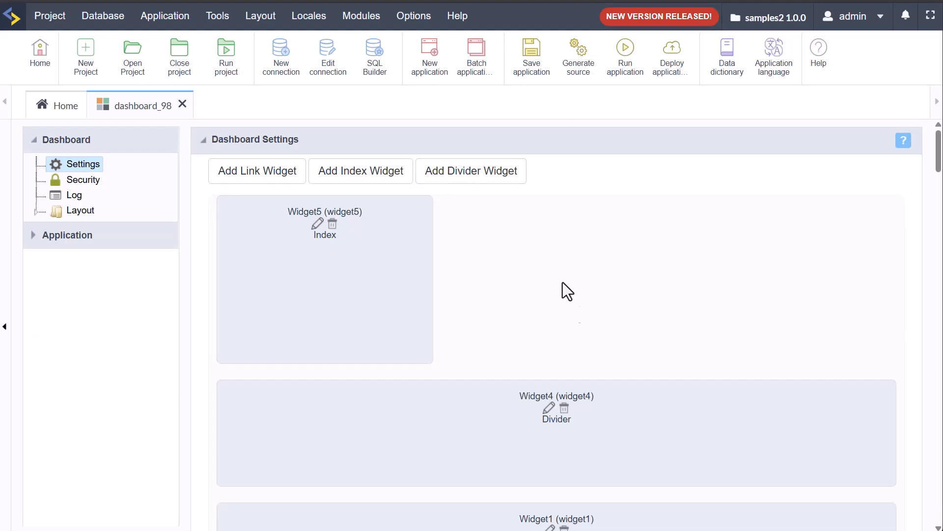
Step: Give the Widget4 divider the subtitle 'my sub title' with no horizontal line, and save
left_click(555, 409)
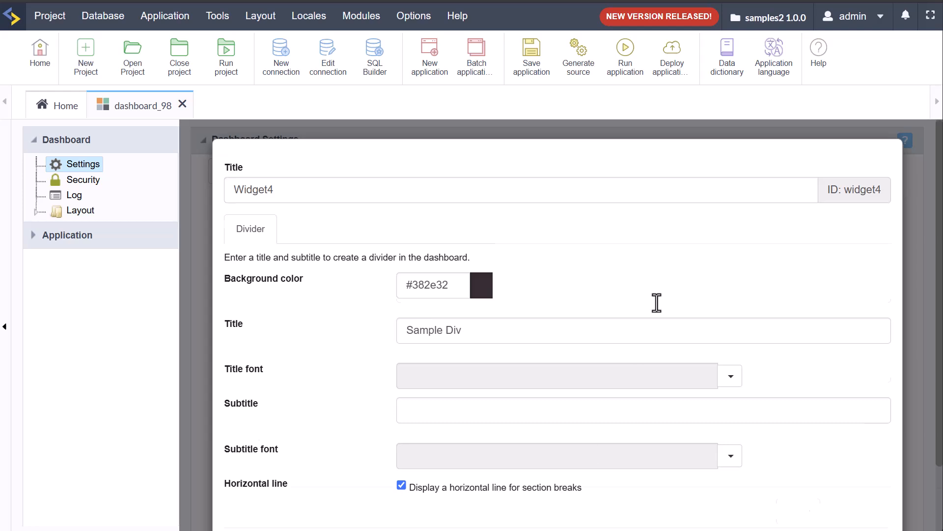
scroll(688, 417, "down", 2)
left_click(402, 407)
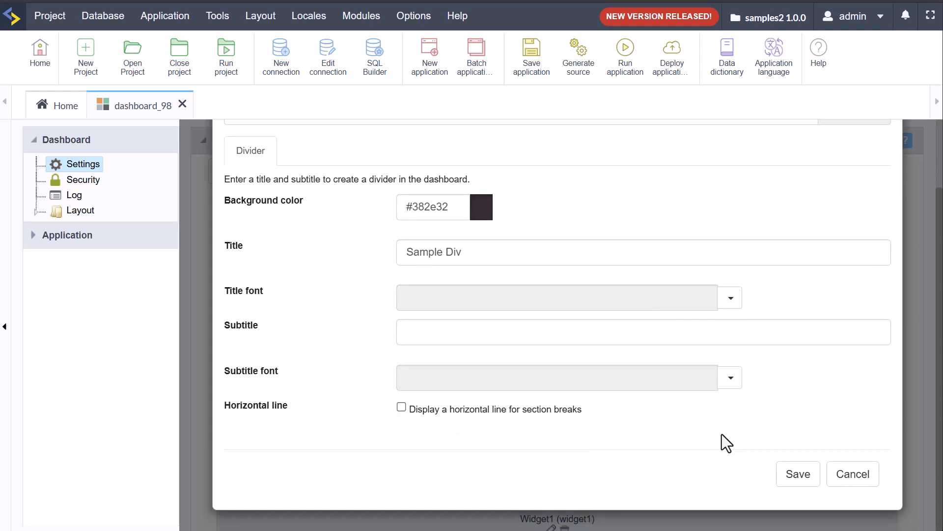
scroll(728, 444, "up", 2)
left_click(494, 413)
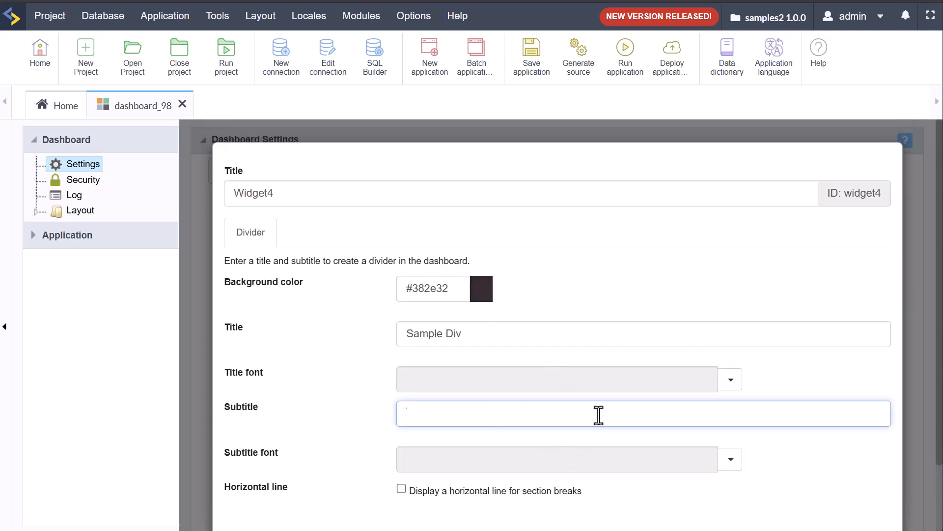
type("my sub title")
scroll(795, 235, "down", 2)
left_click(800, 475)
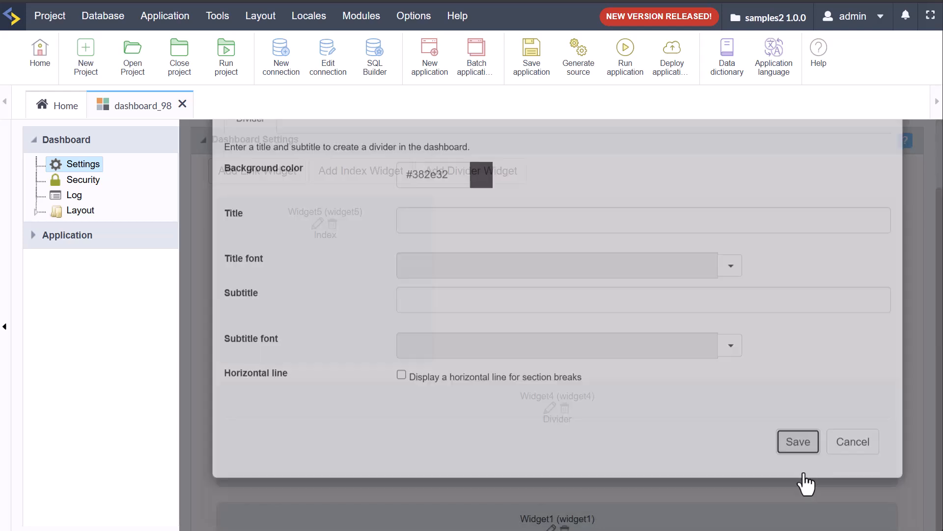
Step: Shorten the divider widget and preview its title and subtitle in the running dashboard
left_click_drag(887, 474, 889, 421)
left_click(624, 62)
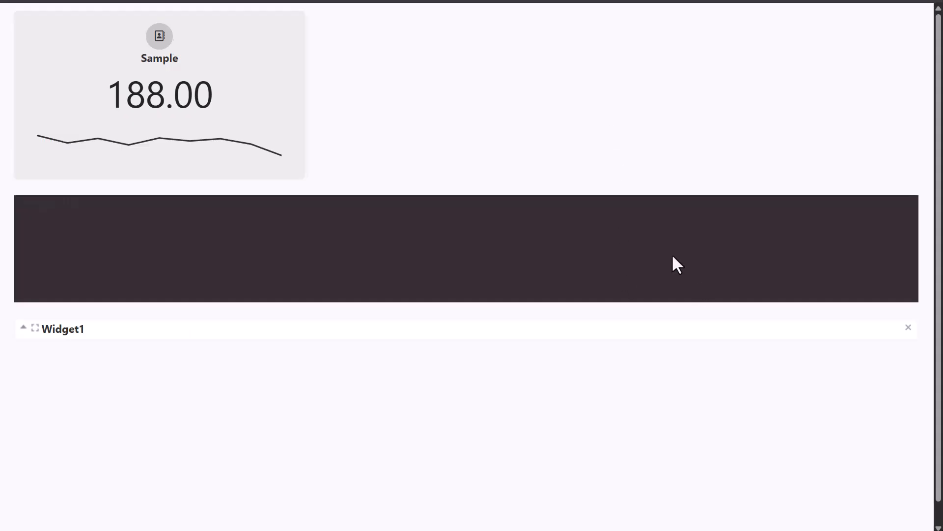
left_click_drag(650, 243, 8, 211)
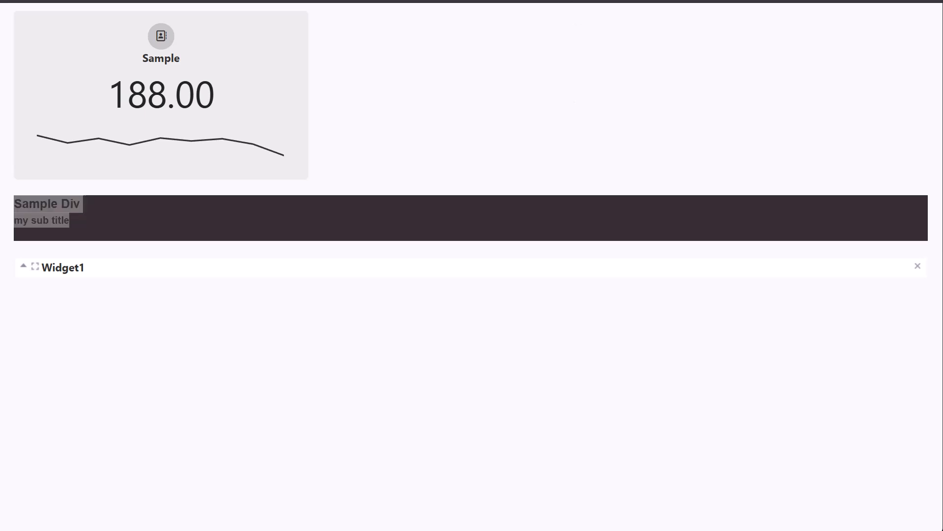
left_click(531, 1)
left_click(549, 409)
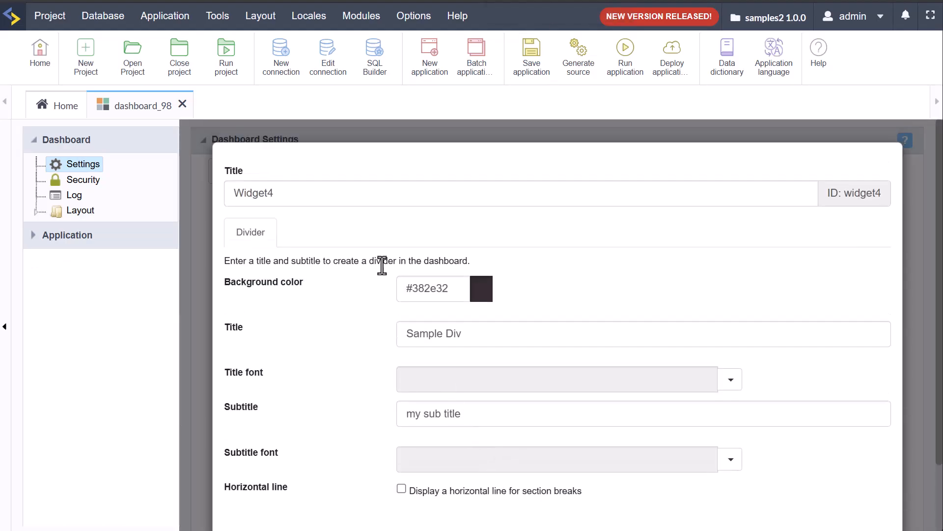
Step: Set the divider title font to white Lucida Sans Unicode, size 10
scroll(597, 308, "down", 1)
scroll(596, 308, "down", 1)
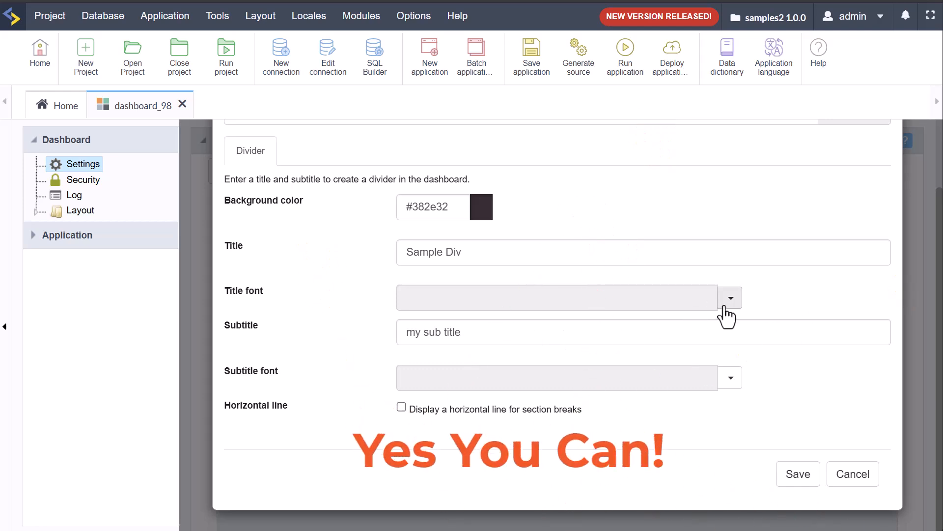
left_click(728, 306)
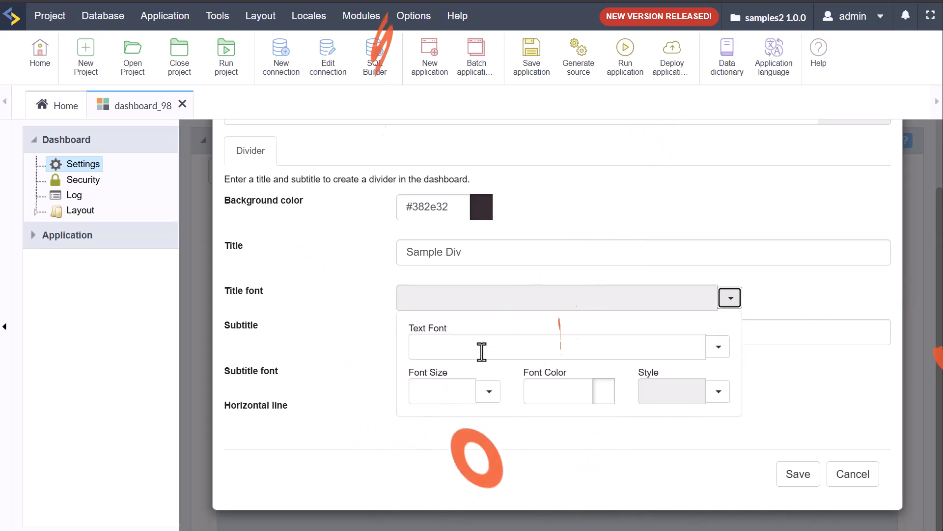
left_click(481, 352)
left_click(719, 347)
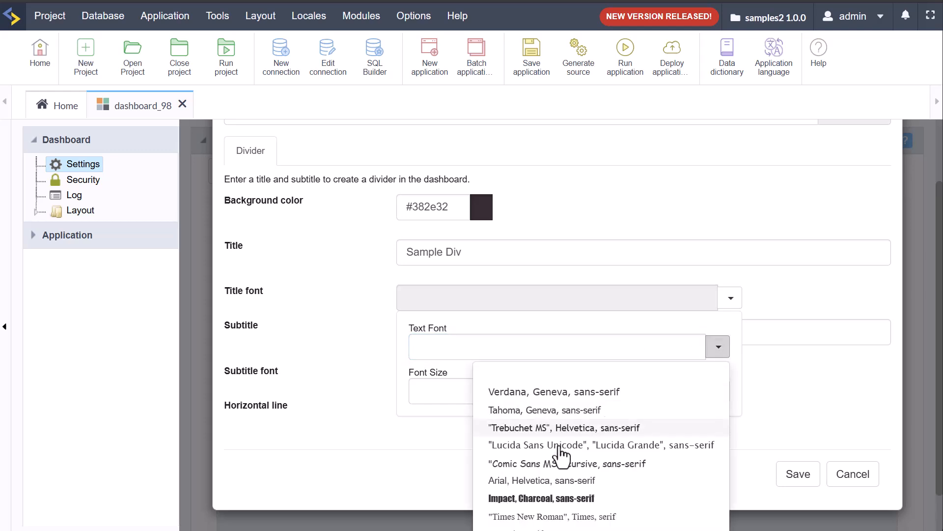
left_click(492, 448)
left_click(489, 391)
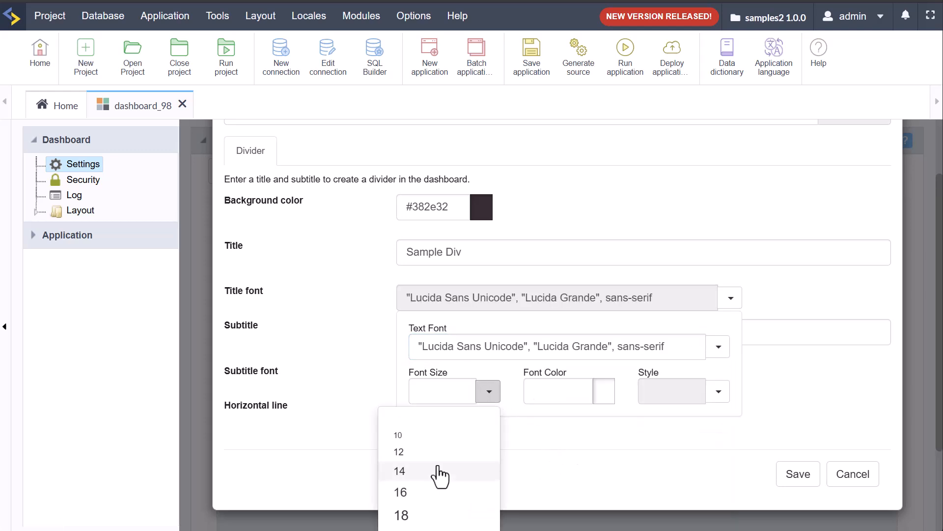
left_click(421, 434)
left_click(604, 394)
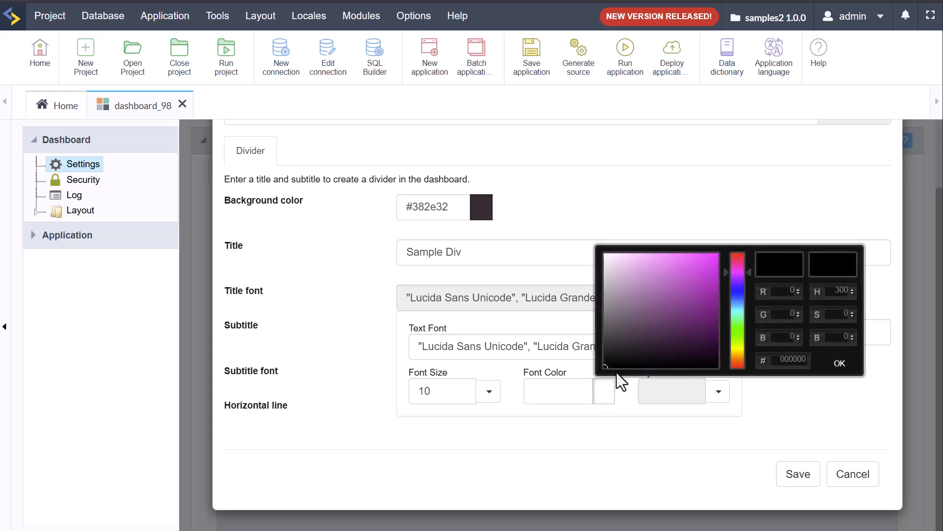
left_click(610, 270)
left_click_drag(609, 271, 604, 256)
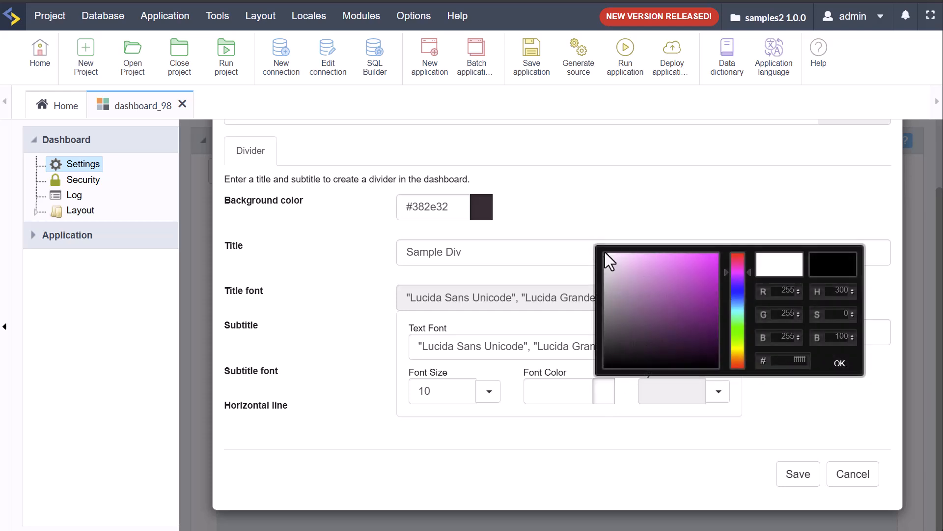
left_click(840, 364)
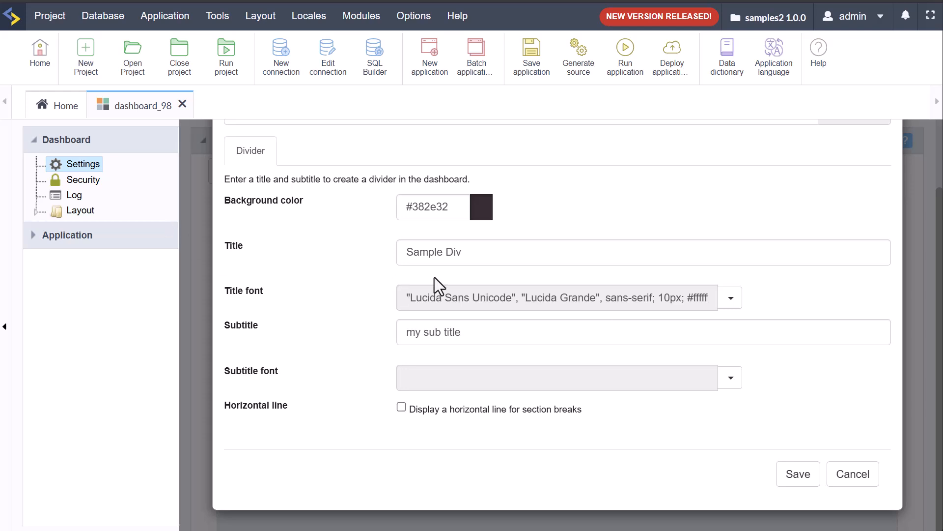
left_click_drag(239, 312, 276, 297)
left_click(359, 325)
Step: Set the divider subtitle font to bold Impact, size 18, in yellow #dbfc08
left_click(496, 381)
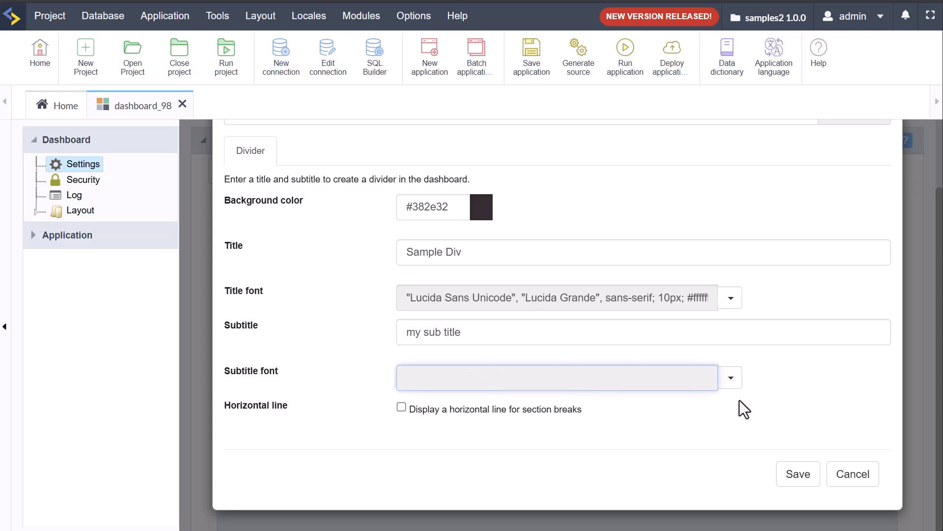
left_click(731, 376)
left_click(495, 431)
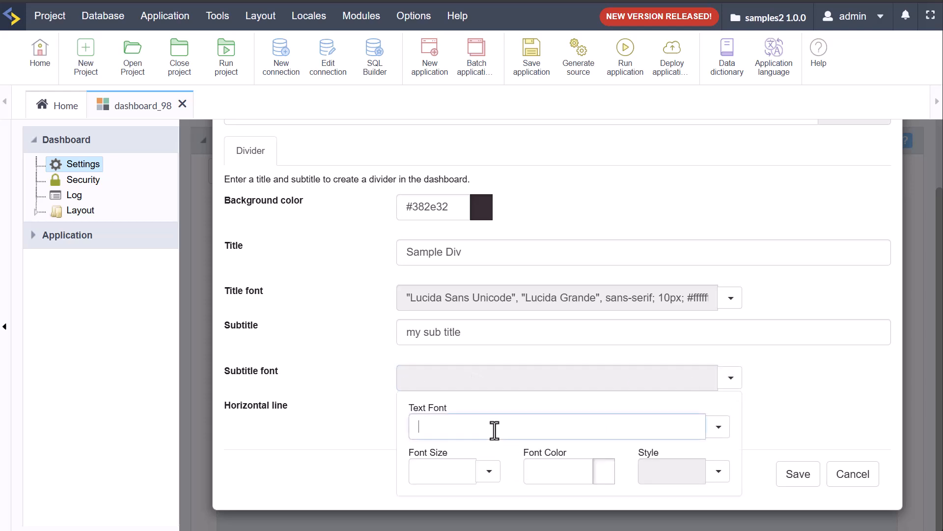
left_click(719, 427)
scroll(674, 371, "down", 3)
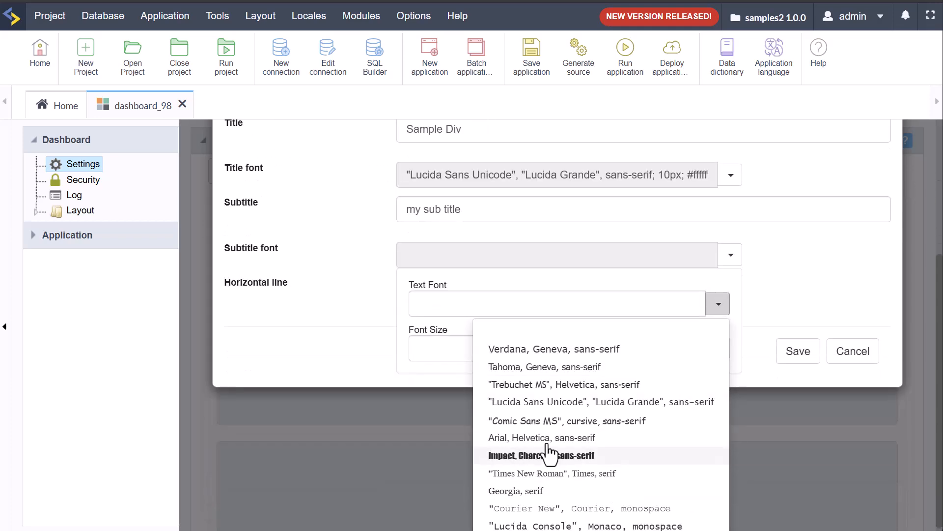
left_click(510, 457)
left_click(489, 471)
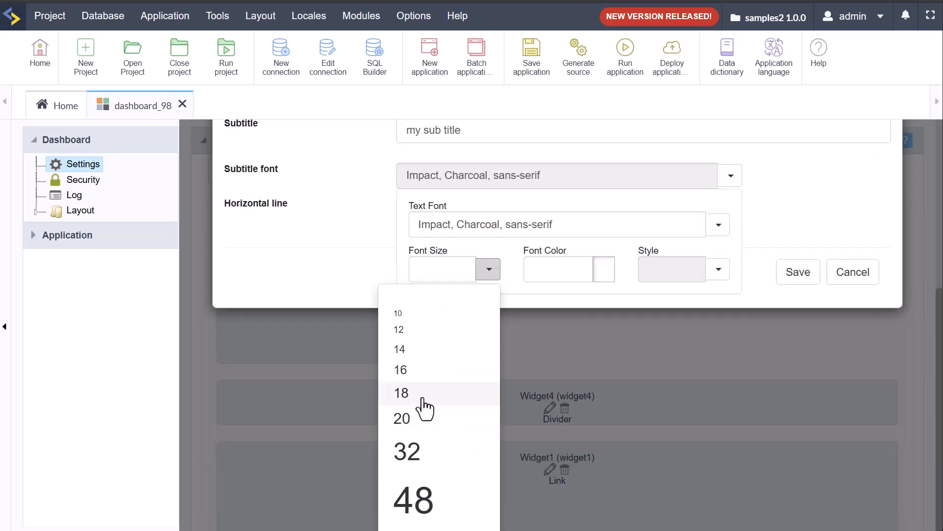
left_click(423, 406)
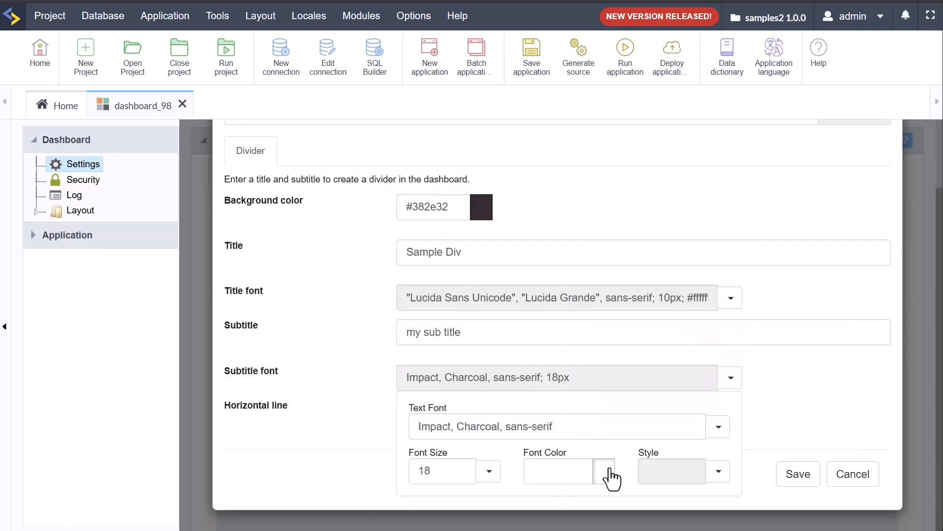
left_click(609, 470)
left_click_drag(738, 414, 740, 426)
left_click_drag(701, 368, 715, 334)
left_click(840, 443)
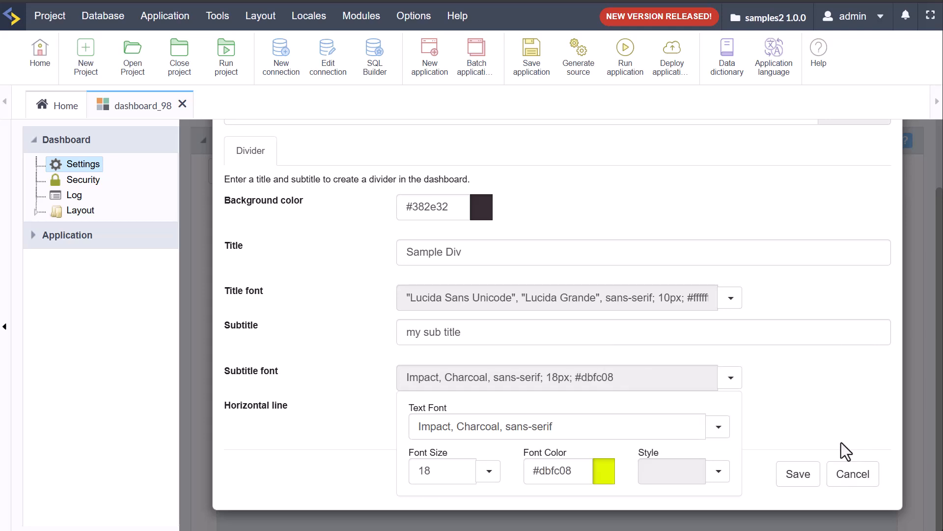
left_click(722, 476)
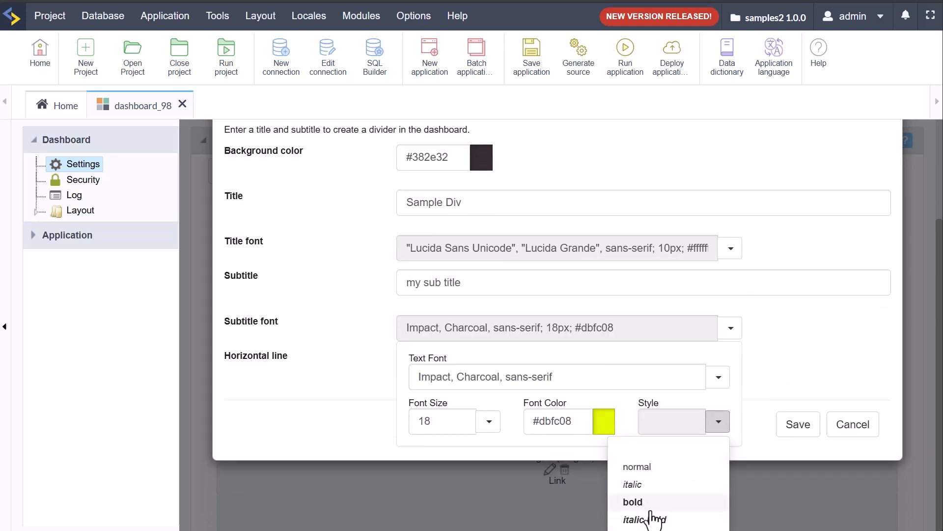
left_click(649, 503)
left_click(716, 205)
Step: Save the divider font changes and preview them in the running dashboard
left_click(798, 474)
left_click(628, 66)
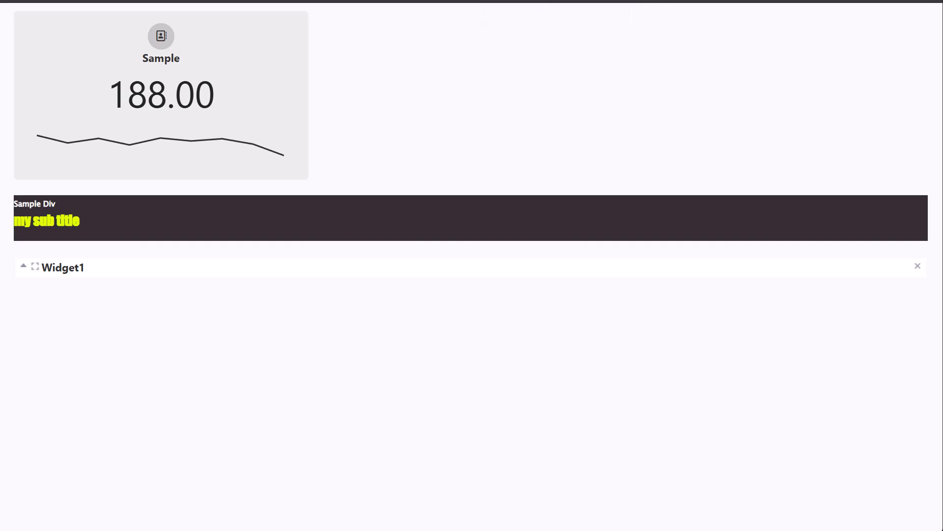
left_click(555, 1)
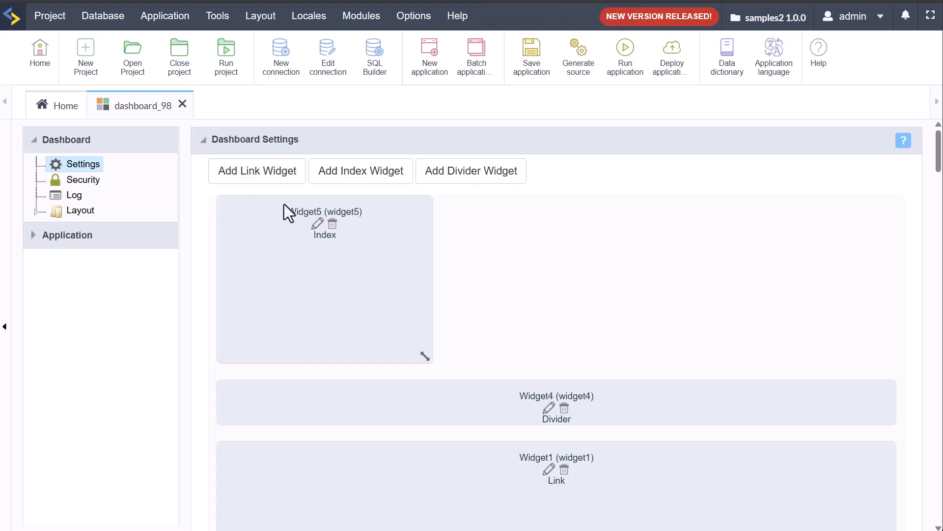
Step: Add a Summarization function index widget using conn_example and the Sales2 table
left_click(341, 181)
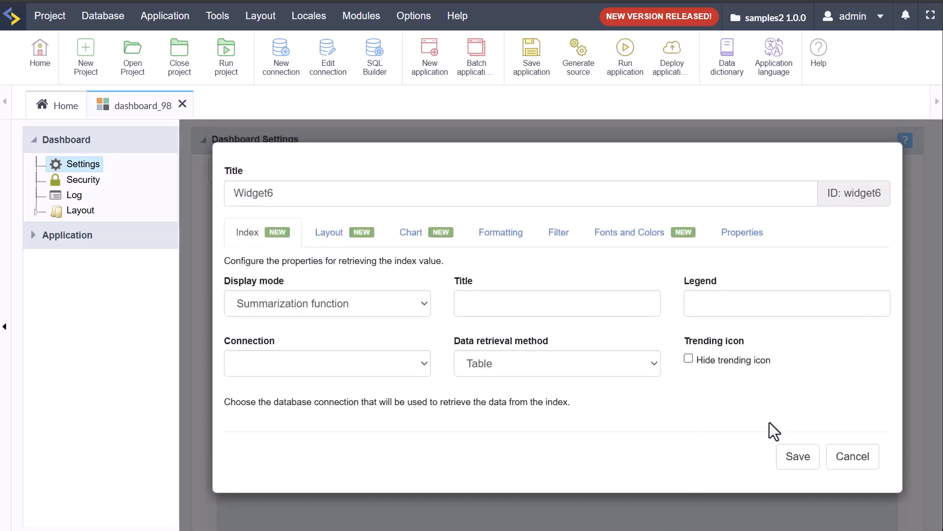
left_click(354, 296)
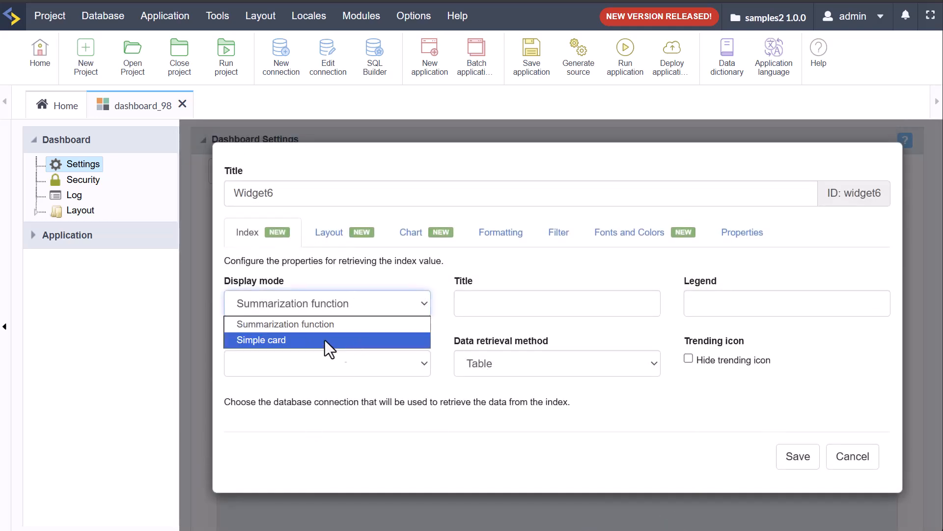
left_click(339, 342)
left_click(339, 309)
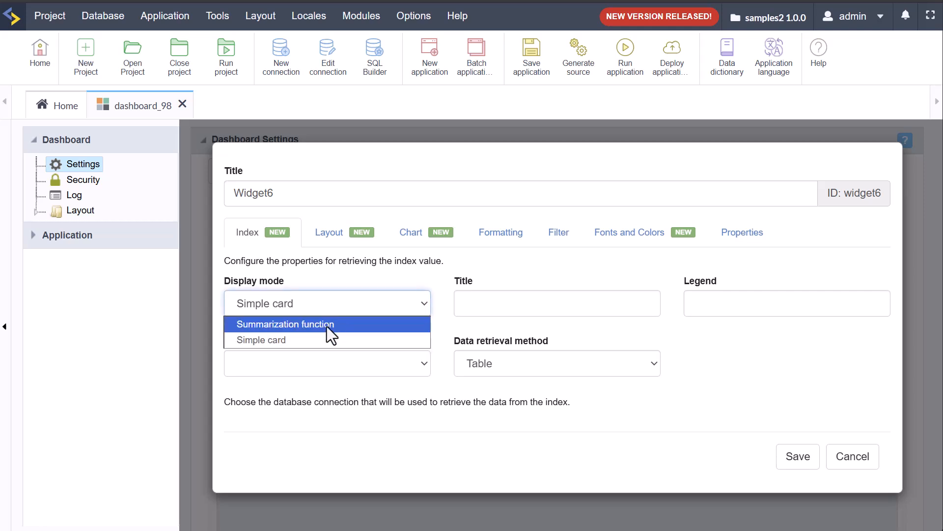
left_click(326, 326)
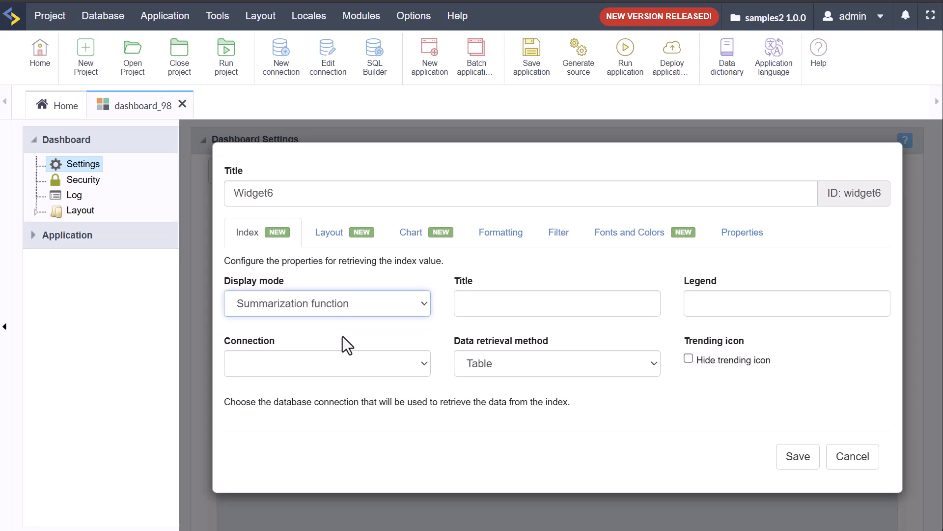
left_click(343, 336)
left_click(413, 365)
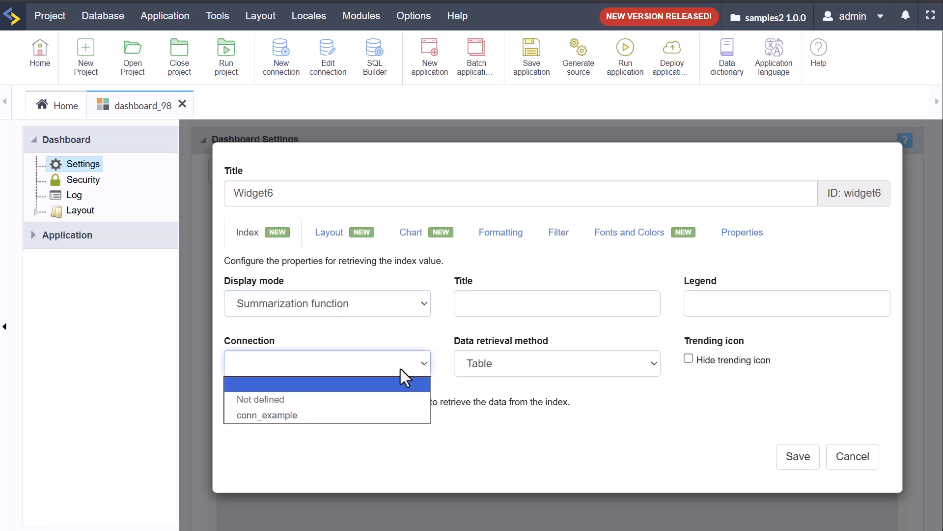
left_click(344, 416)
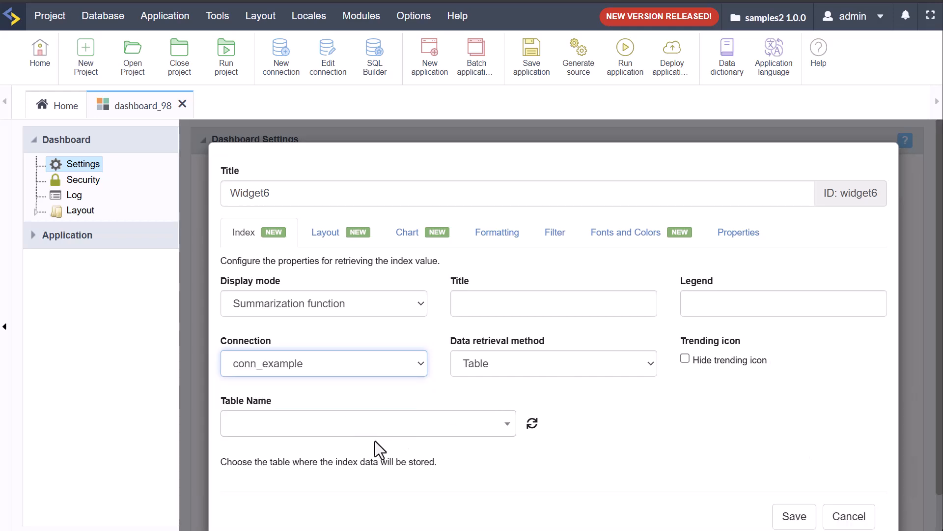
left_click(473, 429)
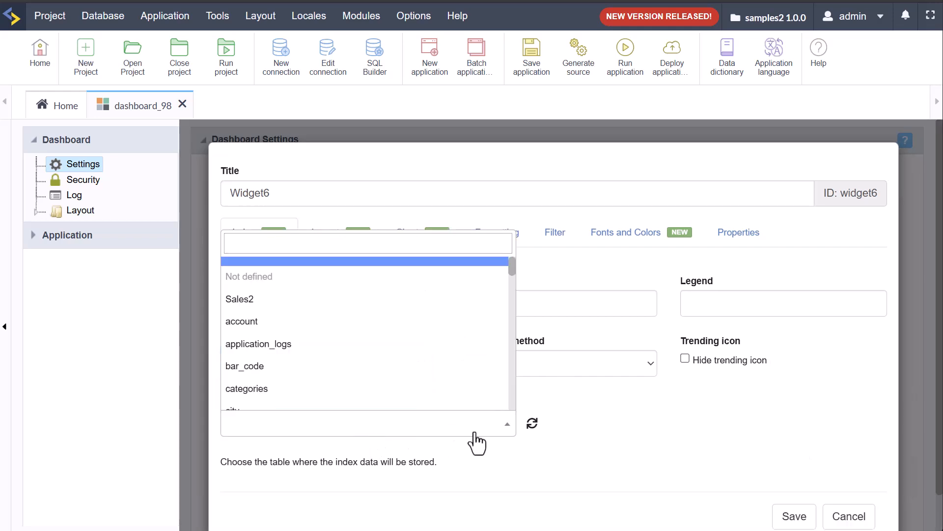
left_click(288, 300)
Step: Sum qtysold by the date field, grouped by Year & Quarter, showing percentage difference
scroll(776, 379, "down", 3)
left_click(656, 302)
left_click(605, 339)
left_click(432, 366)
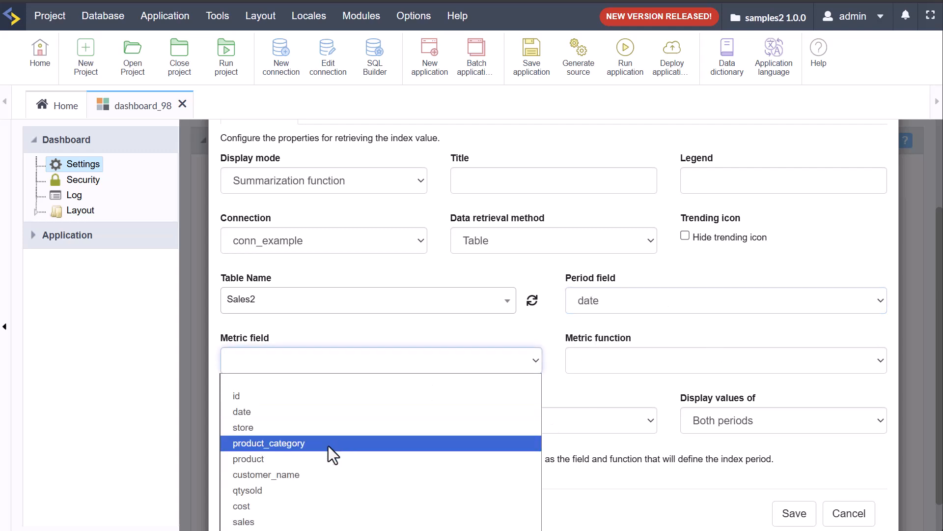
left_click(301, 497)
left_click(644, 370)
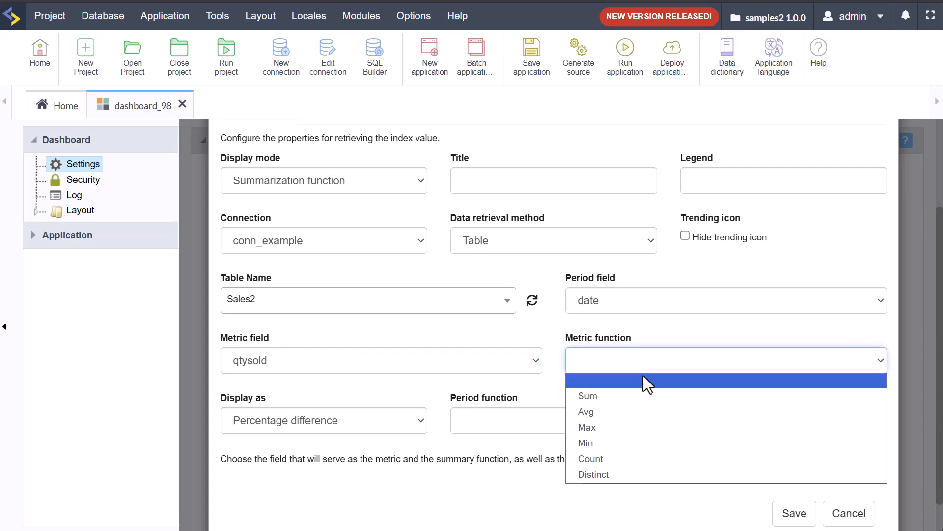
left_click(600, 398)
left_click(376, 425)
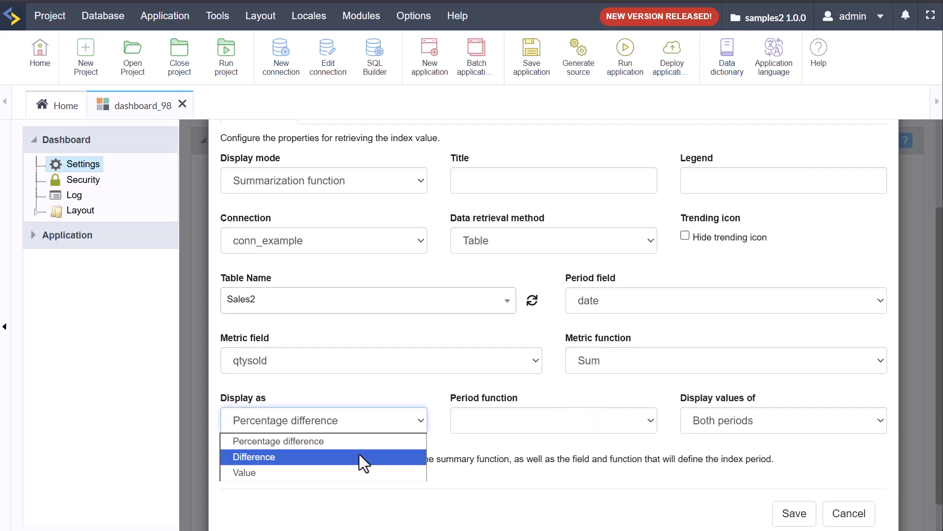
left_click(293, 443)
left_click(636, 418)
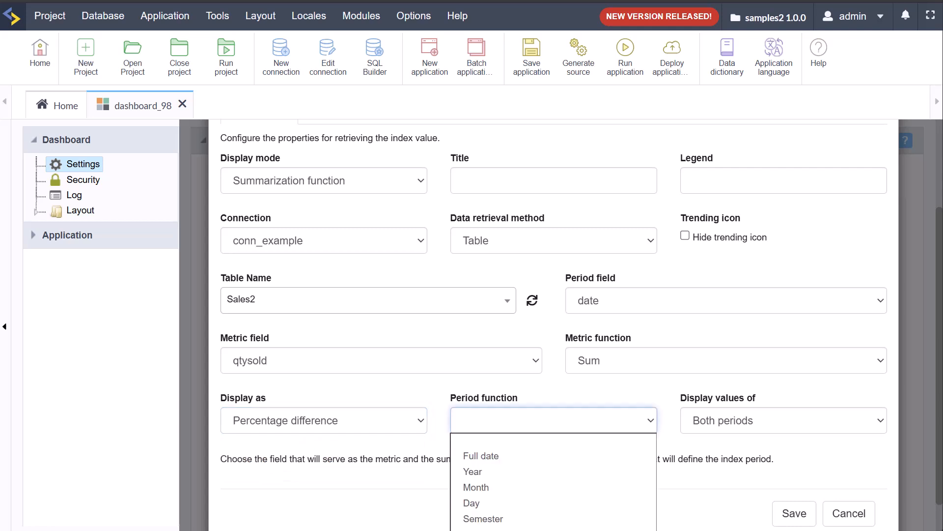
left_click(499, 530)
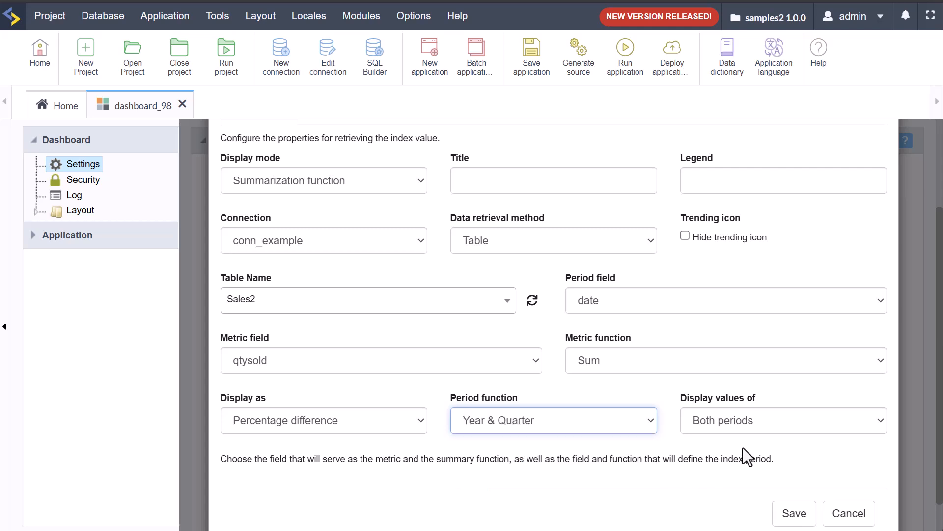
left_click(724, 468)
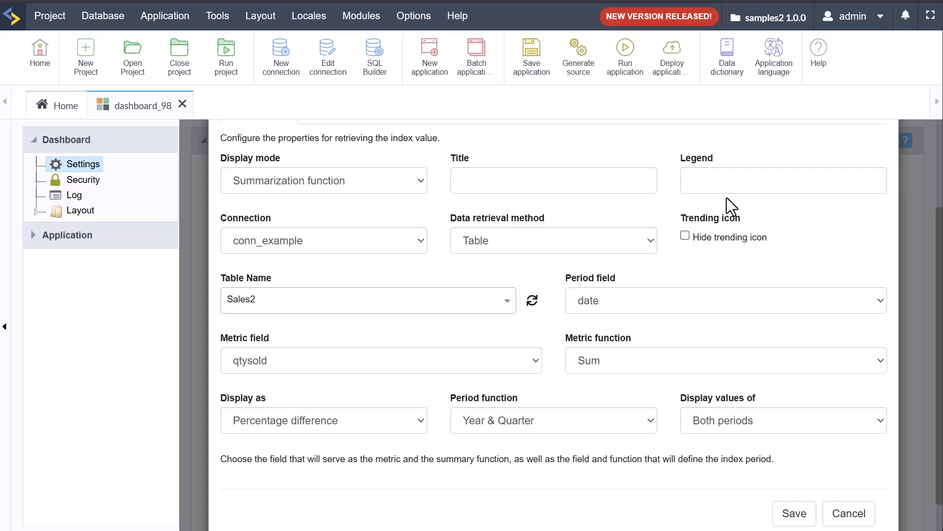
Step: Title the widget 'Sales 2' with the legend 'this is my legend of info'
scroll(722, 299, "up", 3)
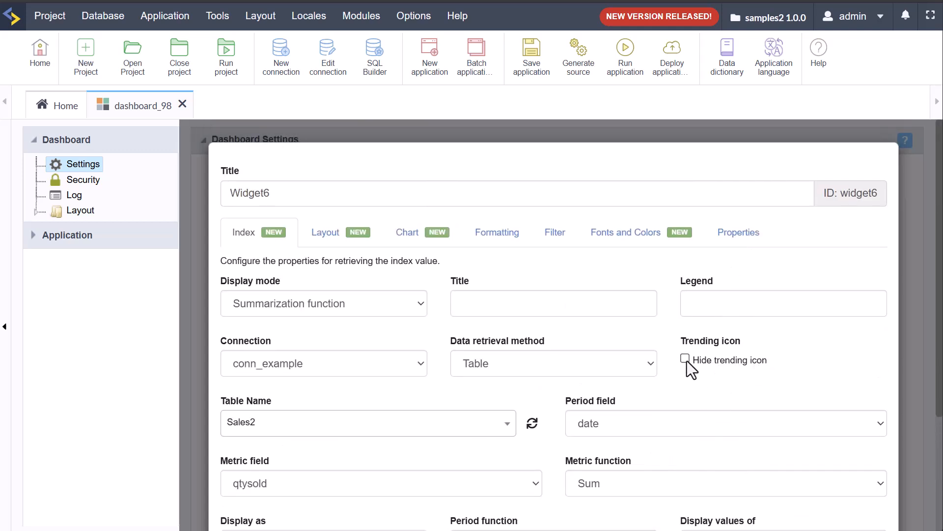
left_click(547, 309)
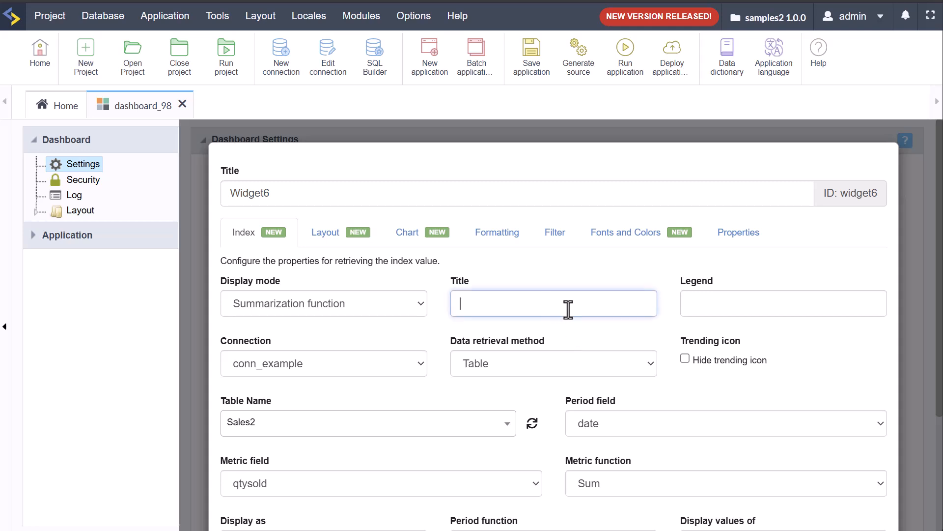
left_click(846, 308)
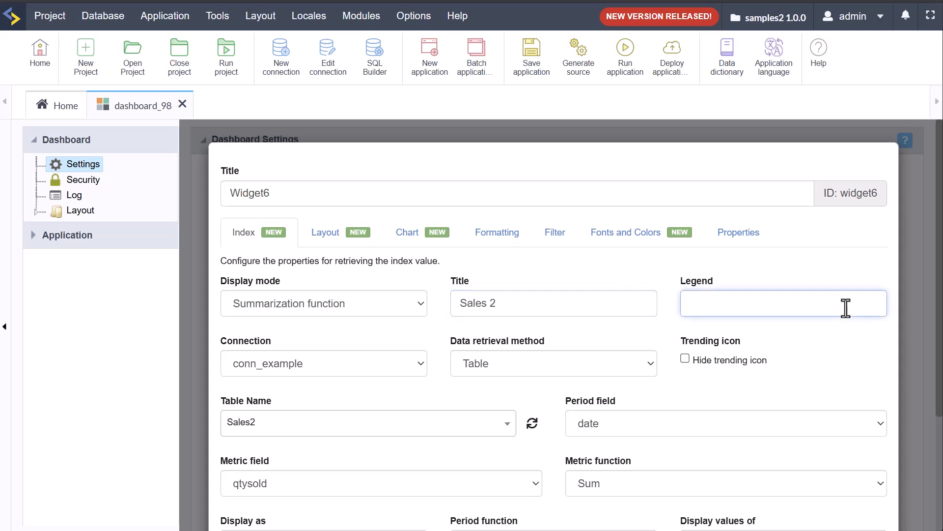
type("this is my legend of info")
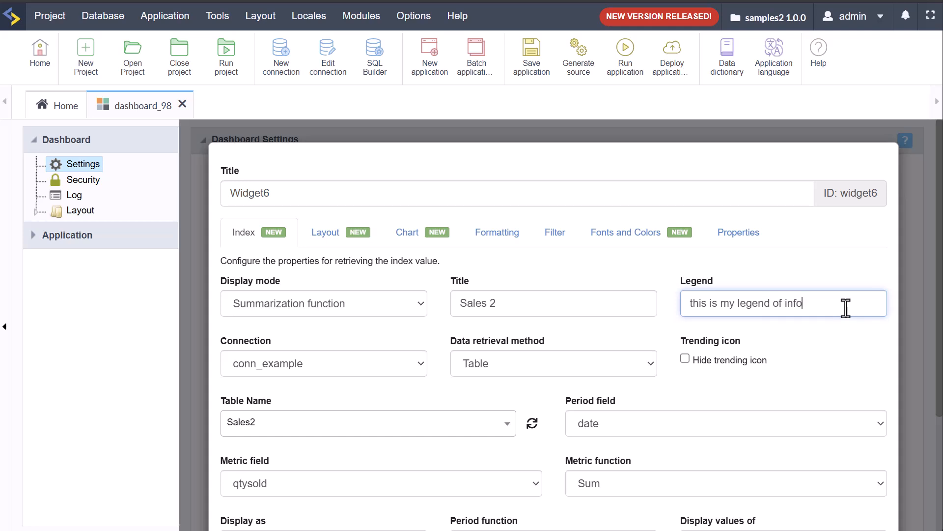
Step: Align Widget6's content left and top and use a Font Awesome icon
left_click(336, 232)
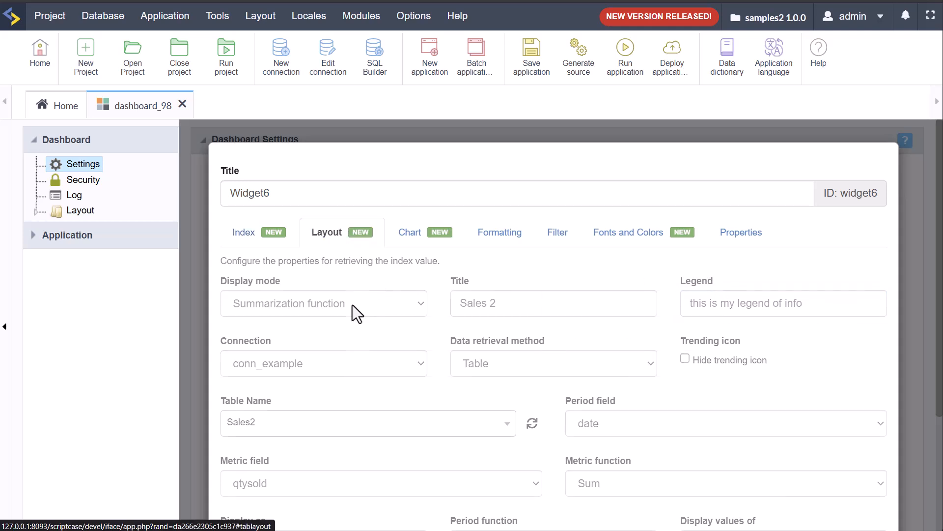
left_click(333, 303)
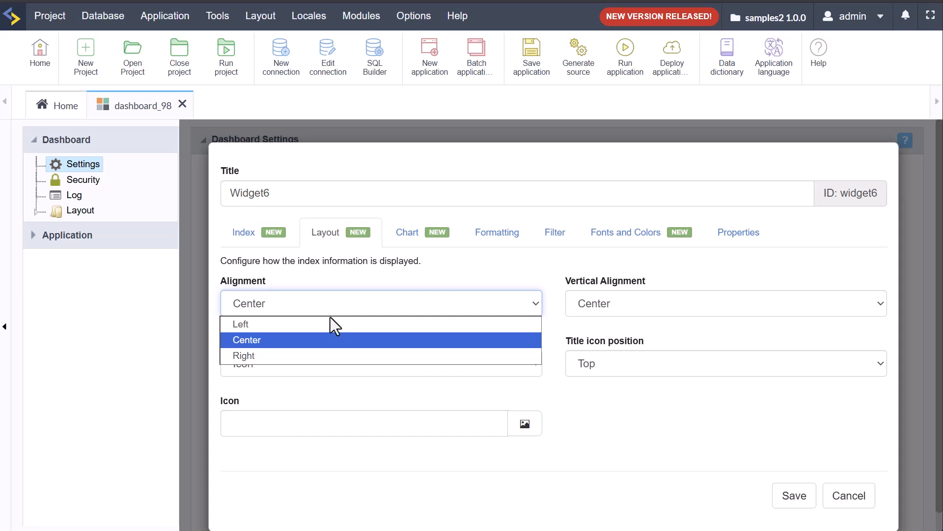
left_click(337, 324)
left_click(624, 299)
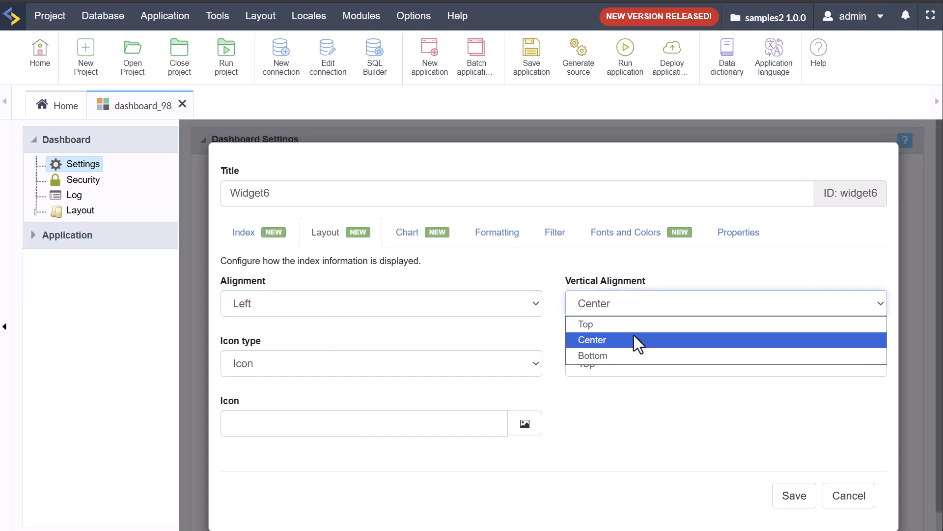
left_click(618, 324)
left_click(428, 371)
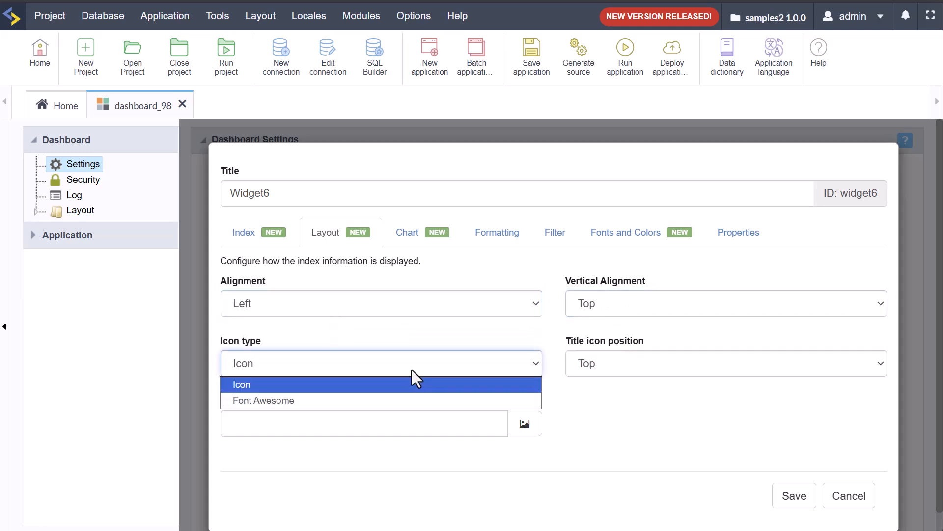
left_click(375, 400)
Step: Pick the fa-circle-user icon at font size 32 in red #f71345
left_click(532, 424)
scroll(563, 311, "down", 3)
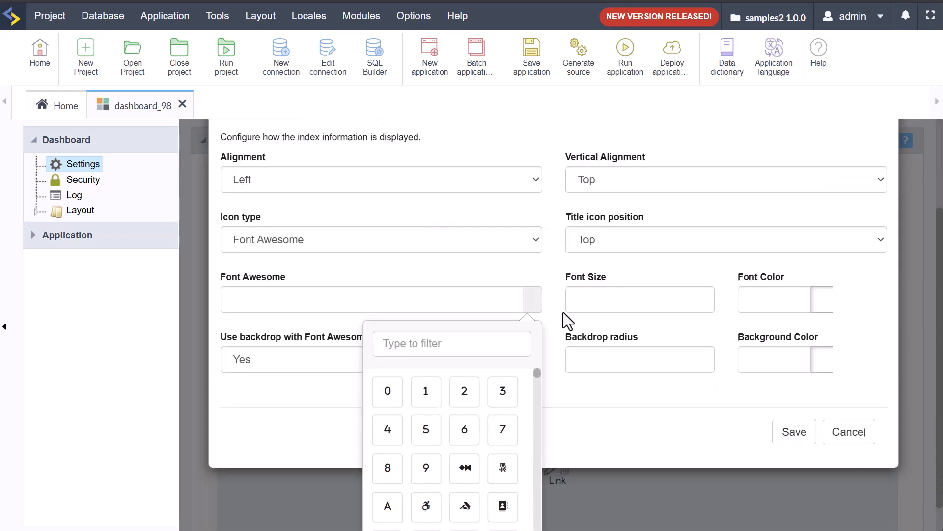
type("user")
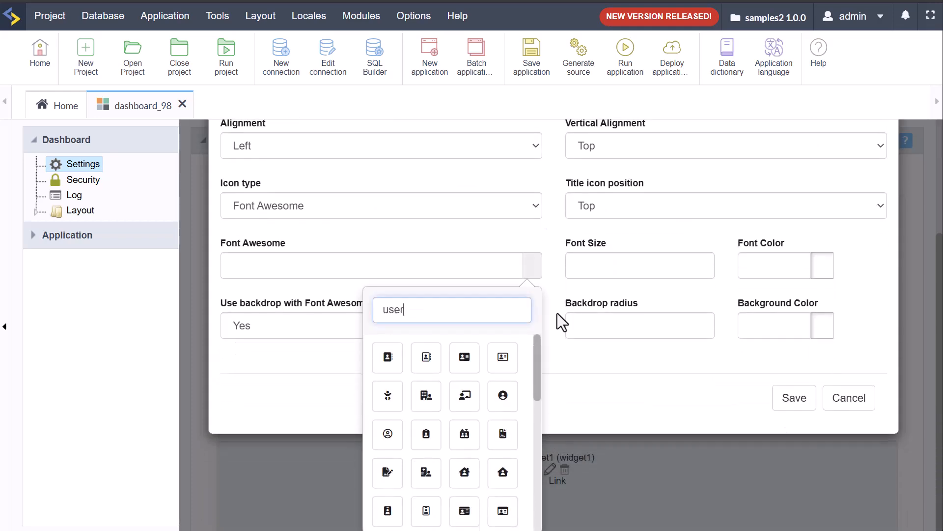
left_click(388, 433)
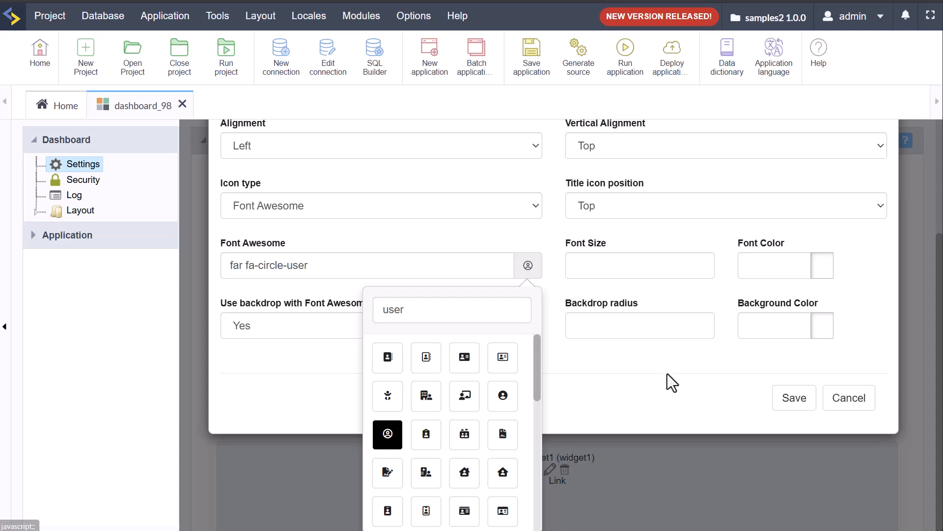
scroll(666, 327, "up", 2)
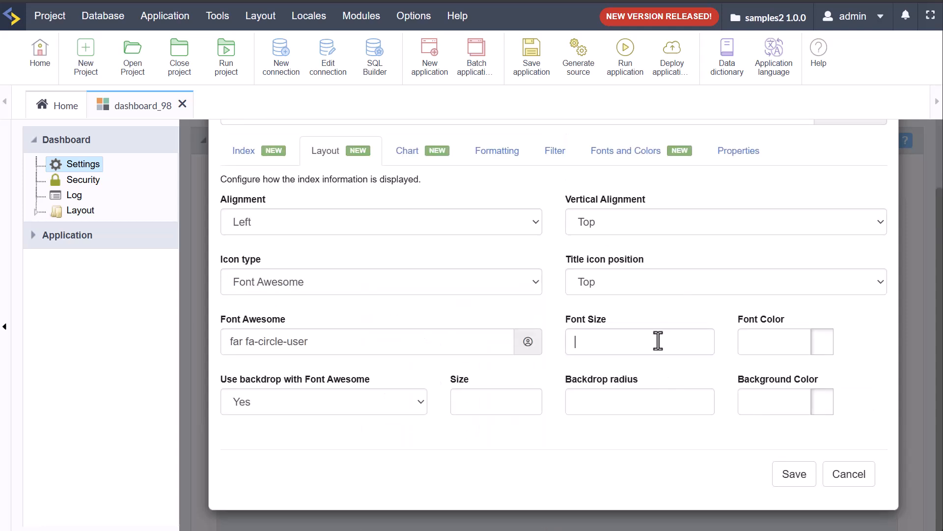
type("32")
left_click(823, 344)
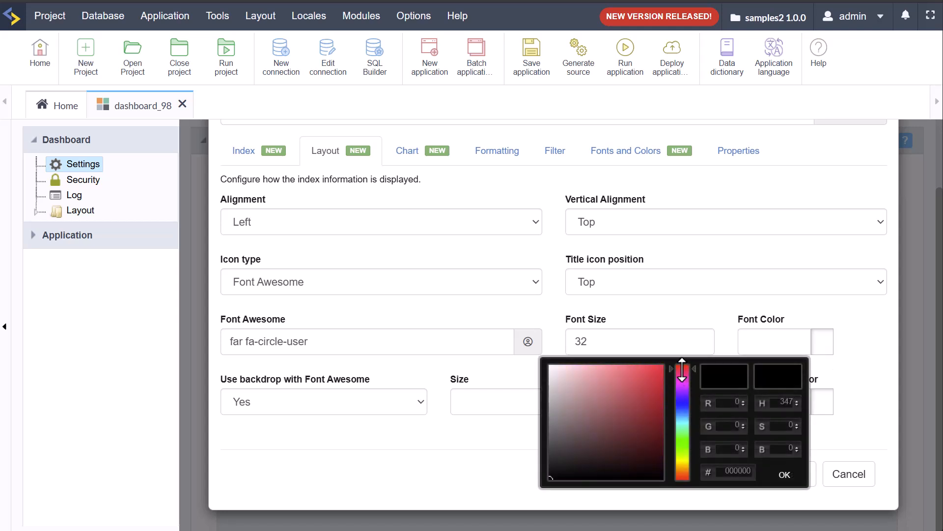
left_click(655, 367)
left_click(785, 475)
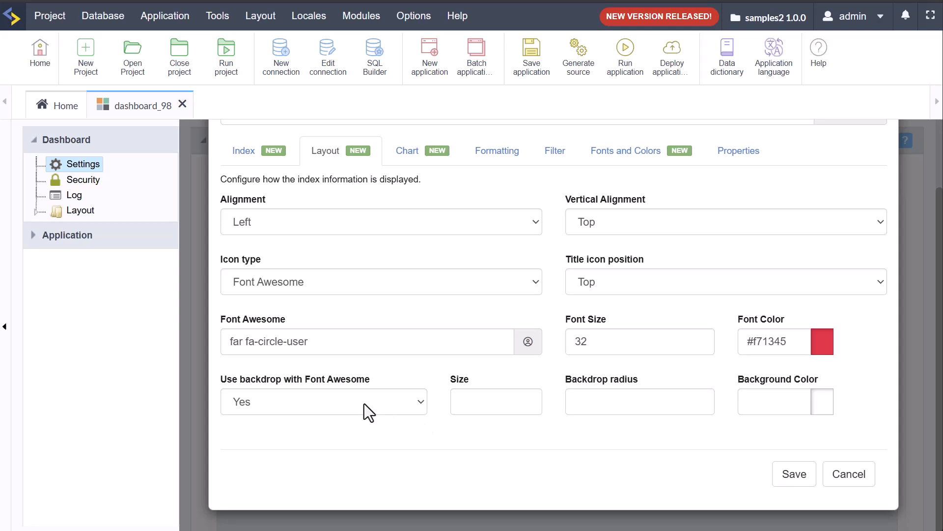
Step: Give the icon backdrop size 12, radius 4 and light purple #bd93bd
left_click(485, 401)
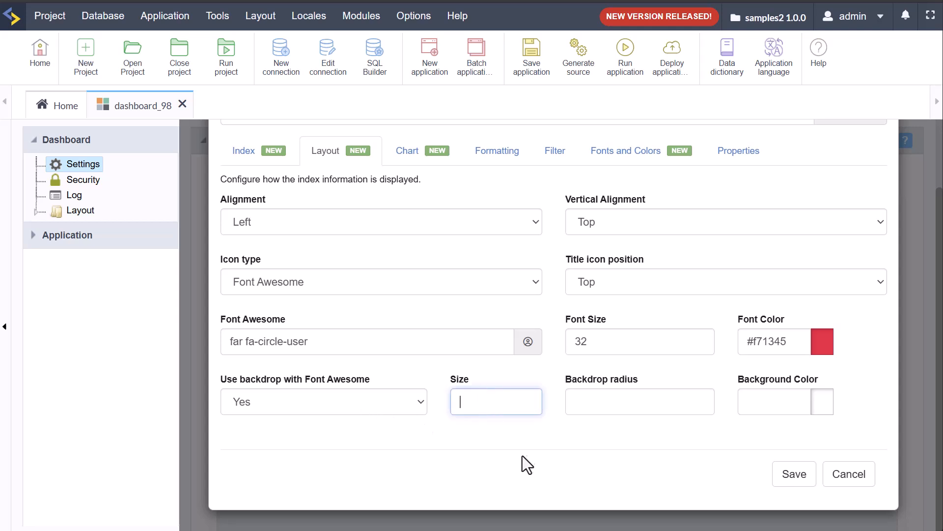
type("12")
left_click(611, 399)
type("4")
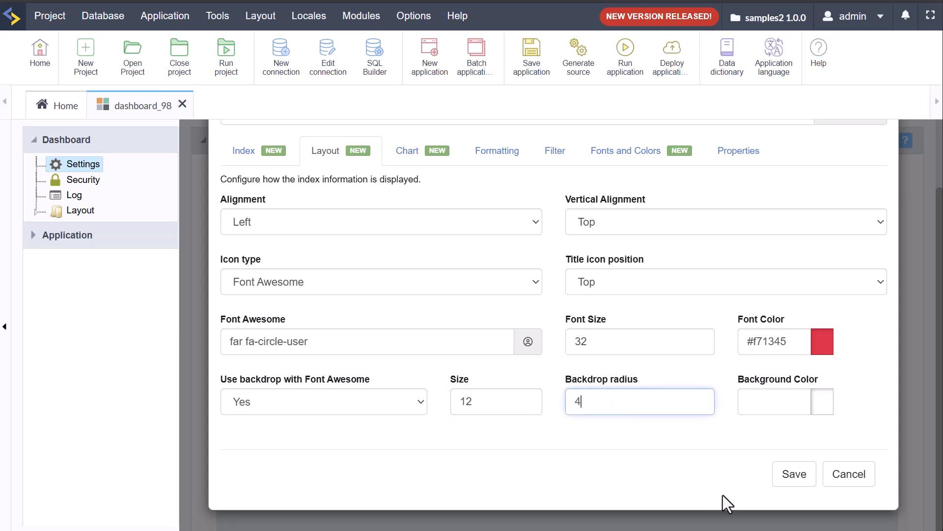
left_click(822, 408)
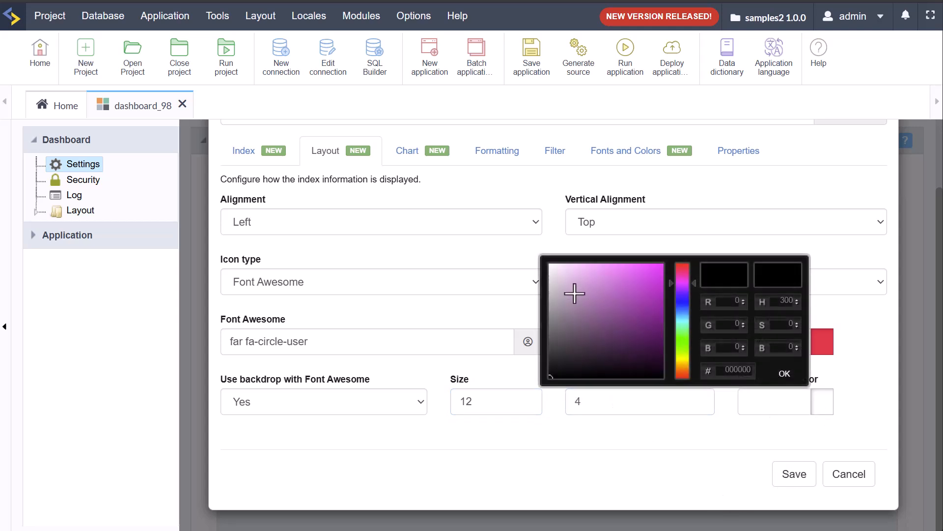
left_click_drag(599, 292, 575, 293)
left_click(784, 373)
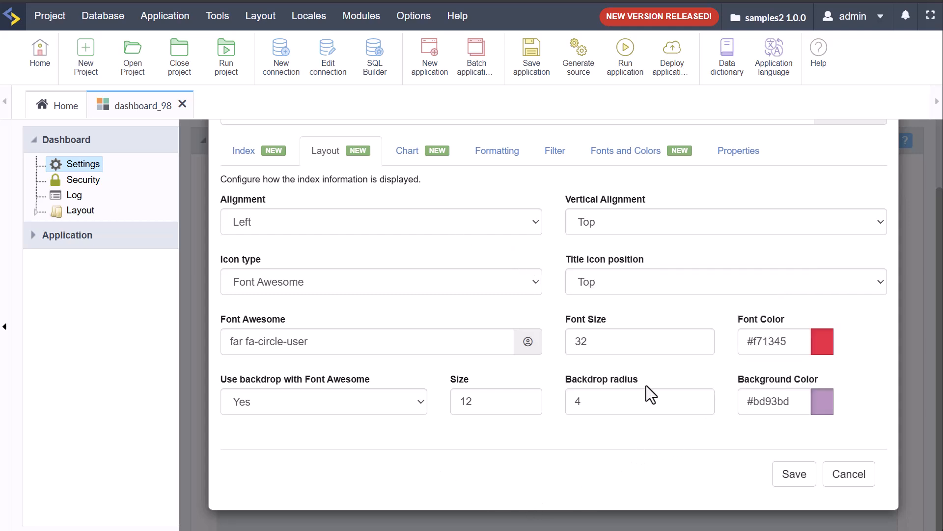
left_click(407, 157)
Step: Make Widget6 show a Column chart coloured orange #ff7a14
left_click(317, 305)
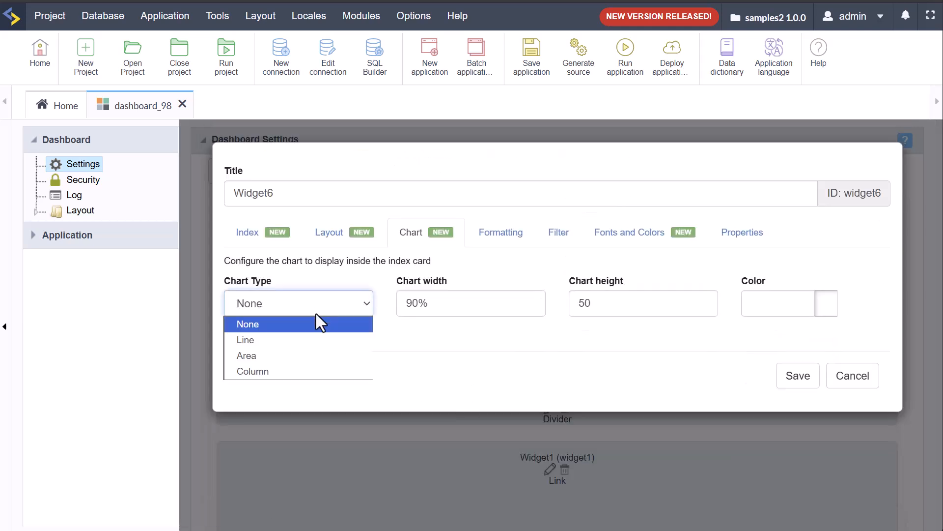
left_click(283, 371)
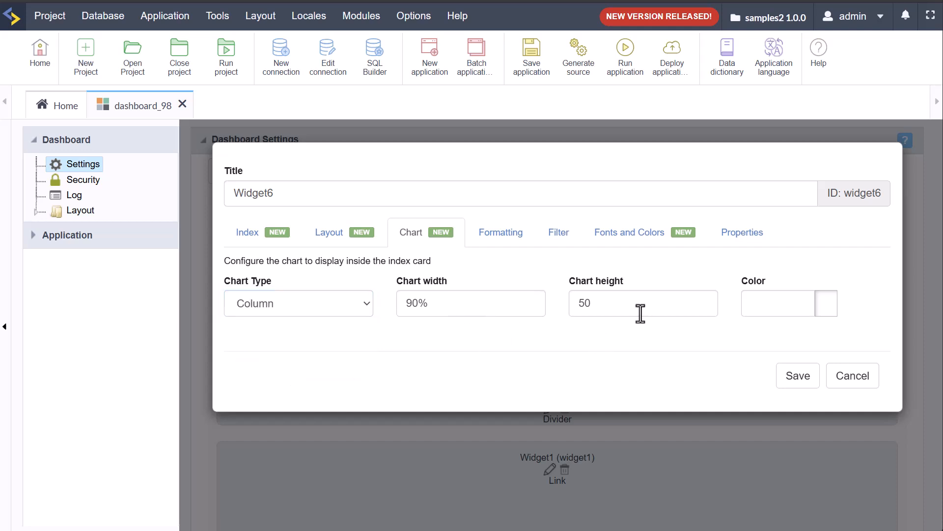
left_click(826, 309)
left_click(691, 432)
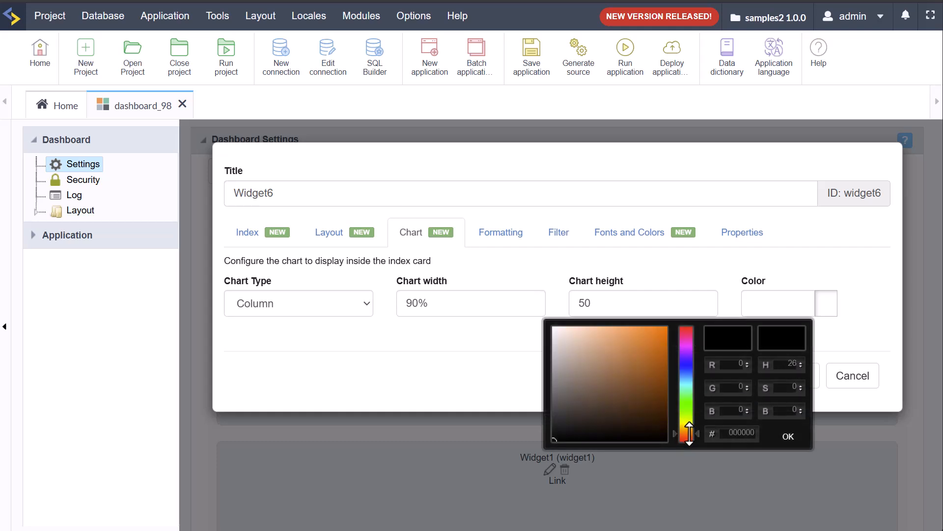
left_click_drag(657, 345, 659, 326)
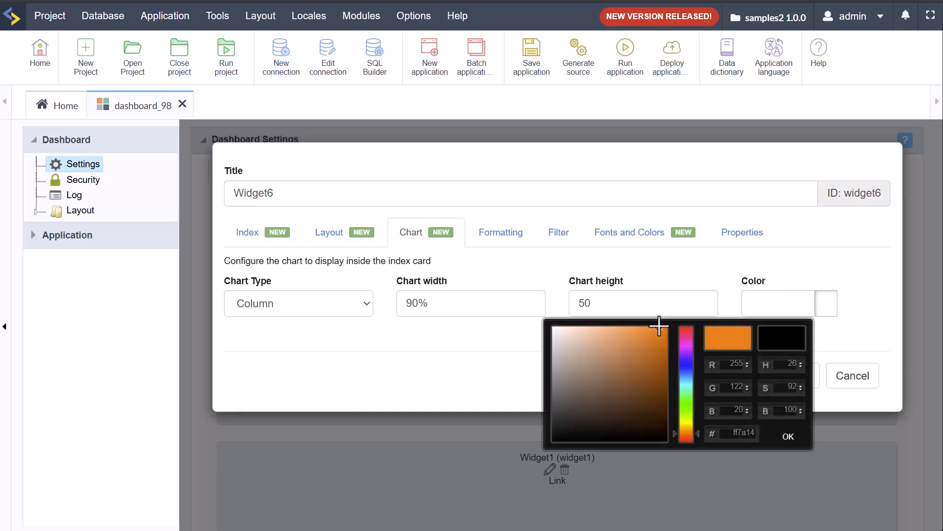
left_click(797, 438)
Step: Save Widget6 and move it beside Widget5, widening it to fill the row
left_click(798, 376)
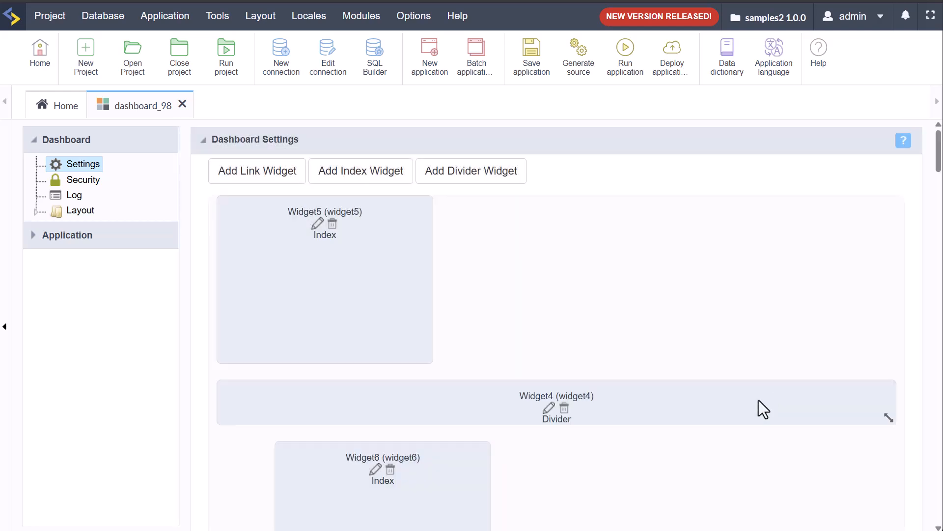
left_click_drag(408, 473, 615, 271)
left_click_drag(658, 362, 888, 358)
Step: Preview dashboard_98, resize Widget6 in the layout, and run it again
left_click(626, 70)
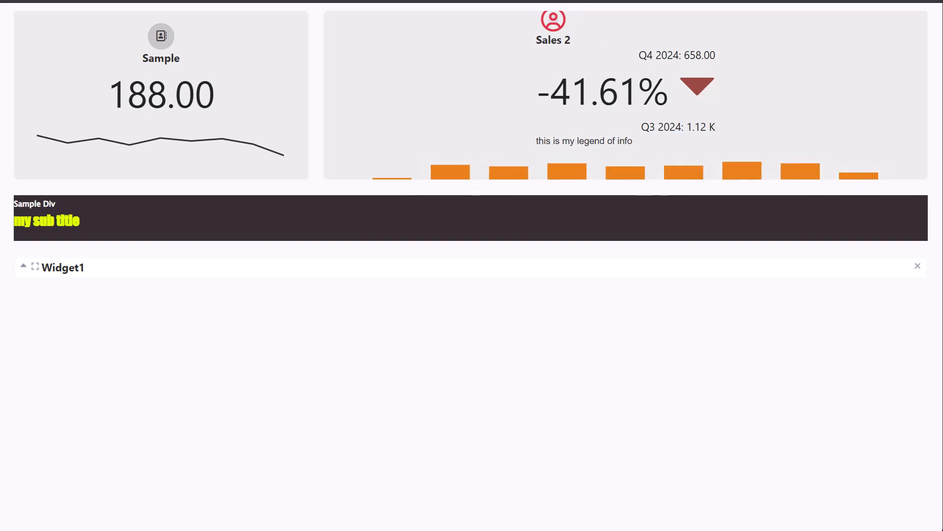
left_click(563, 2)
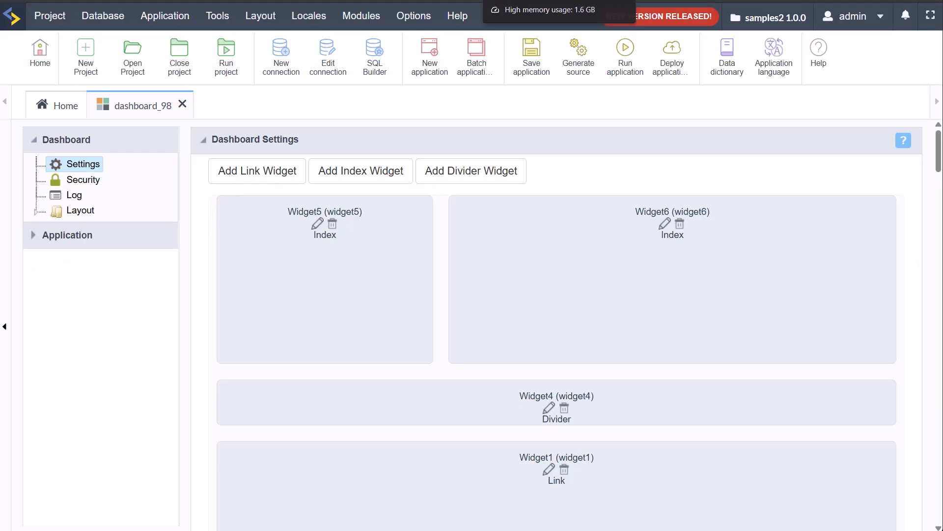
left_click_drag(886, 352, 901, 474)
left_click(625, 57)
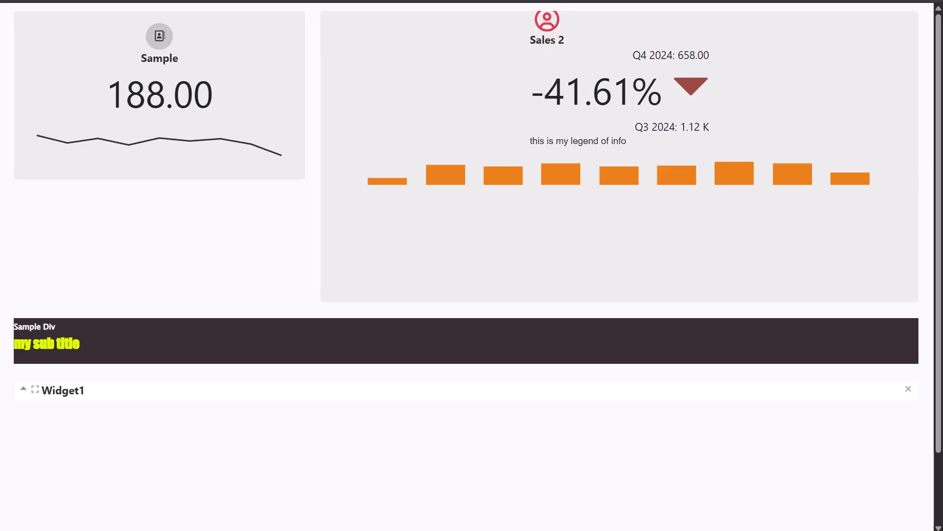
Step: Make Widget6 shorter and preview the resized dashboard
left_click(531, 1)
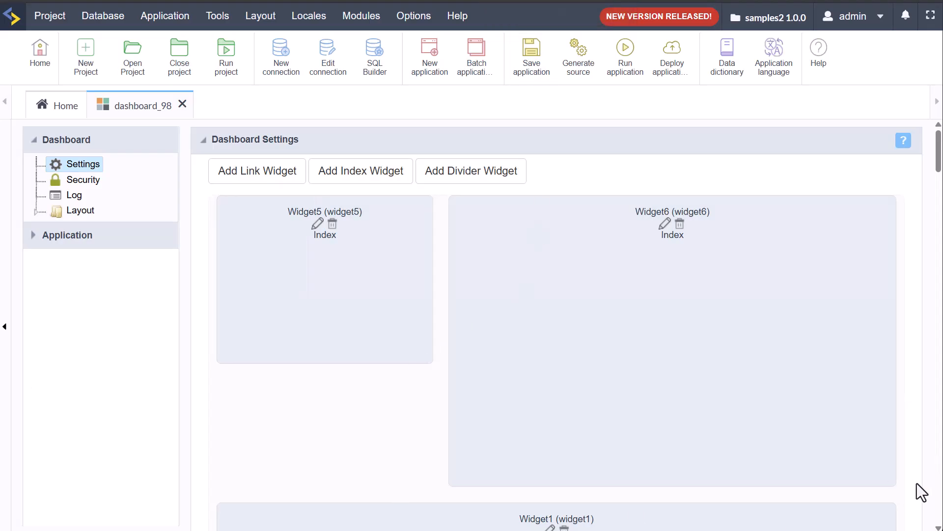
left_click_drag(893, 480, 870, 362)
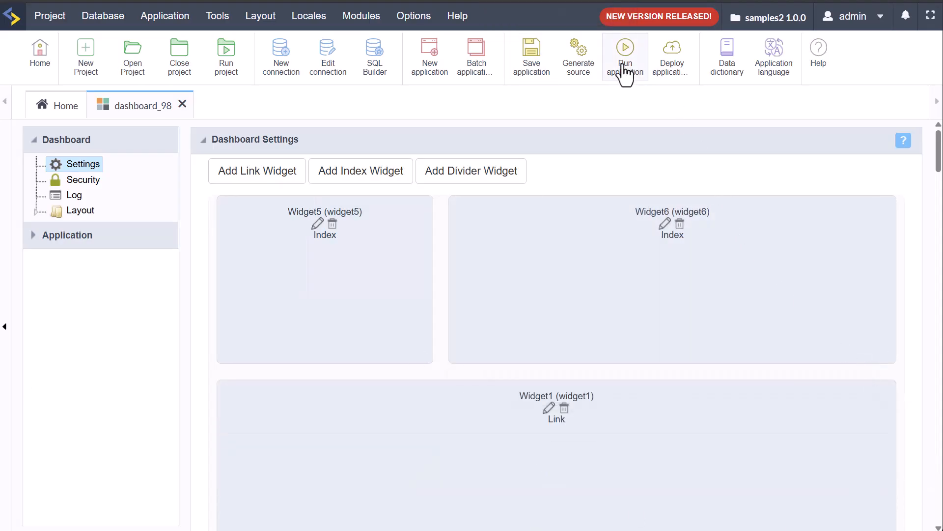
left_click(628, 76)
left_click(605, 0)
Step: Link Widget1 to the calendar05 application, save, and run the dashboard
left_click(548, 408)
left_click(319, 310)
scroll(310, 428, "down", 3)
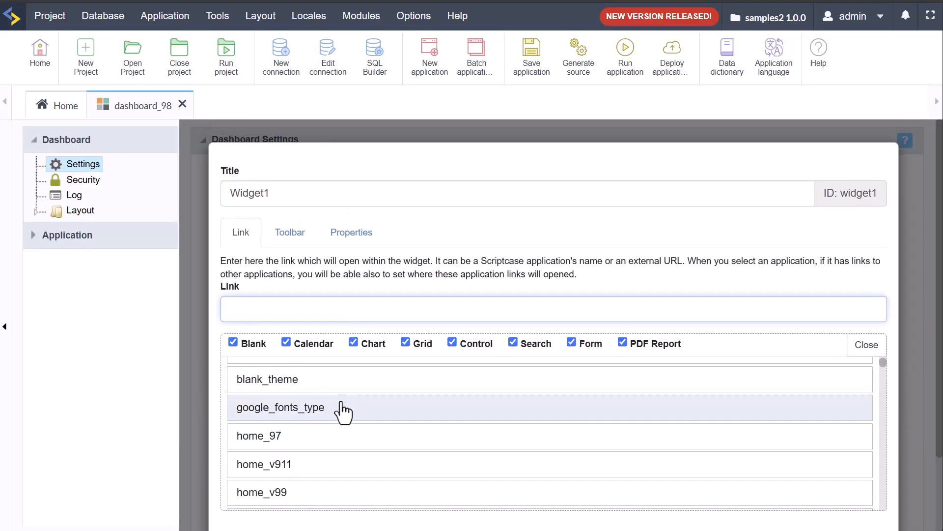
scroll(341, 413, "down", 3)
scroll(341, 413, "down", 10)
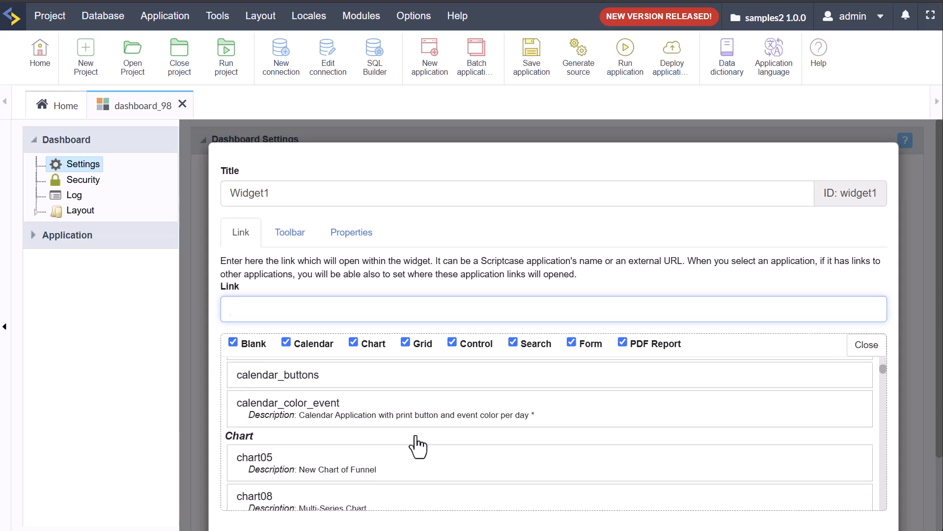
scroll(416, 445, "up", 5)
left_click(322, 392)
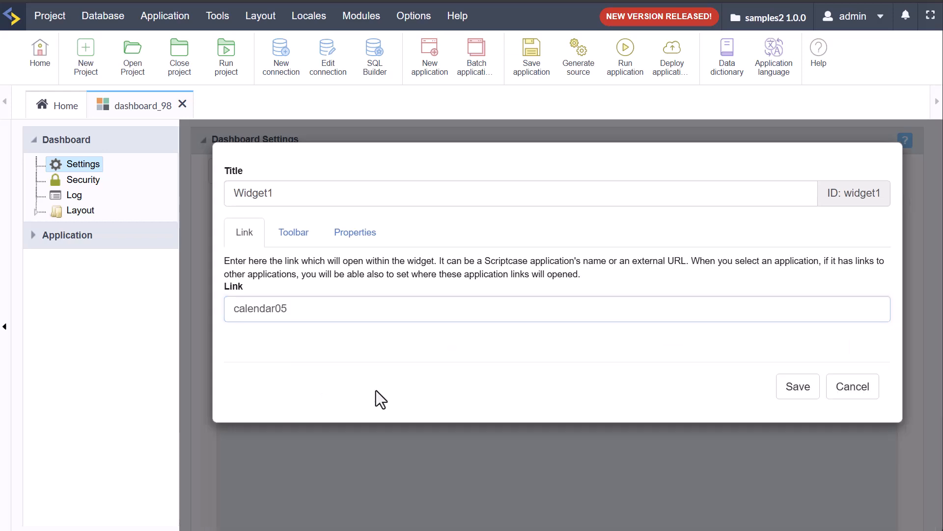
left_click(796, 384)
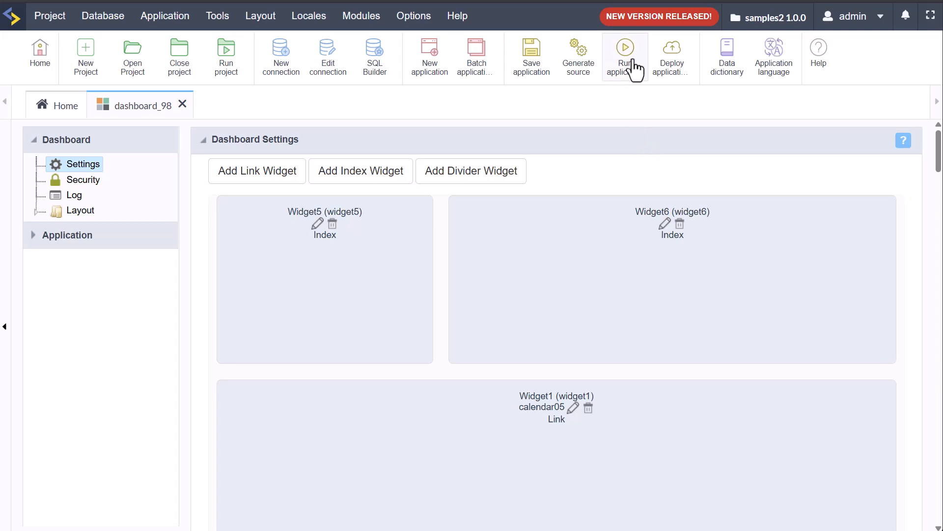
left_click(627, 64)
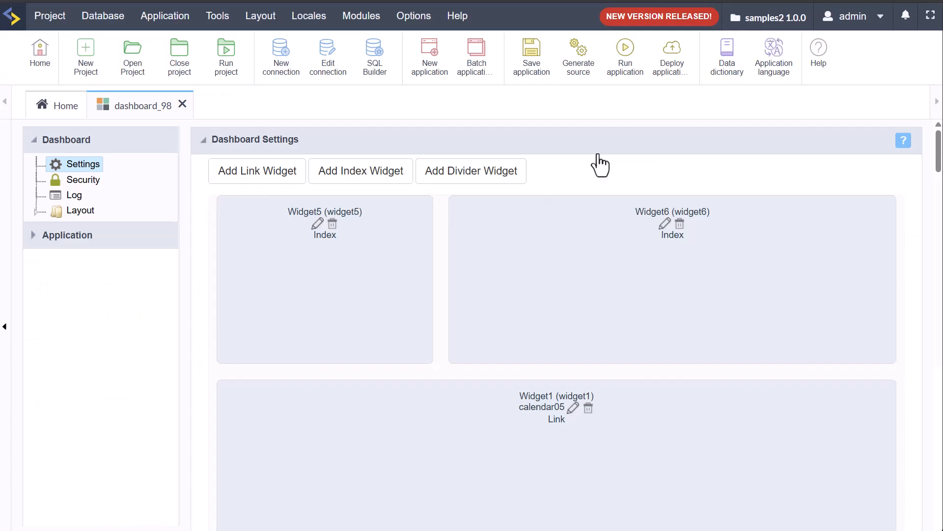
Step: Collapse the settings panel and close the dashboard_98 editor
left_click(598, 154)
left_click(183, 104)
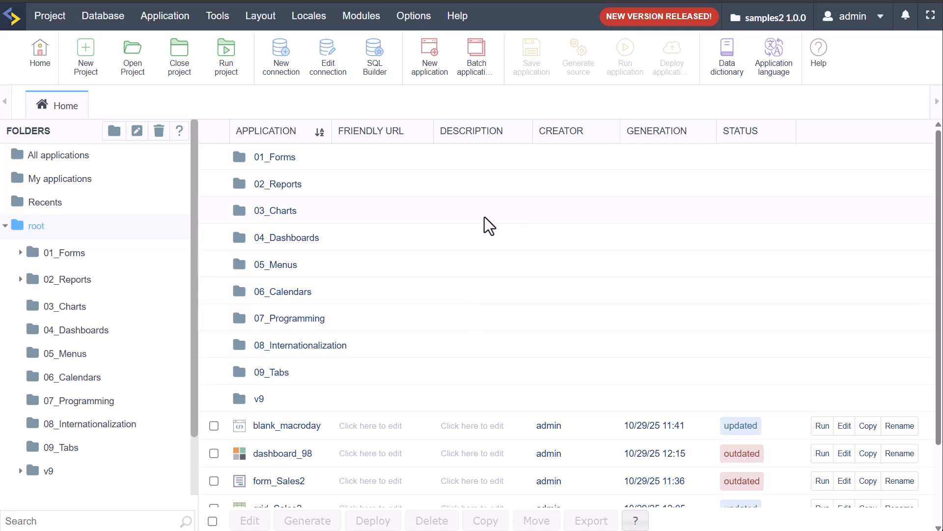
Step: Close the samples2 project from the Project menu
scroll(443, 238, "down", 2)
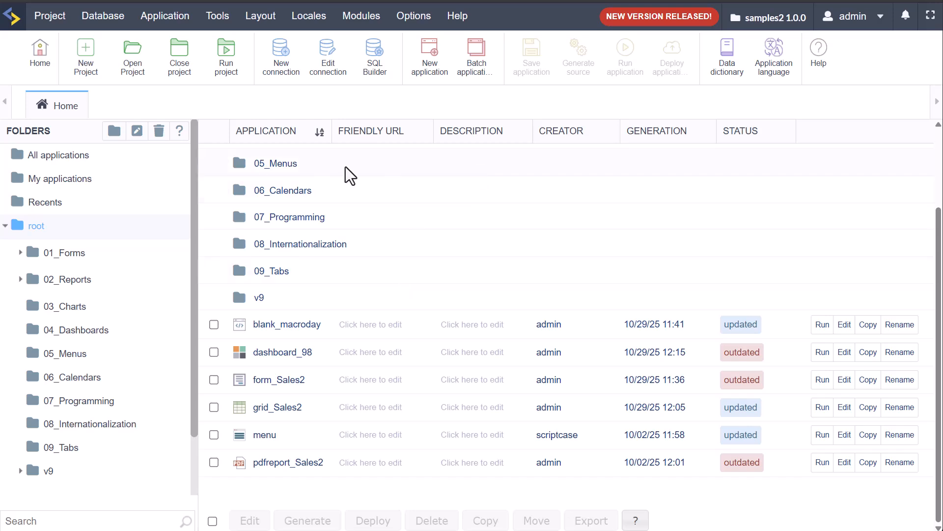
left_click(47, 16)
left_click(89, 96)
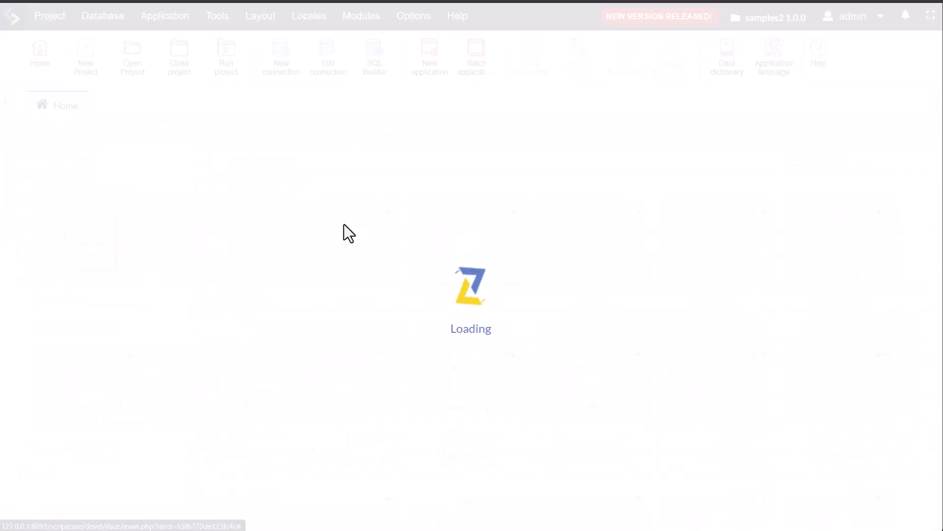
Step: Open the Inventory project from the project gallery
scroll(583, 464, "down", 5)
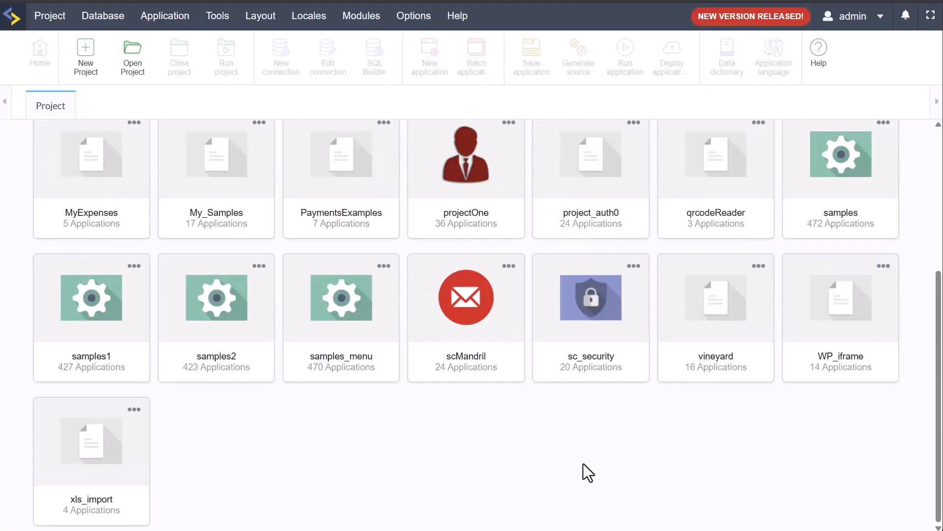
scroll(568, 464, "up", 5)
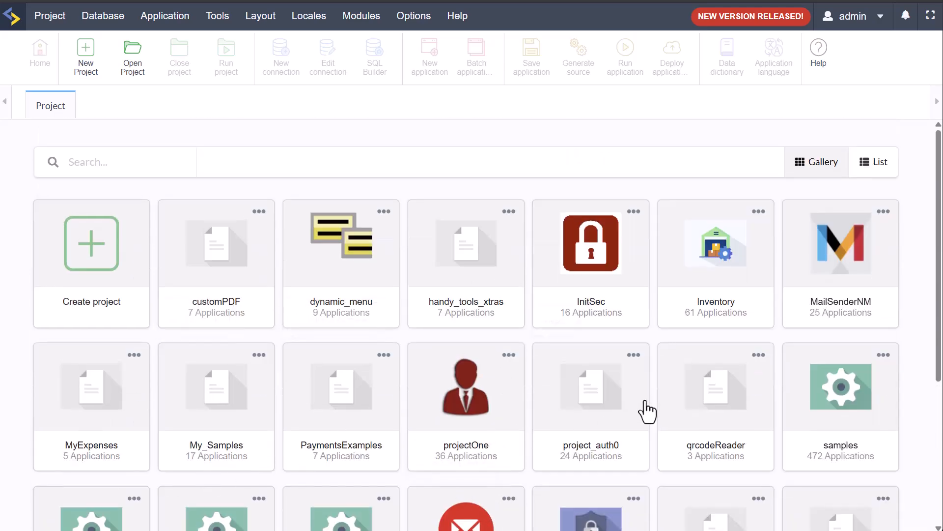
left_click(713, 244)
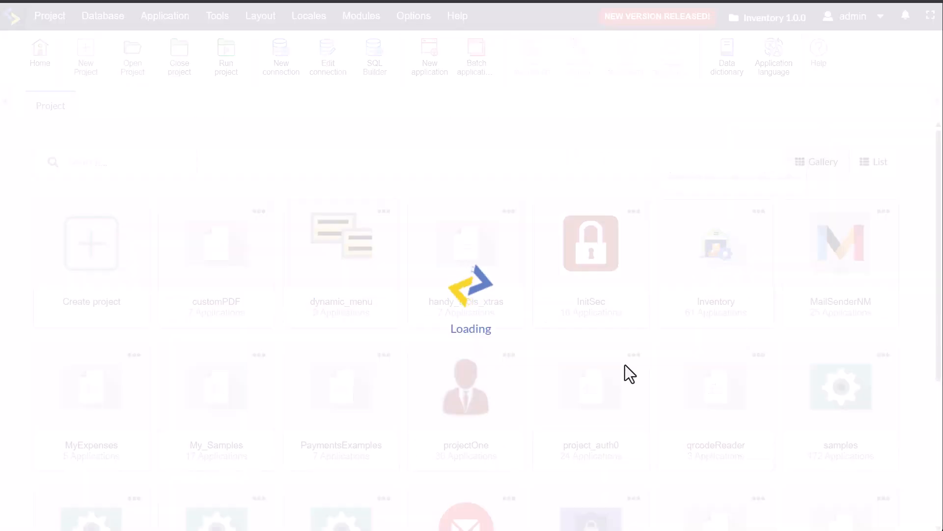
Step: Run m_Login, enter user 'admin' and a password, attempt sign-in, and dismiss the login error
scroll(436, 381, "down", 2)
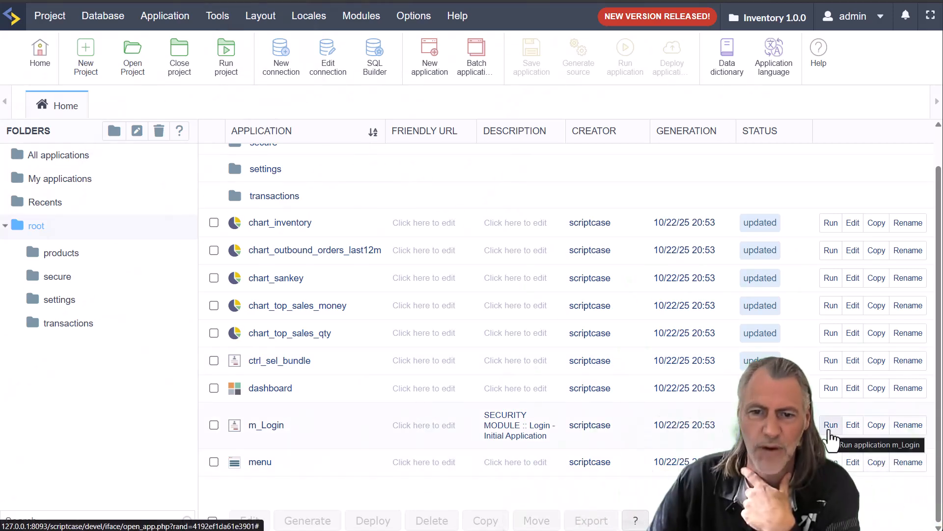
left_click(831, 429)
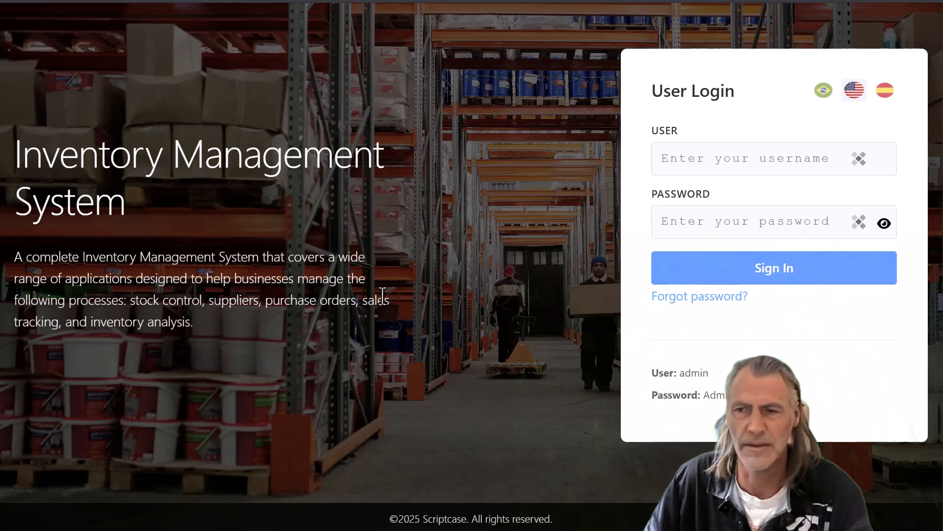
left_click(732, 158)
type("admin")
key("Tab")
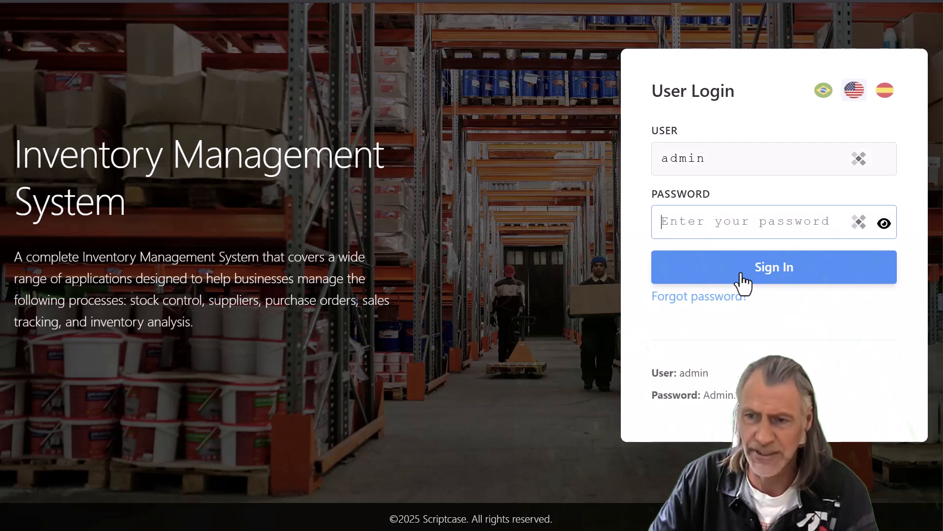
type("A")
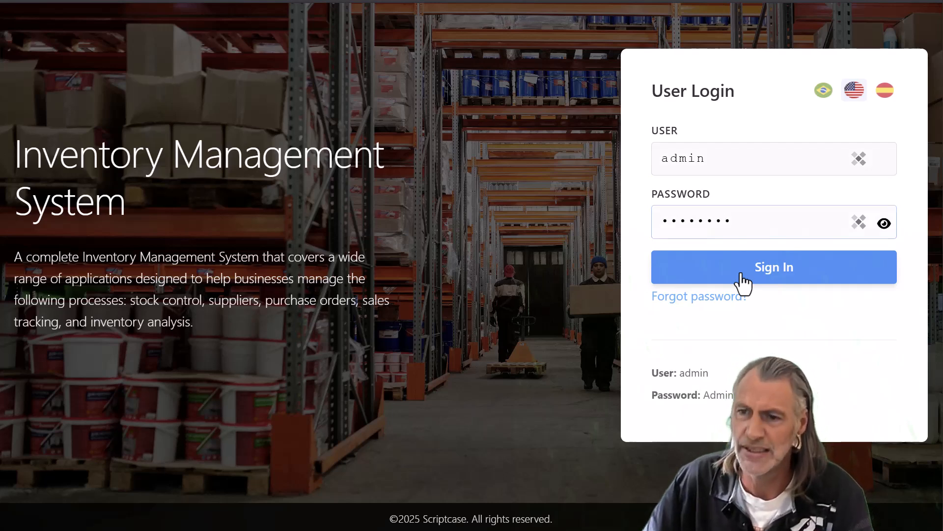
left_click(744, 280)
left_click(484, 342)
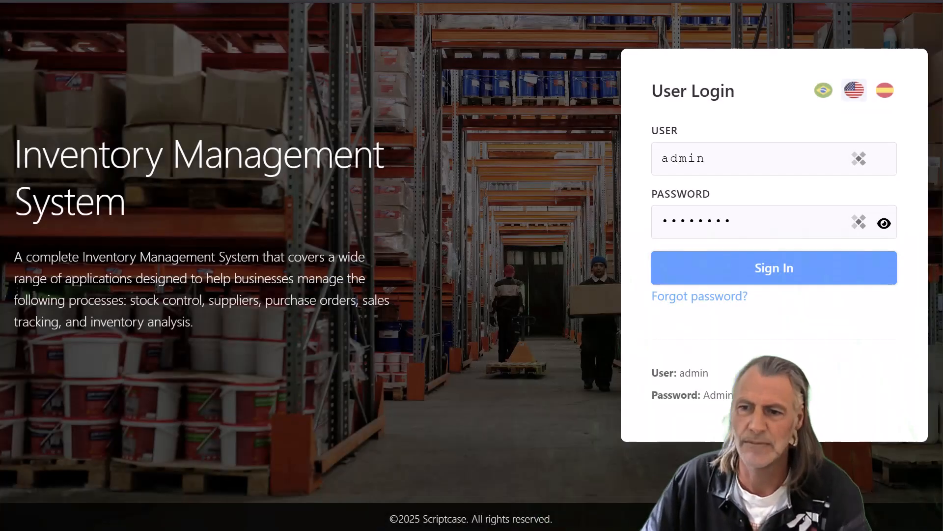
Step: Reveal the password, correct it, and sign in successfully
left_click(884, 223)
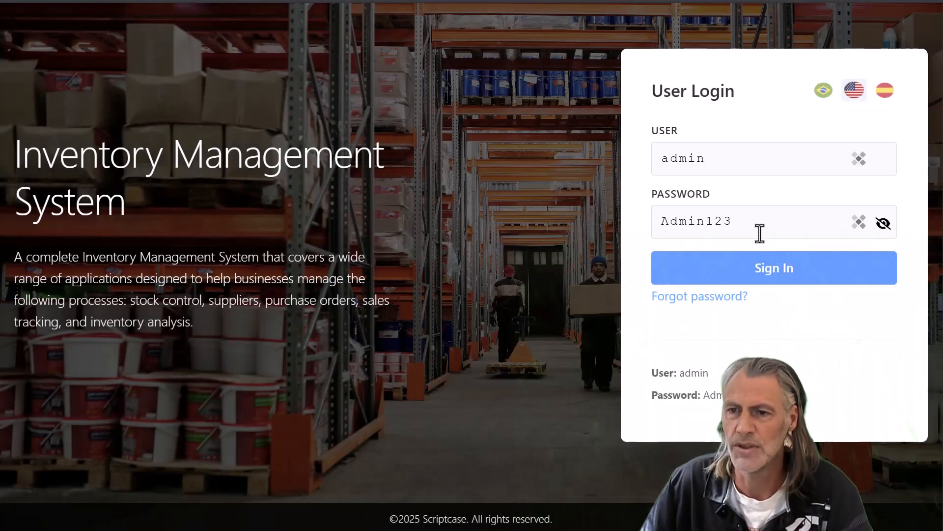
left_click(709, 221)
key("Return")
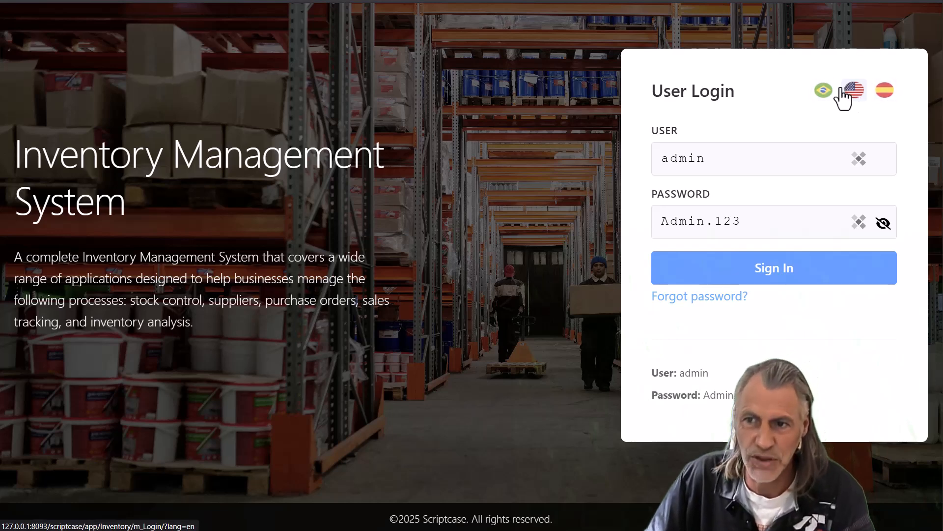
left_click(790, 280)
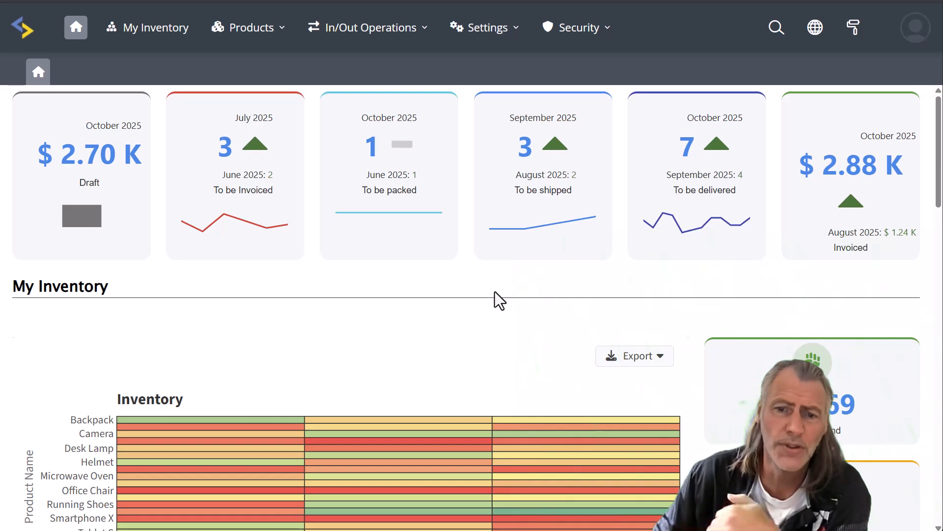
Step: Scroll down through the dashboard's heatmap and Sales charts, then back to the top
scroll(532, 282, "down", 8)
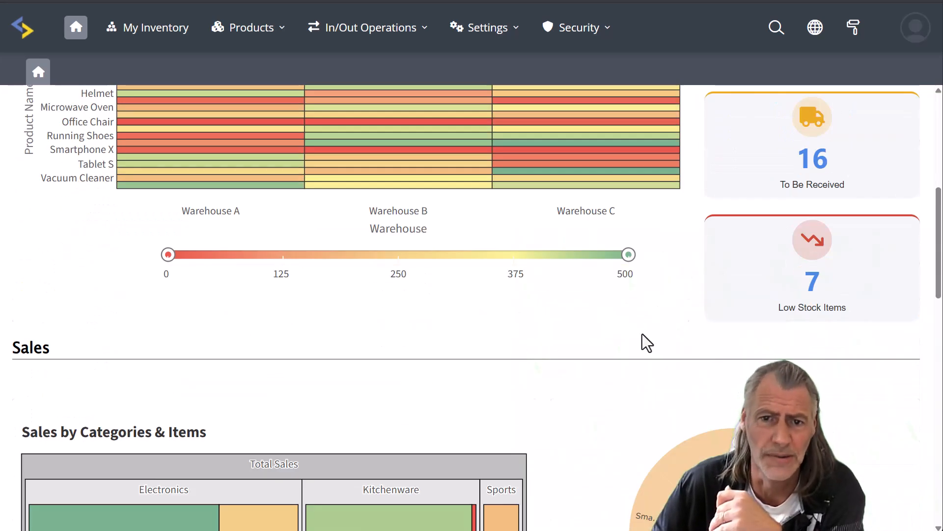
scroll(646, 339, "down", 4)
scroll(601, 347, "down", 12)
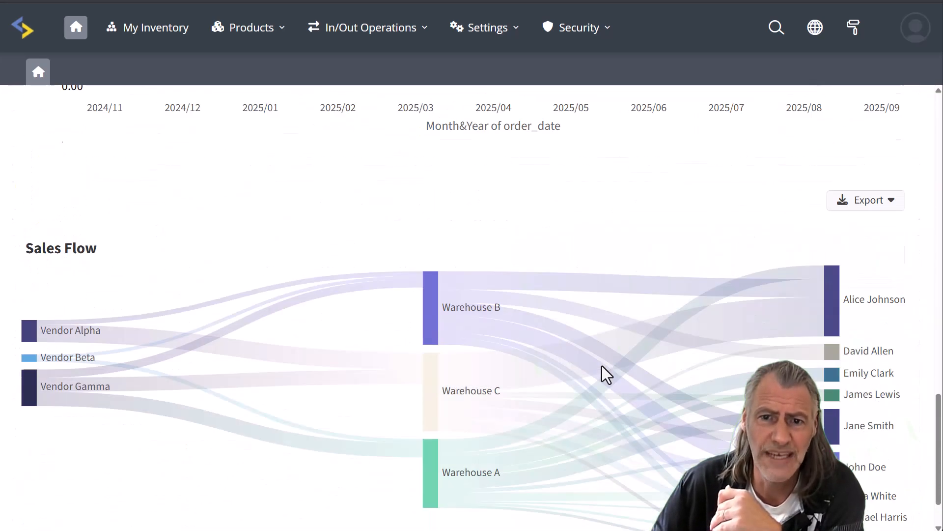
scroll(502, 476, "up", 8)
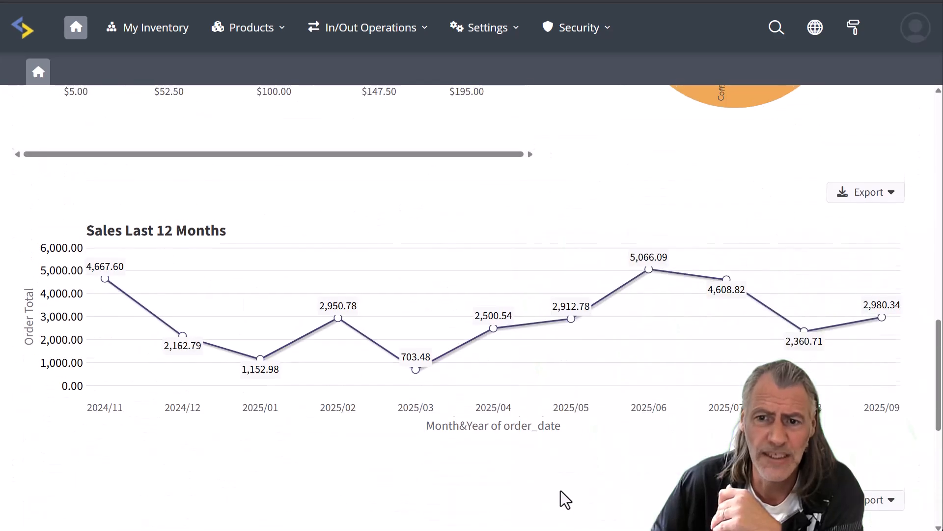
scroll(590, 491, "up", 10)
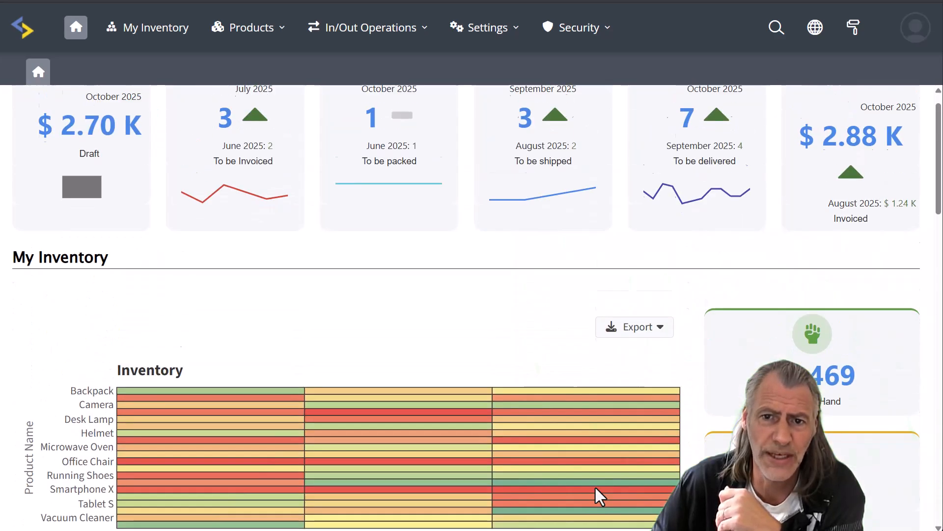
Step: Open the My Inventory report, preview the New entry form, and exit back without saving
left_click(152, 32)
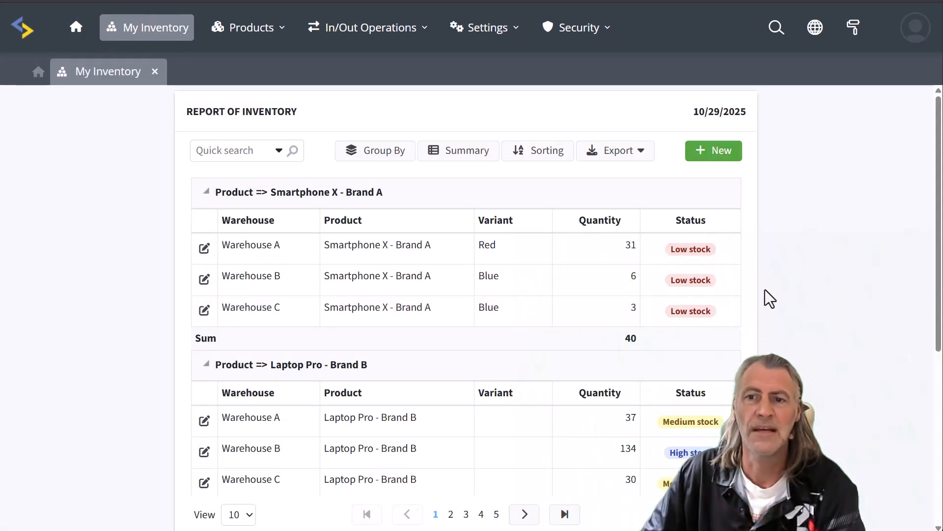
scroll(802, 381, "down", 6)
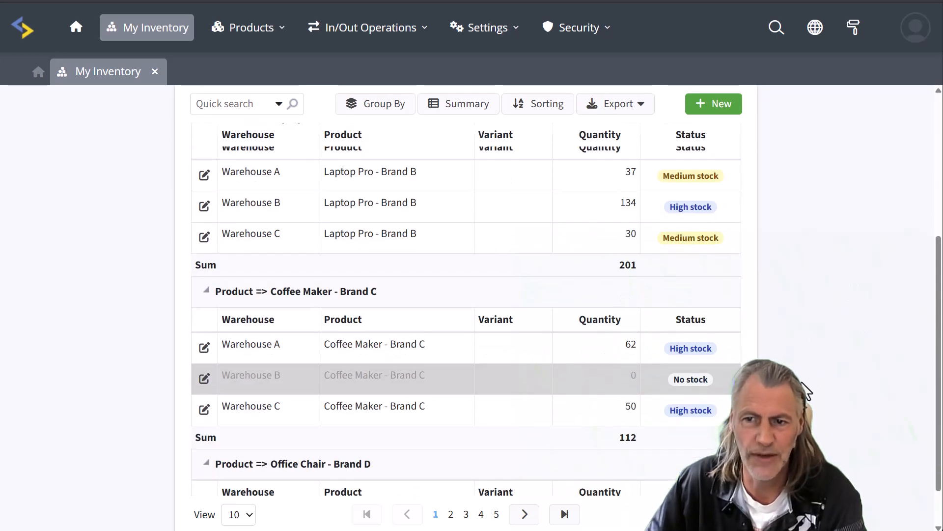
scroll(806, 395, "up", 8)
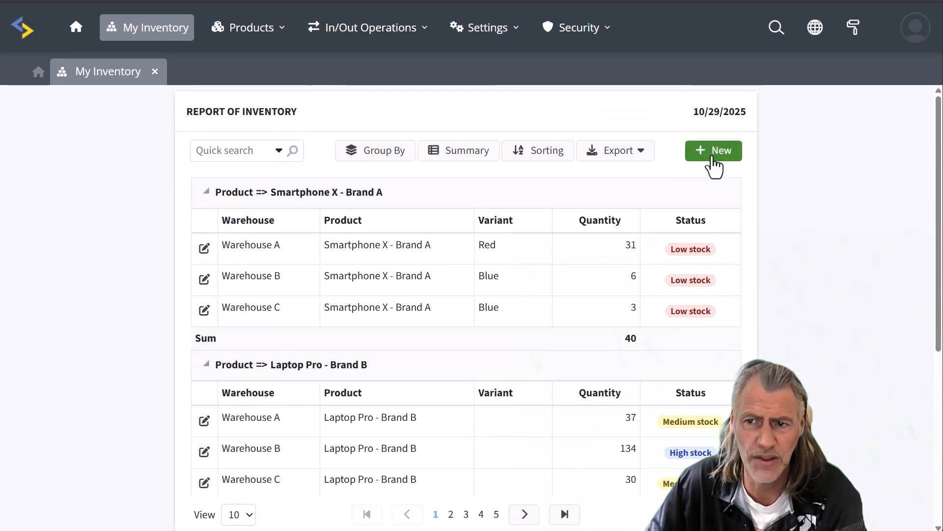
left_click(712, 153)
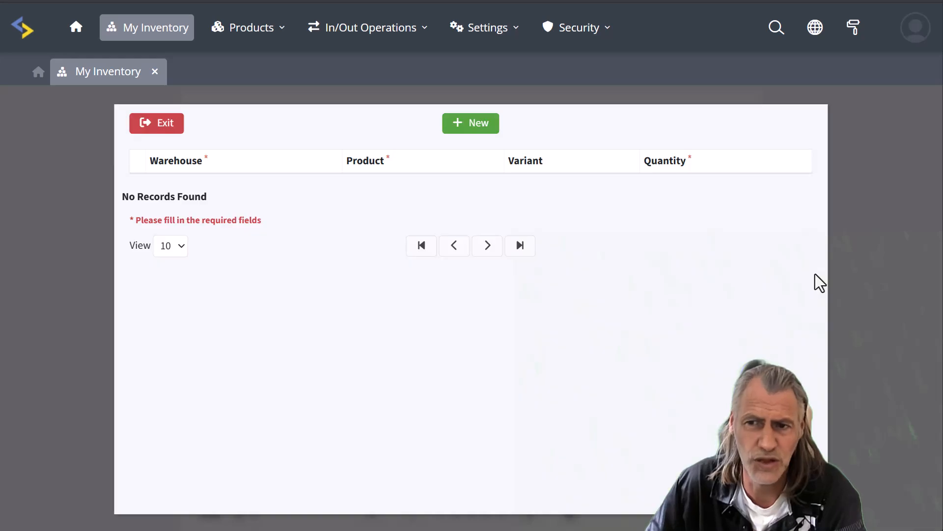
left_click(161, 128)
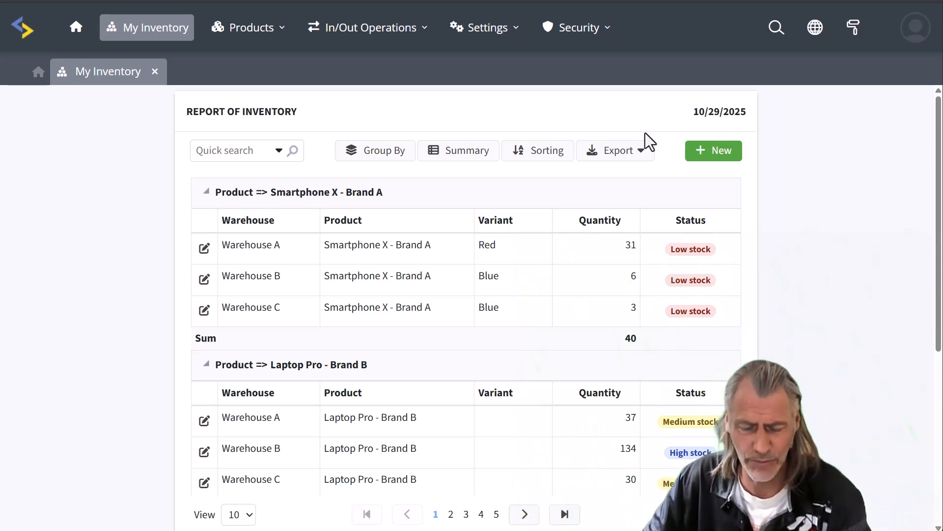
Step: Open the Items report plus Prices List, Categories, Offers, Variants and Bundles pages from Products
left_click(248, 27)
left_click(246, 63)
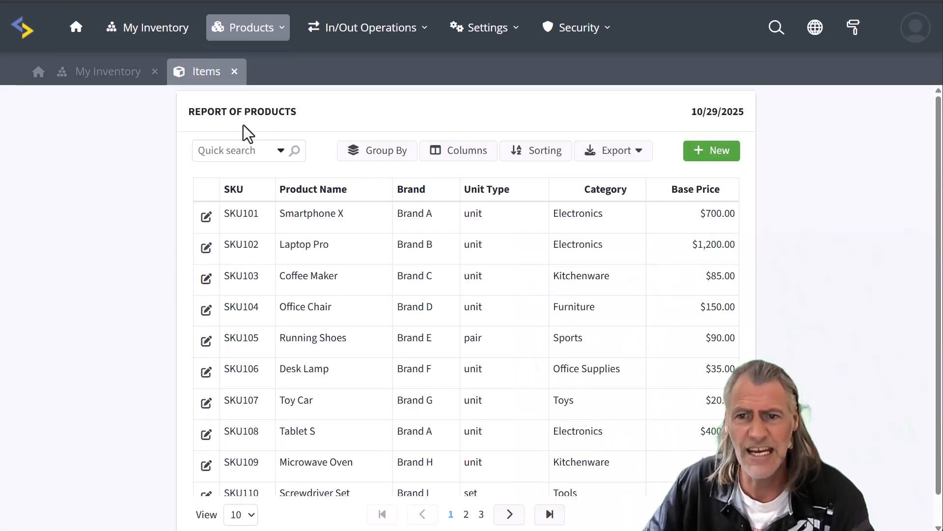
left_click(246, 30)
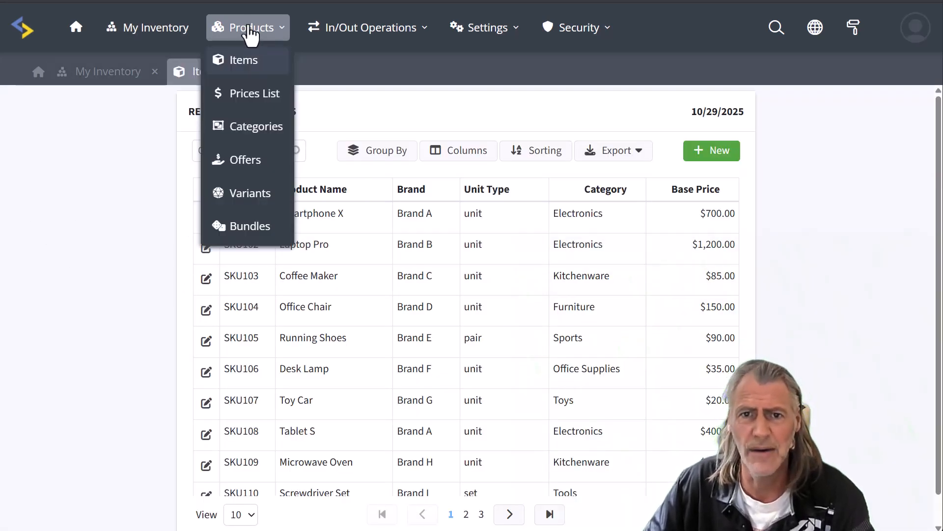
left_click(258, 98)
left_click(263, 137)
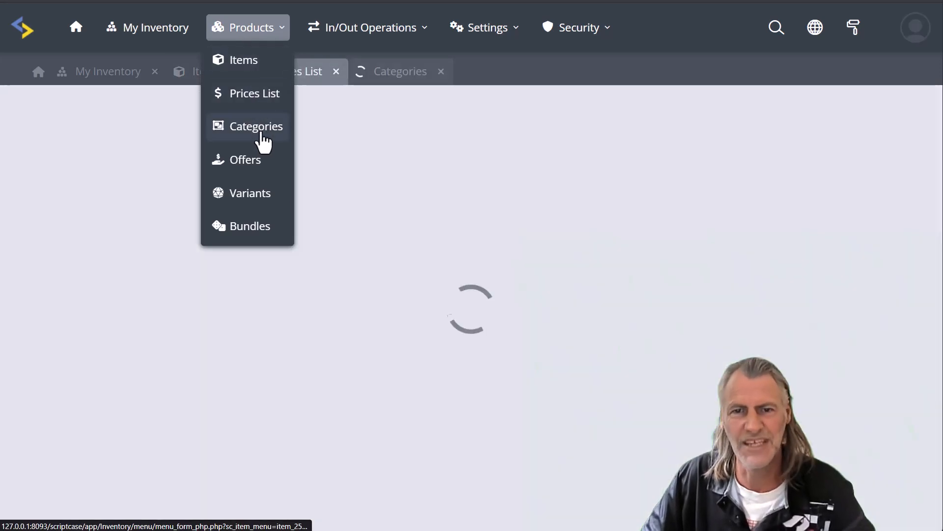
left_click(262, 165)
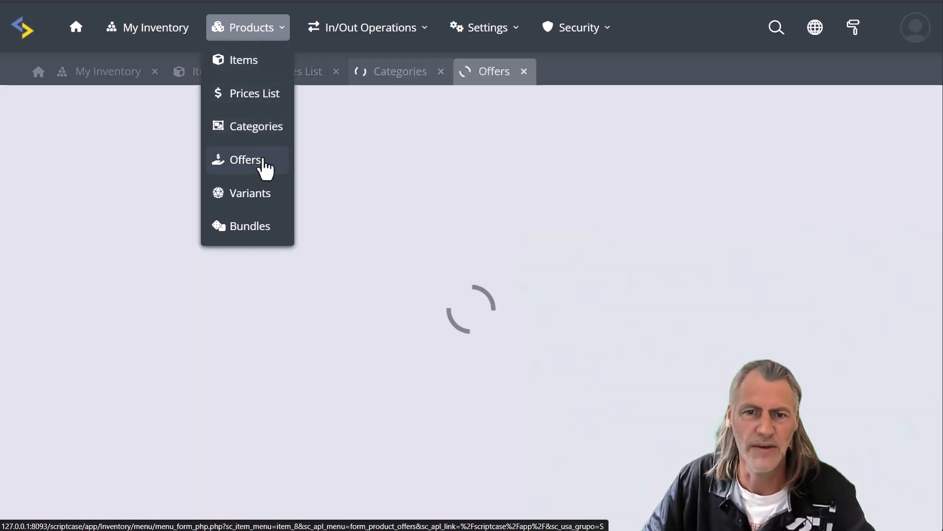
left_click(251, 196)
left_click(250, 227)
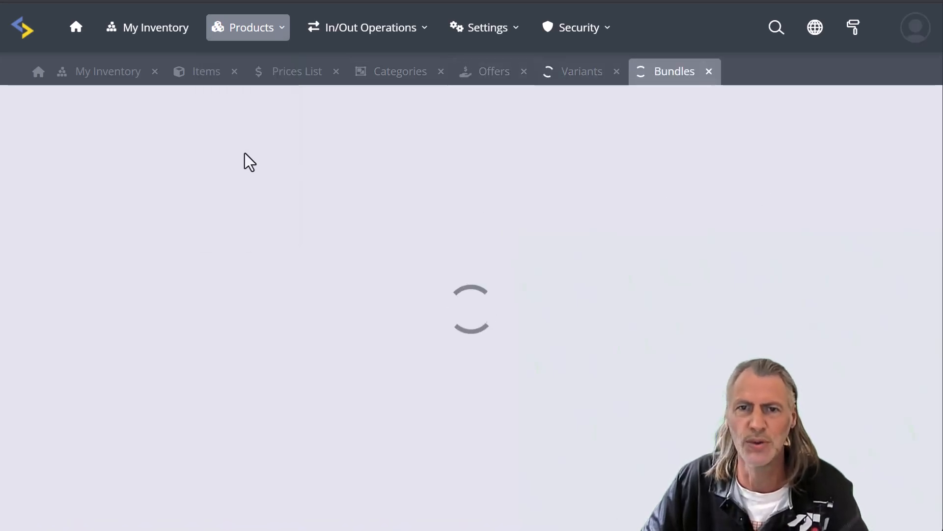
Step: Browse each product tab, selecting the first Smartphone X price breakdown on Prices List
left_click(196, 78)
scroll(143, 339, "down", 1)
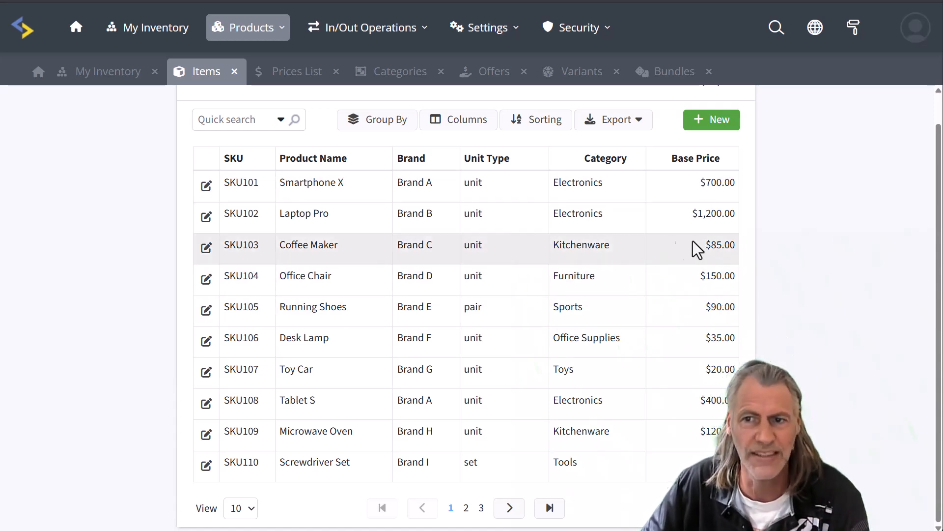
left_click(294, 73)
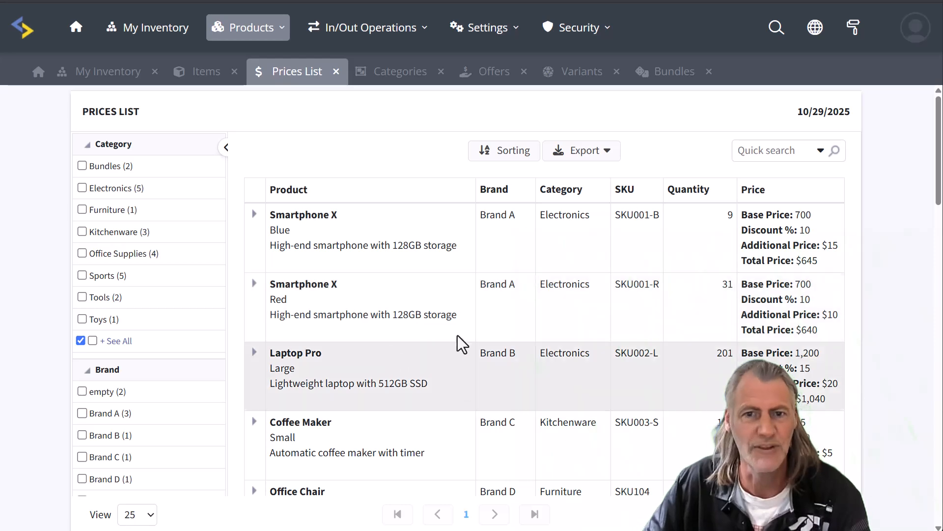
left_click_drag(820, 266, 739, 216)
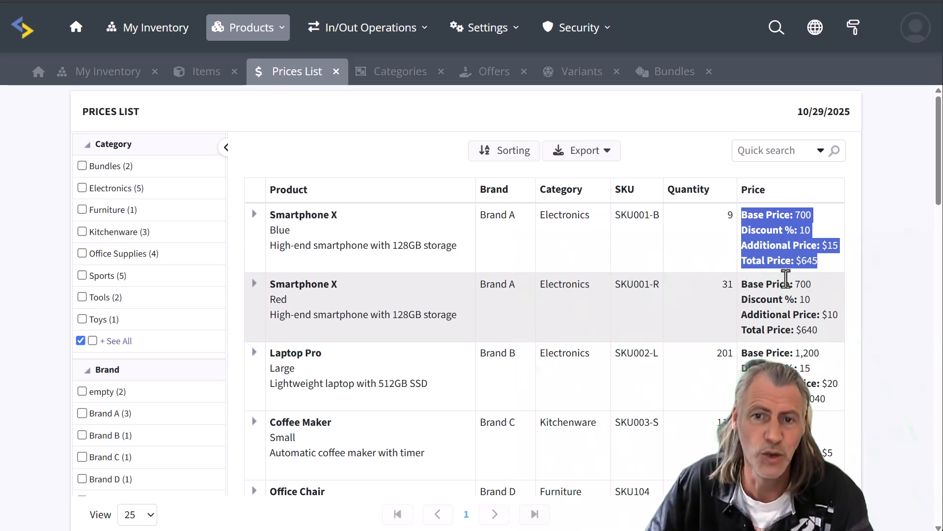
left_click(391, 74)
scroll(414, 254, "down", 3)
scroll(414, 254, "up", 5)
left_click(492, 72)
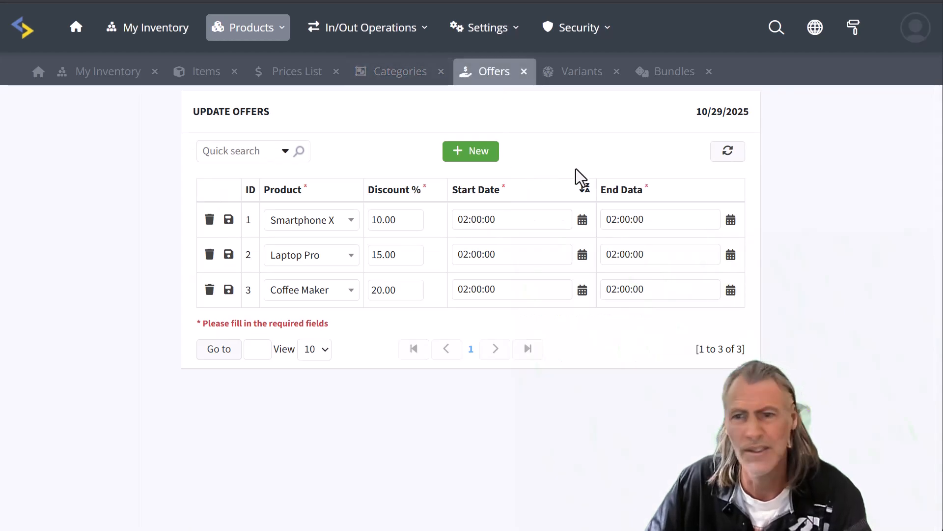
left_click(571, 78)
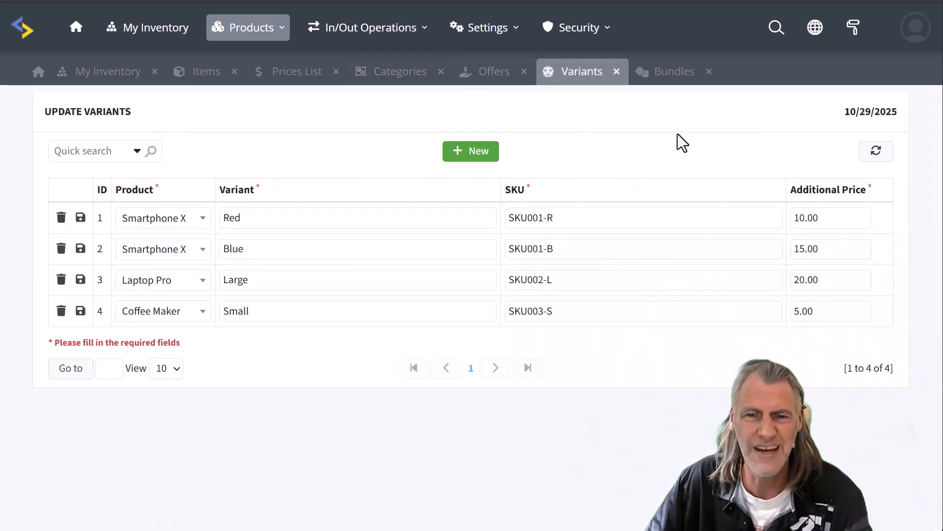
left_click(674, 79)
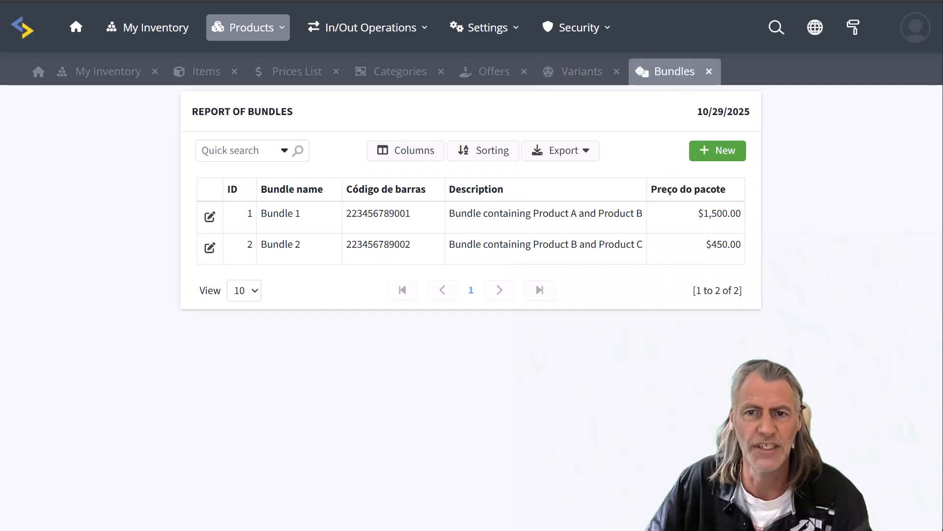
Step: Close the Categories, Variants, Bundles, Offers, Prices List and Items tabs
left_click(440, 73)
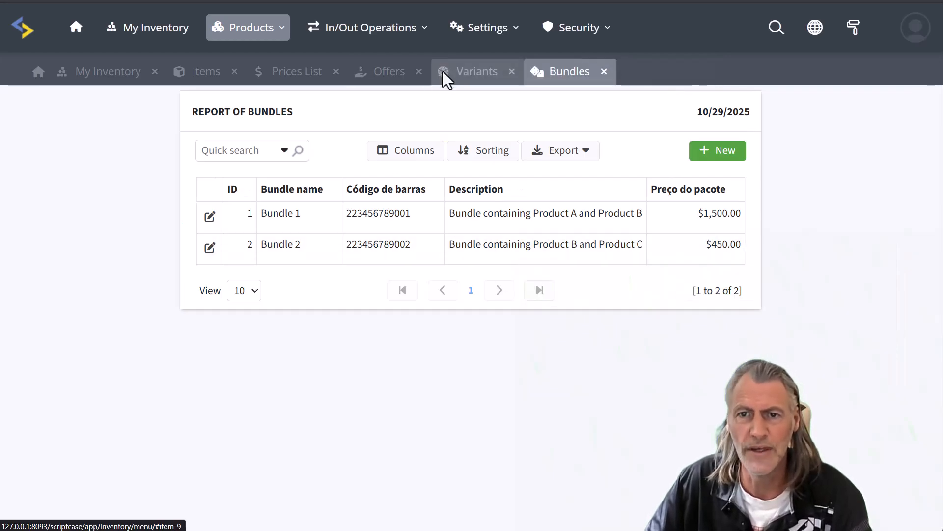
left_click(511, 72)
left_click(511, 73)
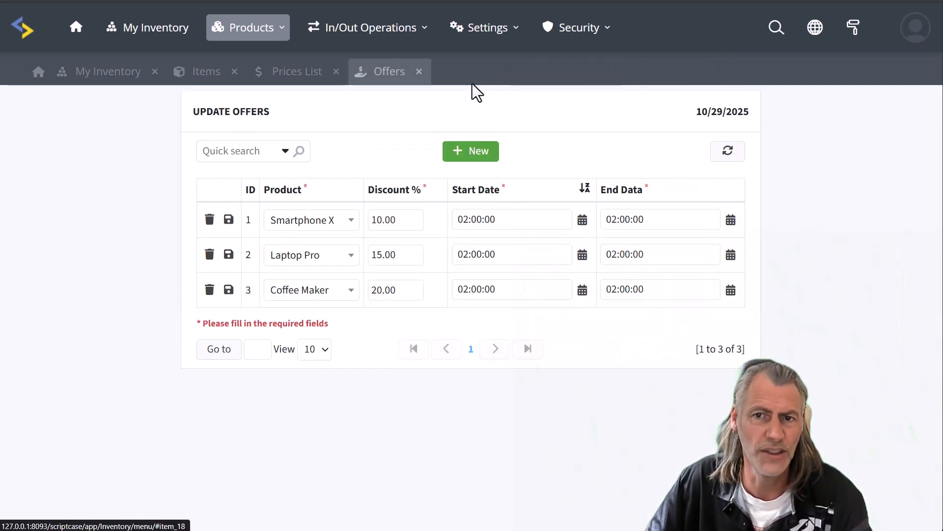
left_click(419, 72)
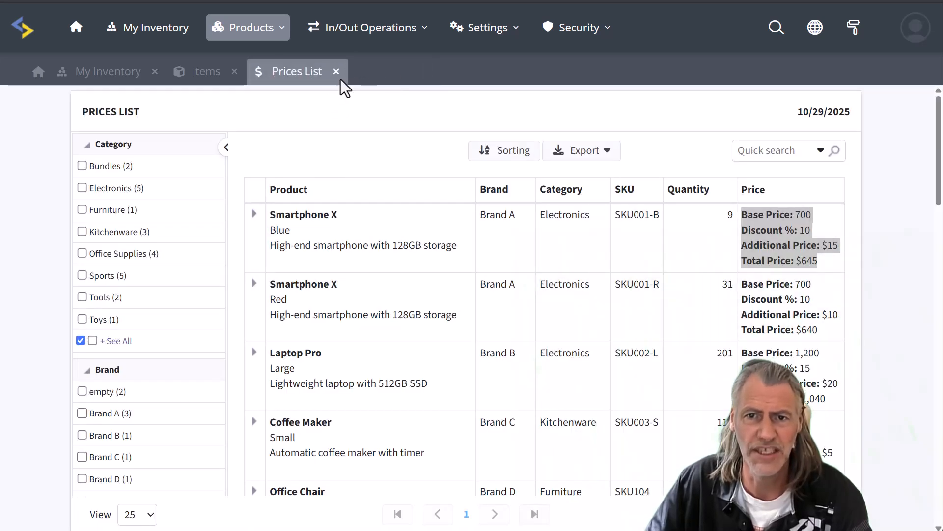
left_click(338, 72)
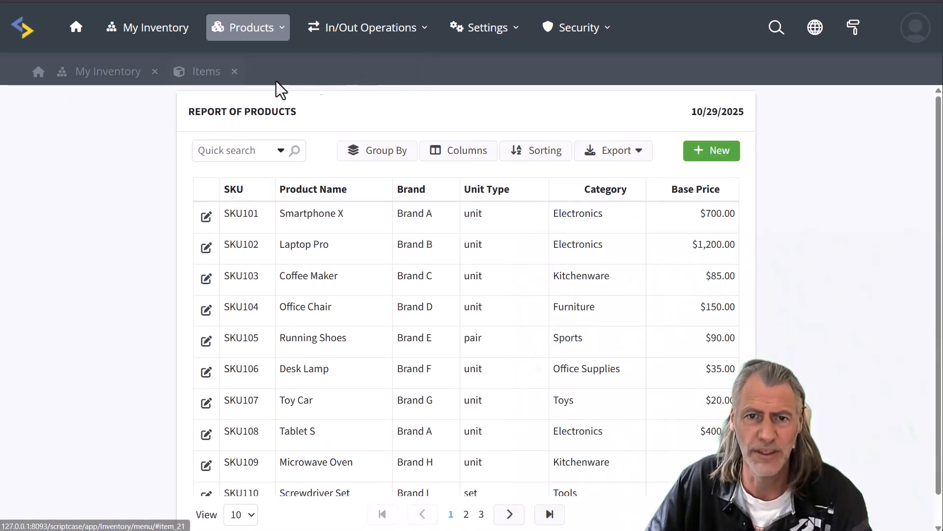
left_click(234, 71)
left_click(358, 35)
mouse_move(378, 67)
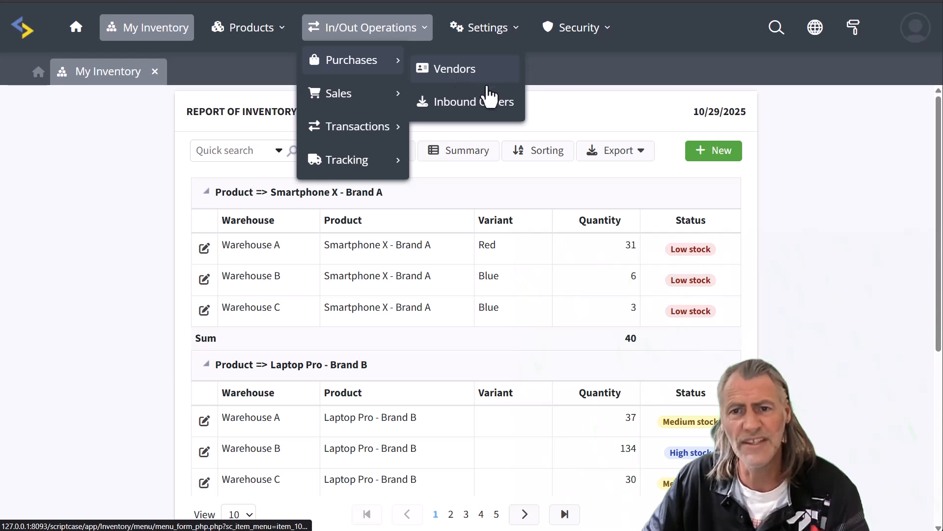
mouse_move(384, 30)
mouse_move(366, 97)
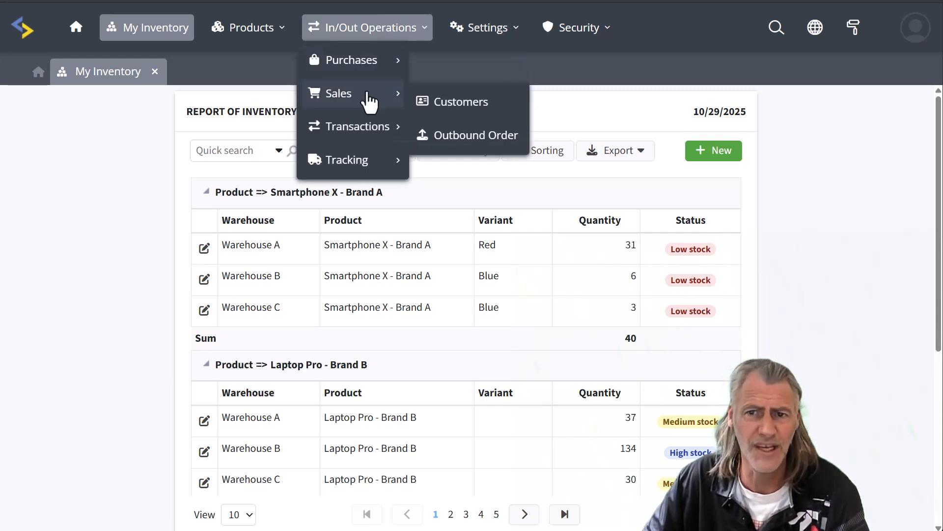
mouse_move(359, 139)
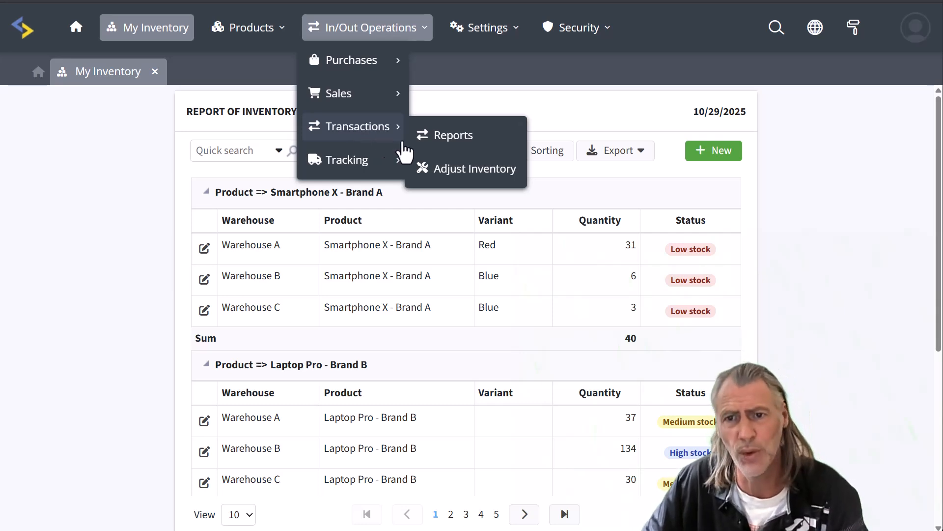
mouse_move(360, 164)
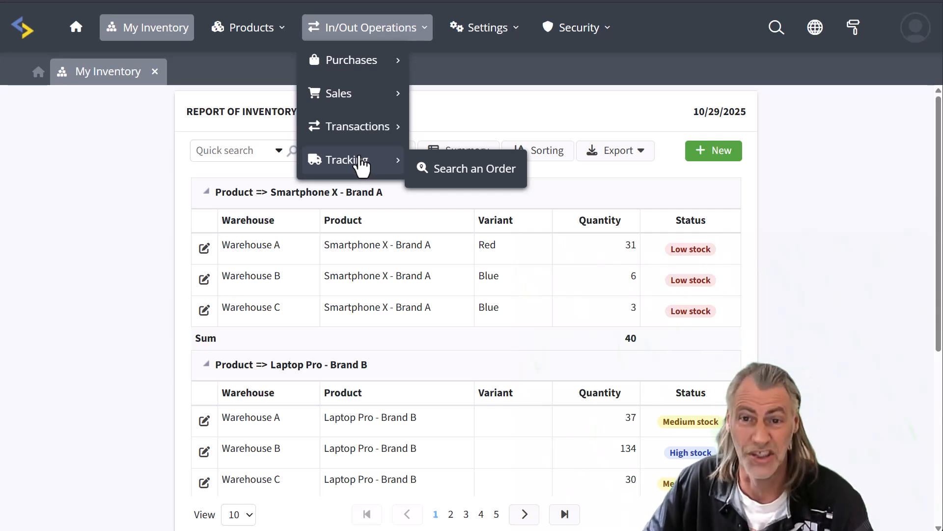
mouse_move(485, 31)
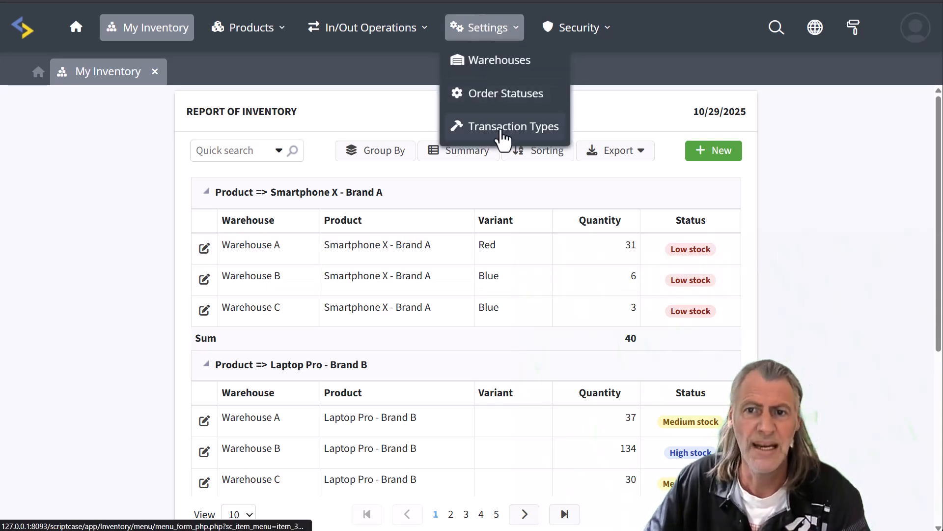
mouse_move(587, 37)
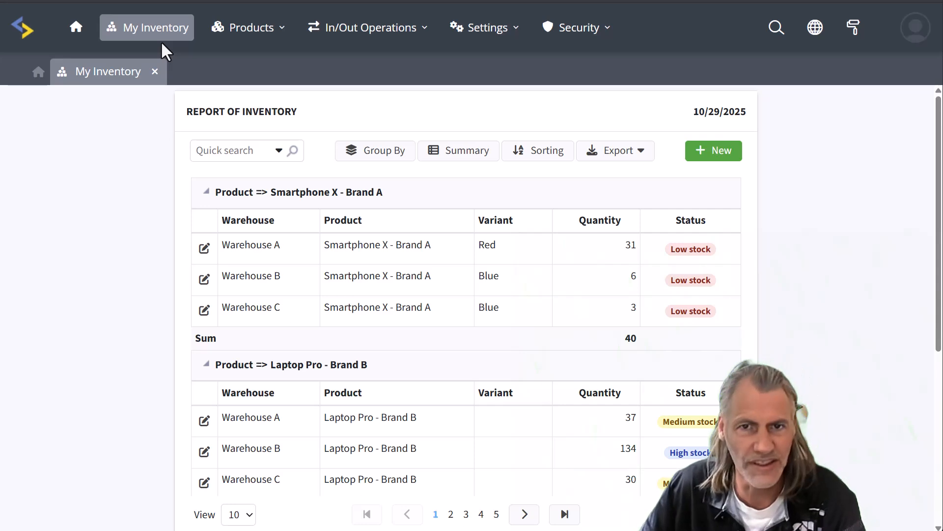
mouse_move(260, 29)
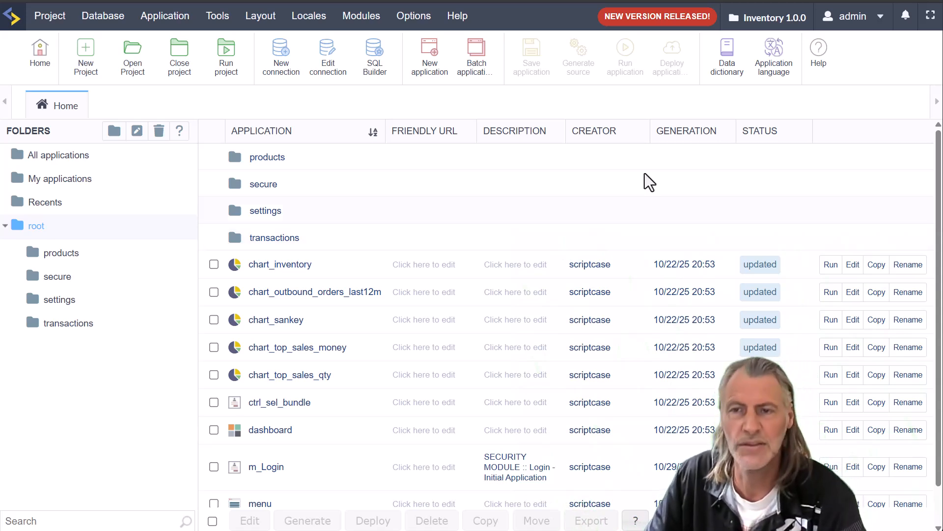
mouse_move(665, 15)
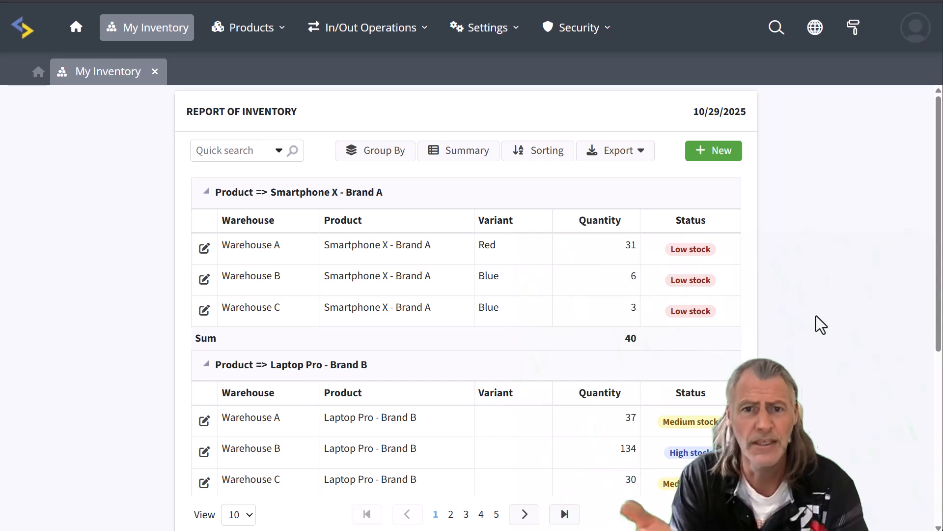
scroll(824, 320, "down", 5)
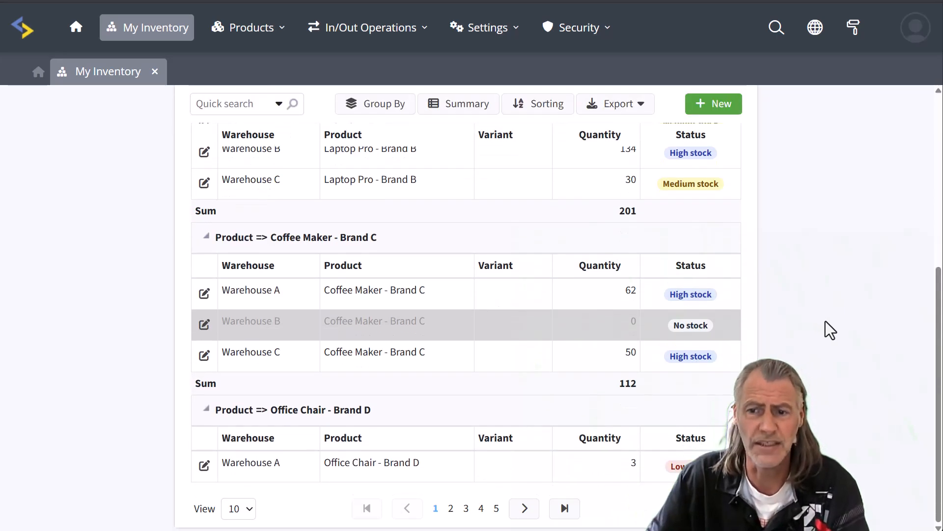
scroll(826, 320, "up", 5)
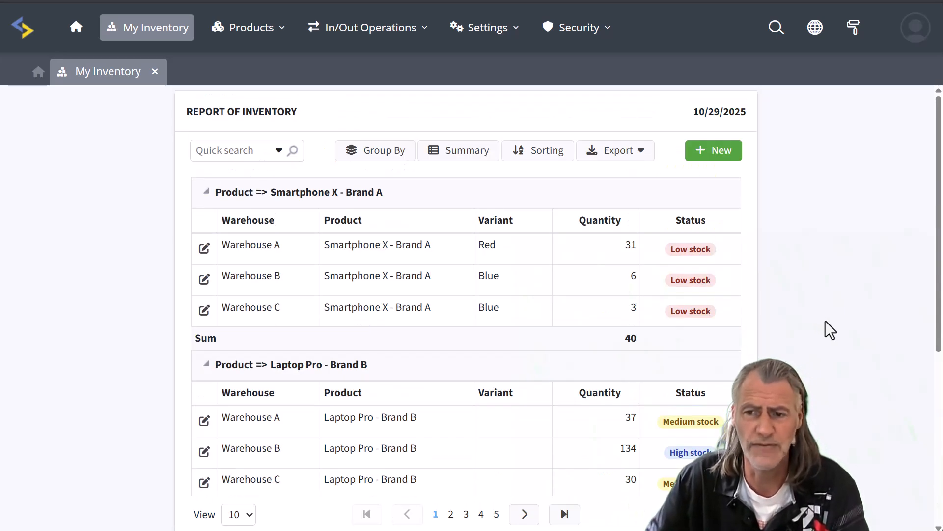